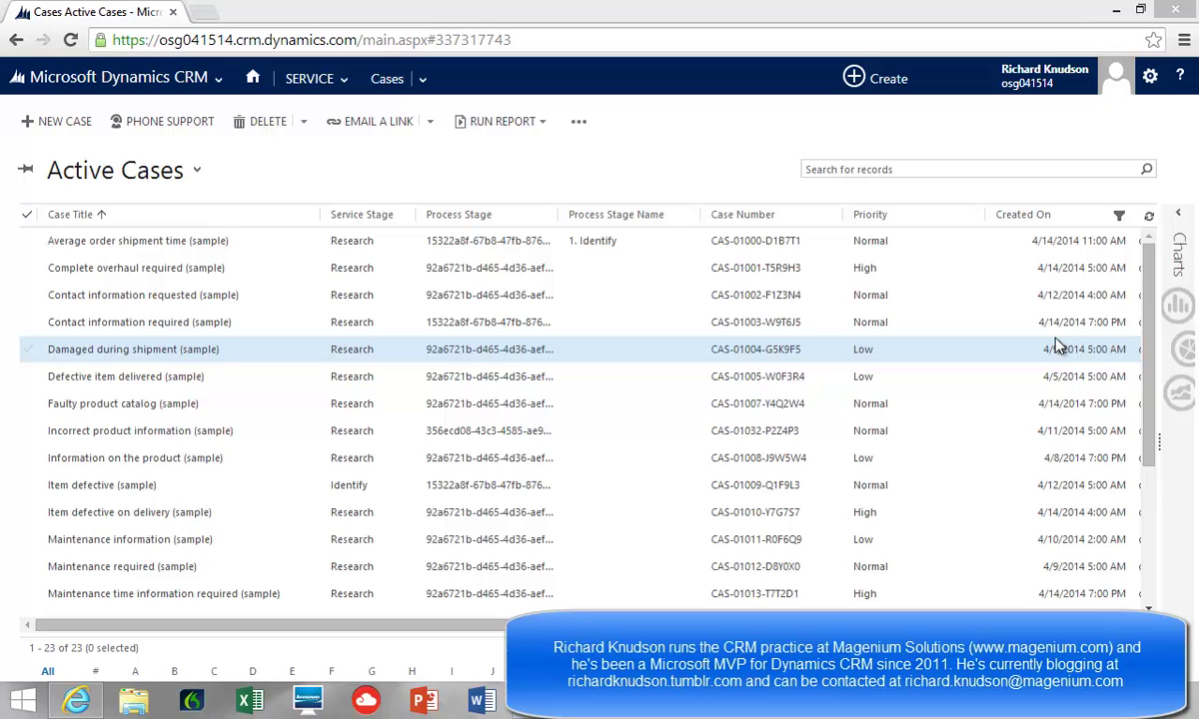
Step: Advance the "Complete overhaul required (sample)" case to the 3. Resolve stage and return to the Active Cases list
{"action": "double_click", "coordinate": [951, 272]}
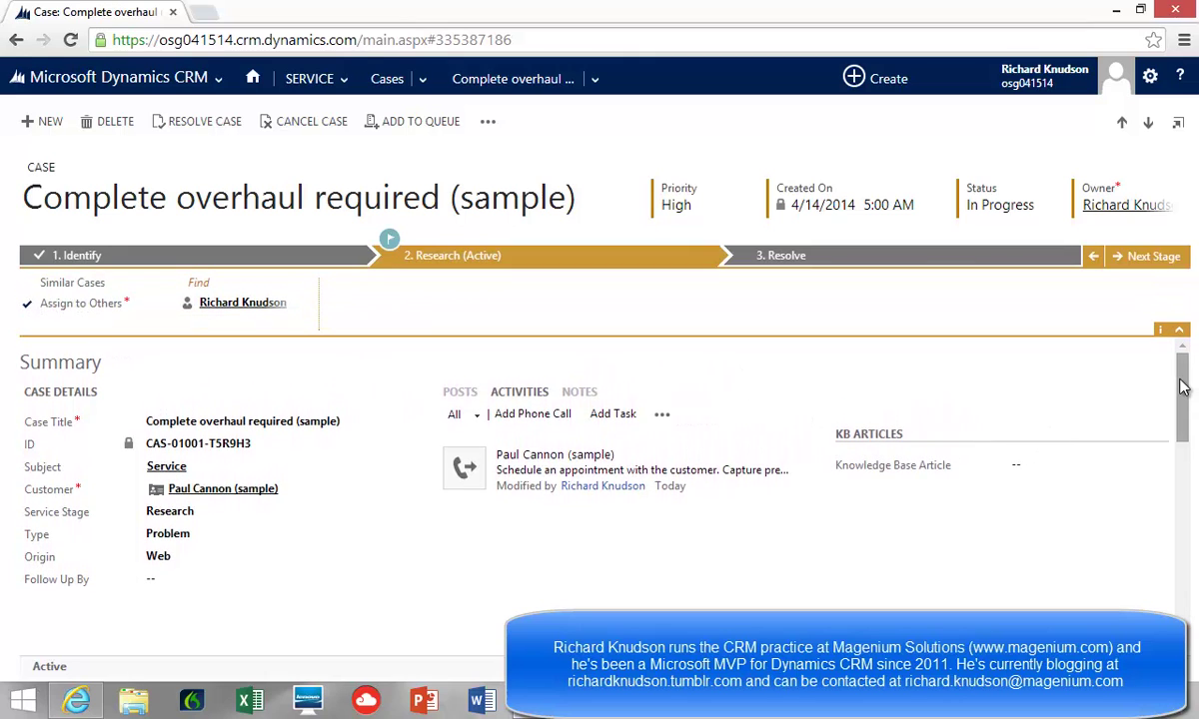
{"action": "left_click_drag", "start_coordinate": [1181, 387], "coordinate": [1188, 556]}
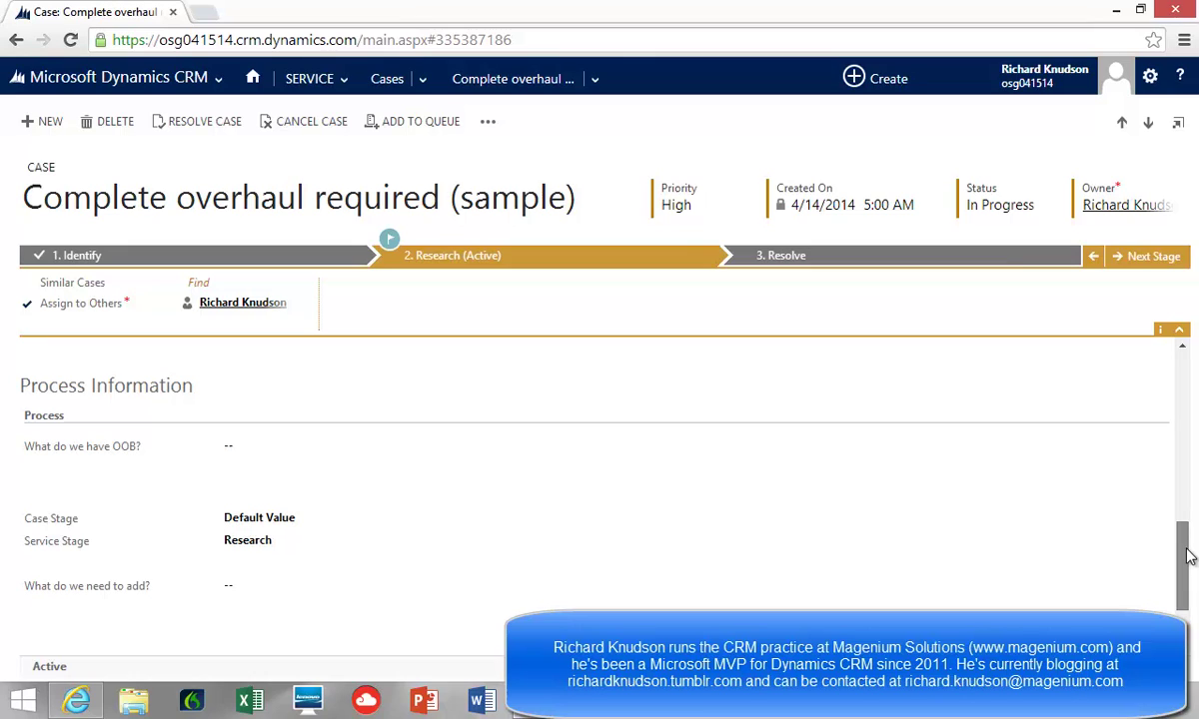
{"action": "left_click_drag", "start_coordinate": [1188, 556], "coordinate": [967, 340]}
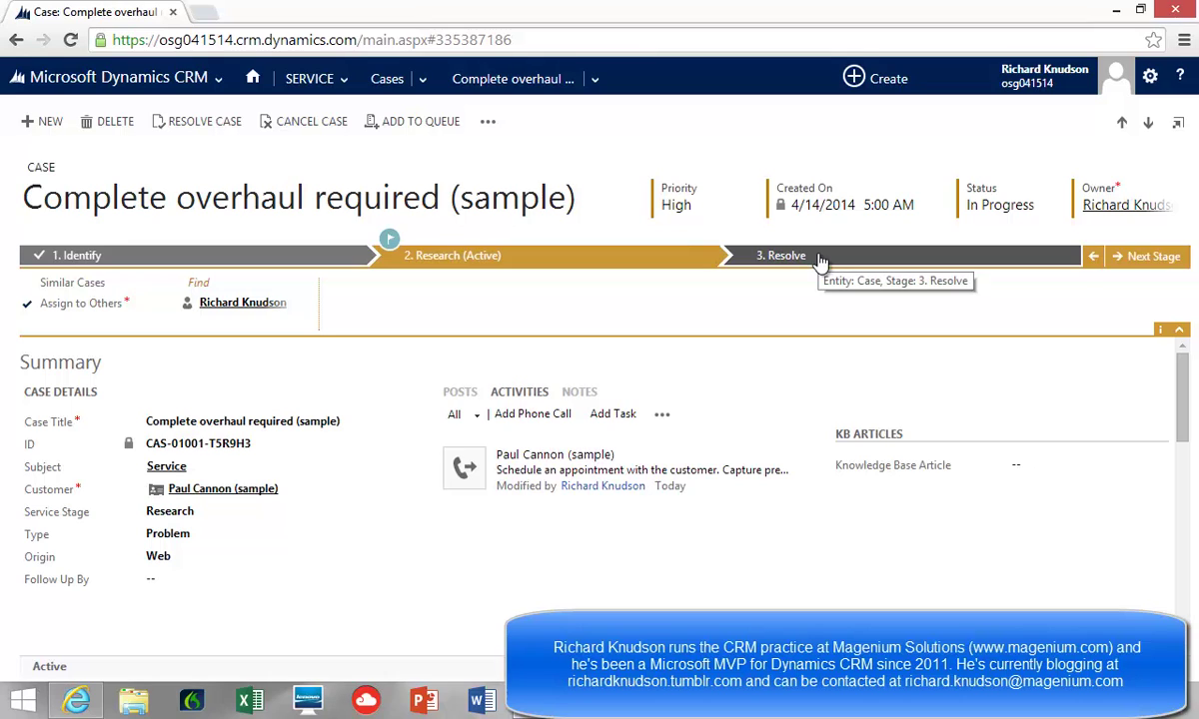
{"action": "left_click", "coordinate": [1151, 260]}
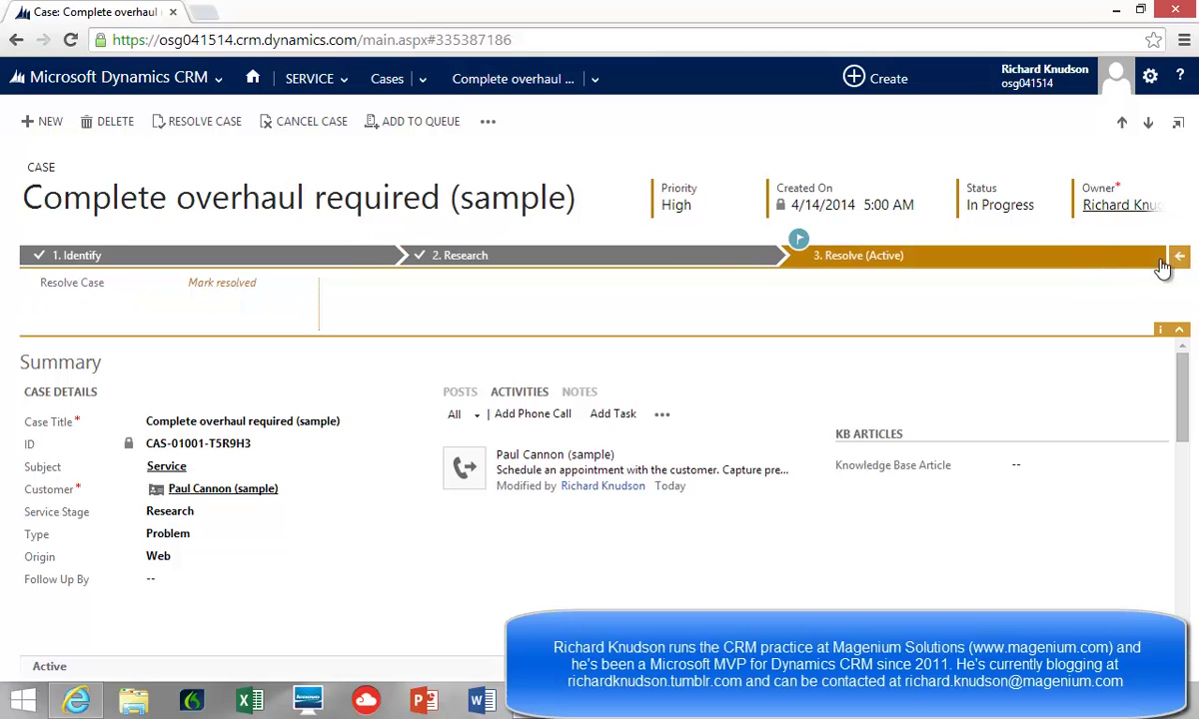
{"action": "left_click", "coordinate": [1178, 259]}
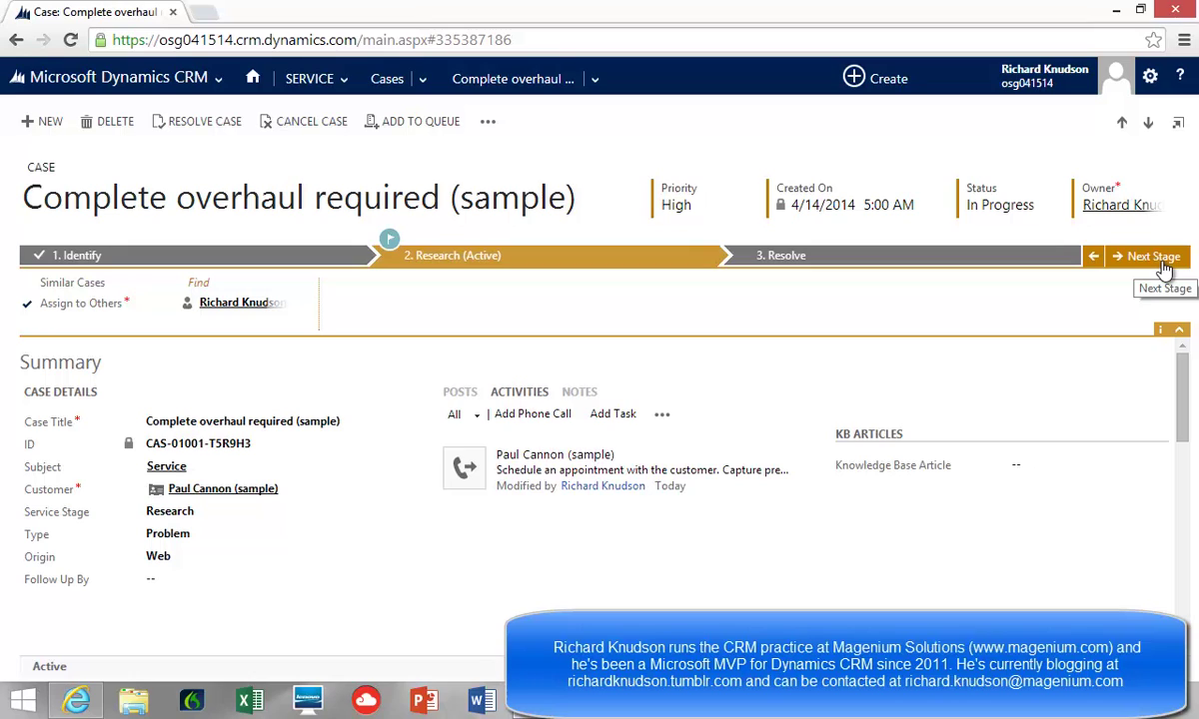
{"action": "left_click", "coordinate": [1161, 265]}
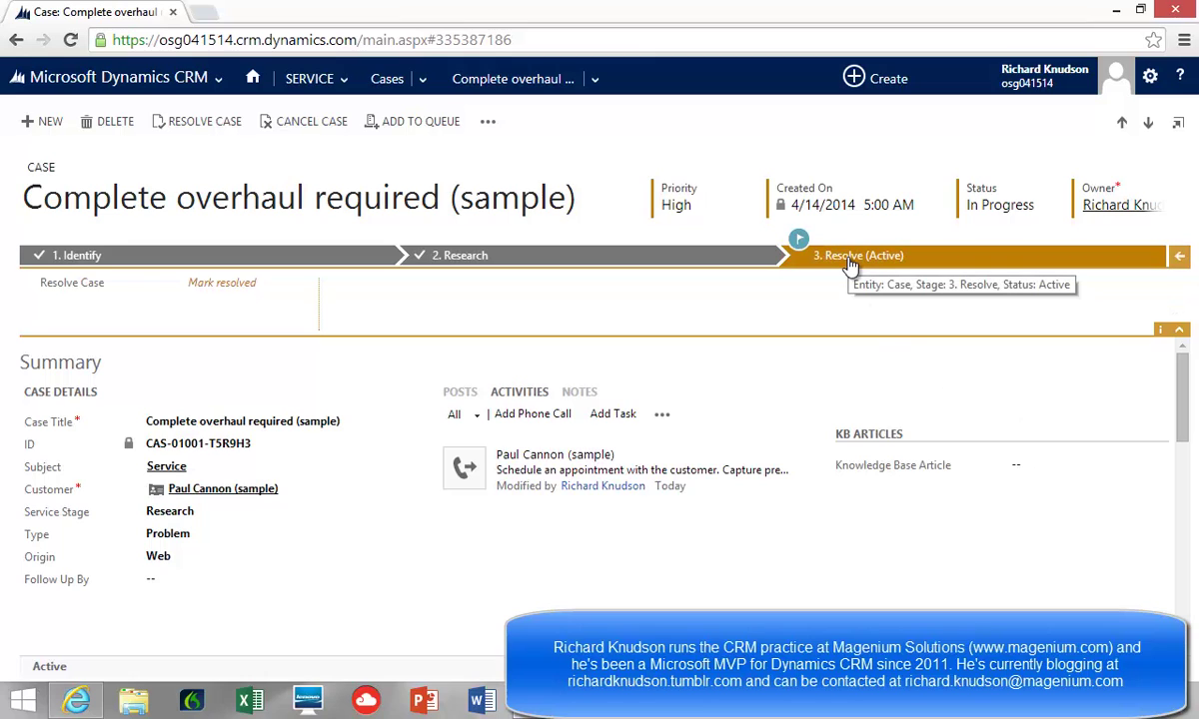
{"action": "left_click", "coordinate": [392, 84]}
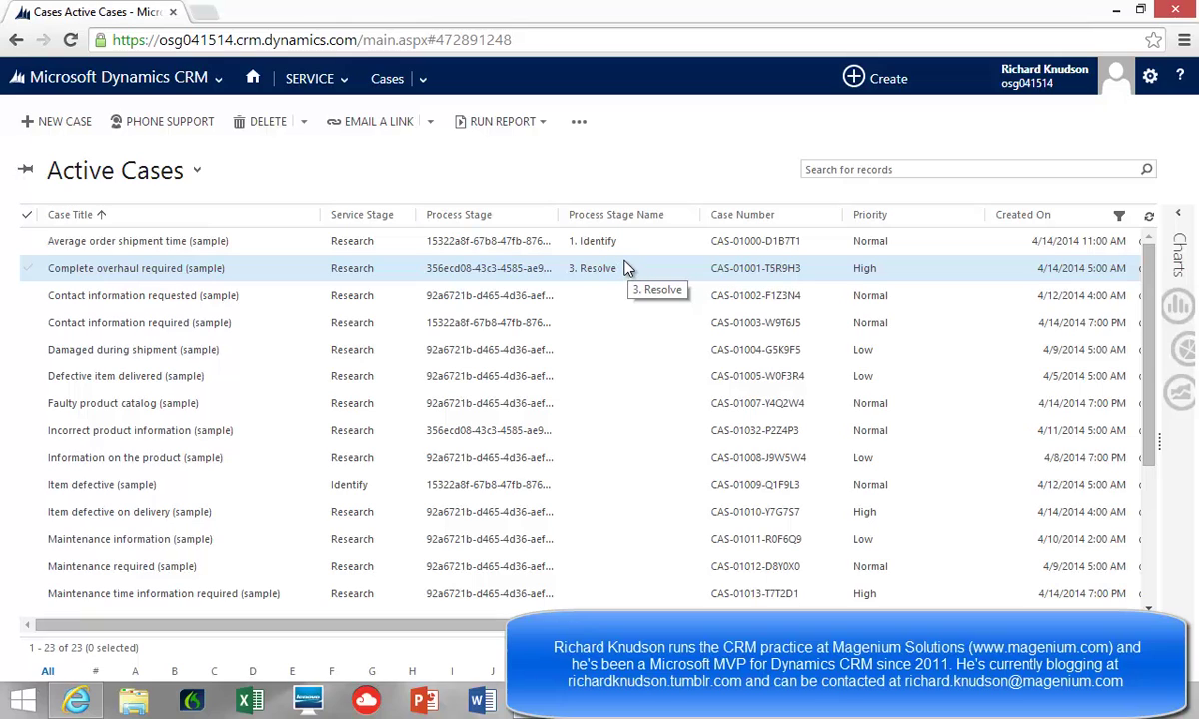
Step: Move the "Contact information requested (sample)" case back to the 1. Identify stage and return to the Active Cases list
{"action": "left_click", "coordinate": [624, 296]}
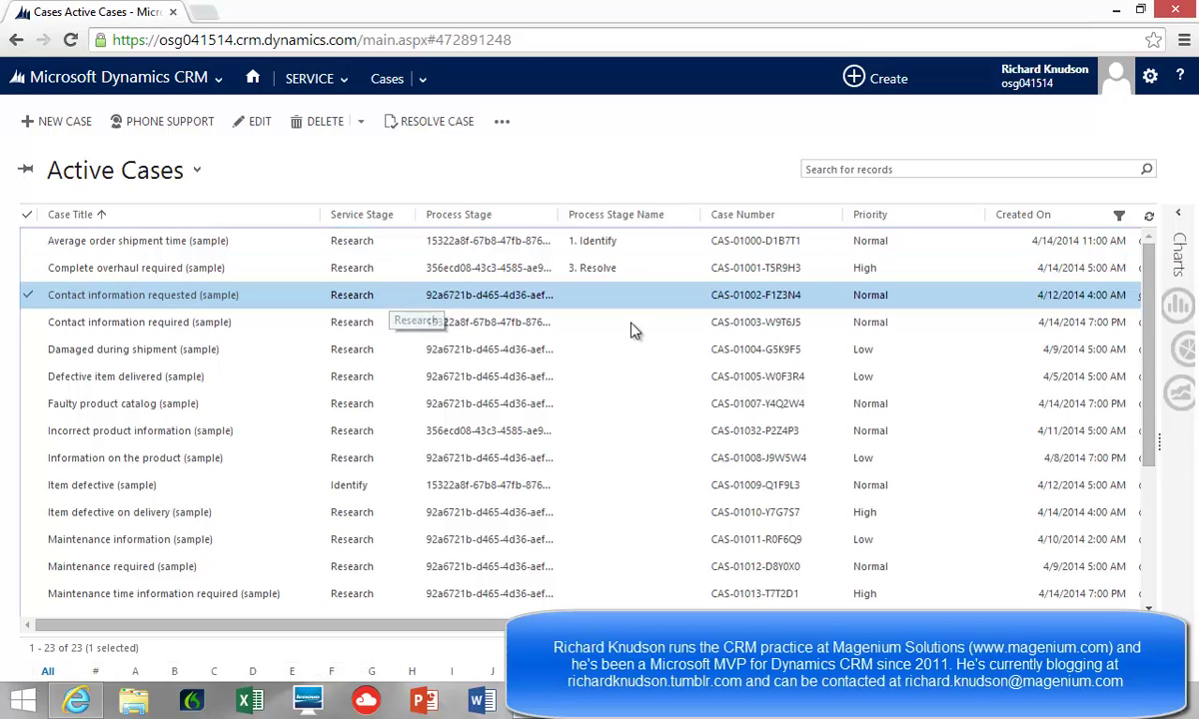
{"action": "double_click", "coordinate": [615, 300]}
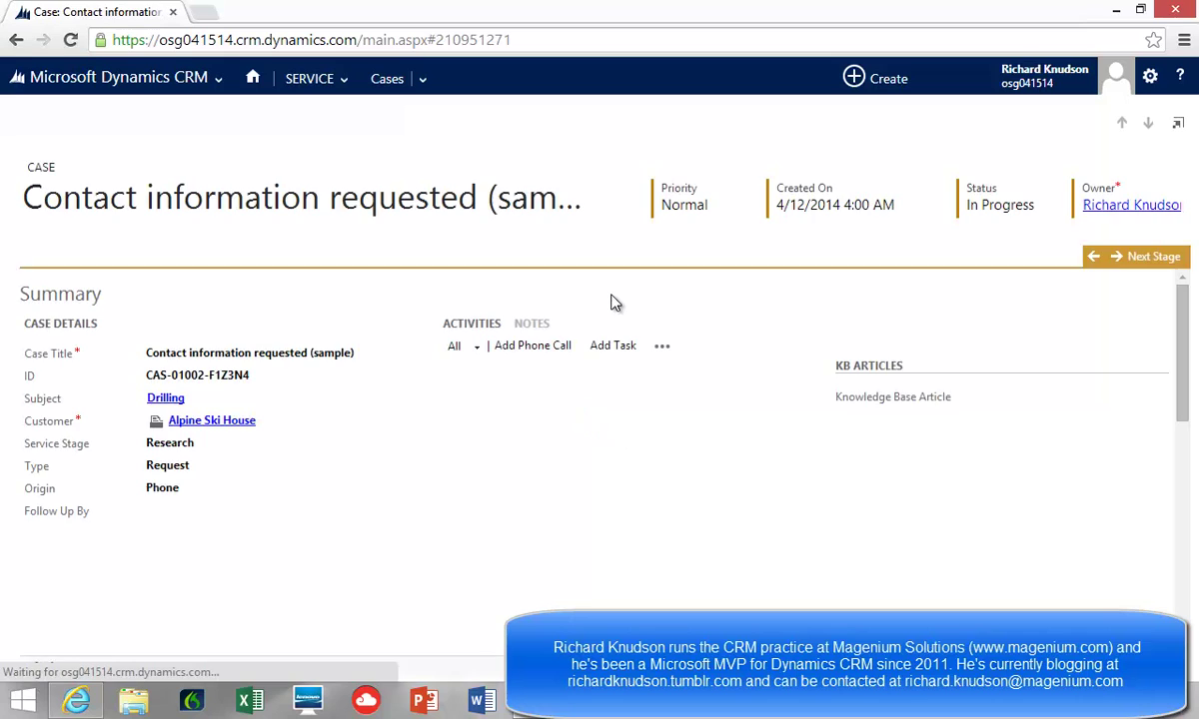
{"action": "left_click", "coordinate": [436, 272]}
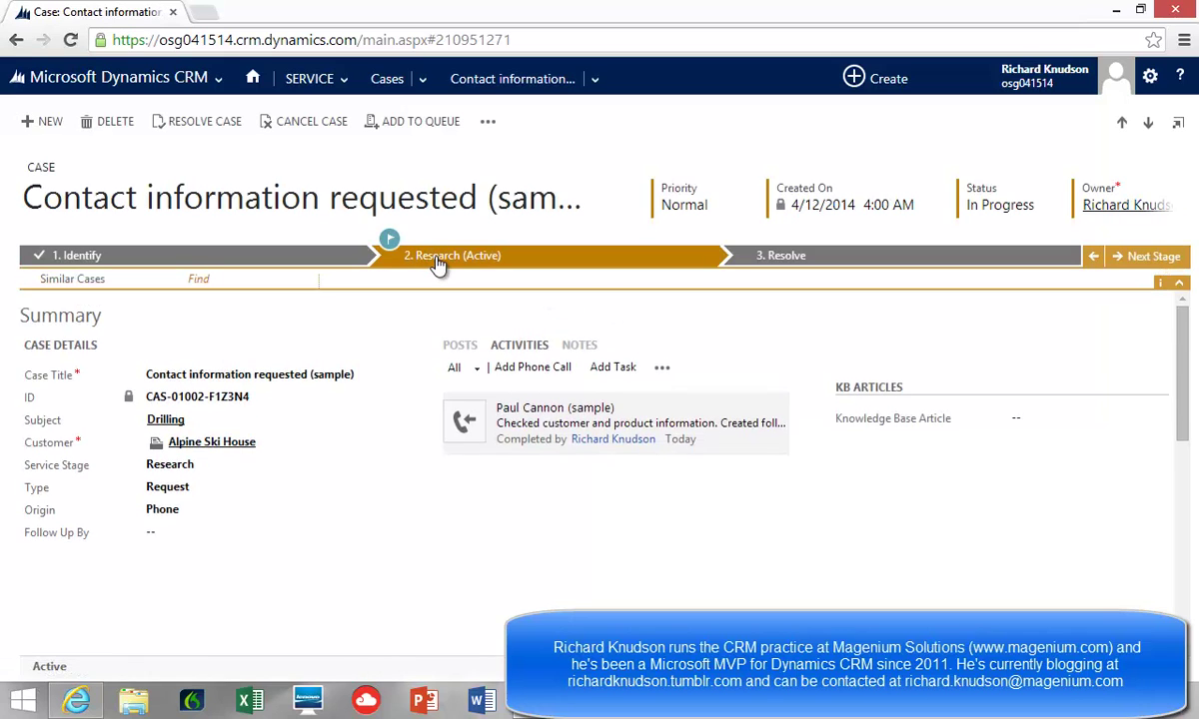
{"action": "left_click", "coordinate": [1093, 258]}
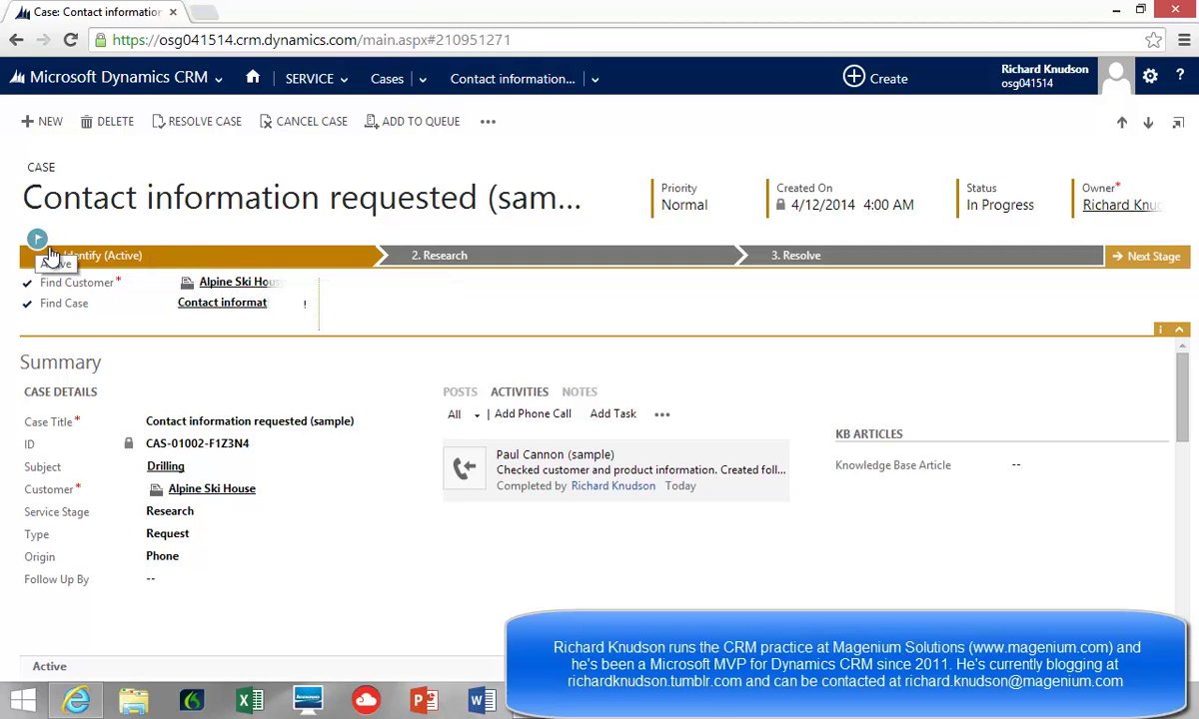
{"action": "left_click", "coordinate": [384, 80]}
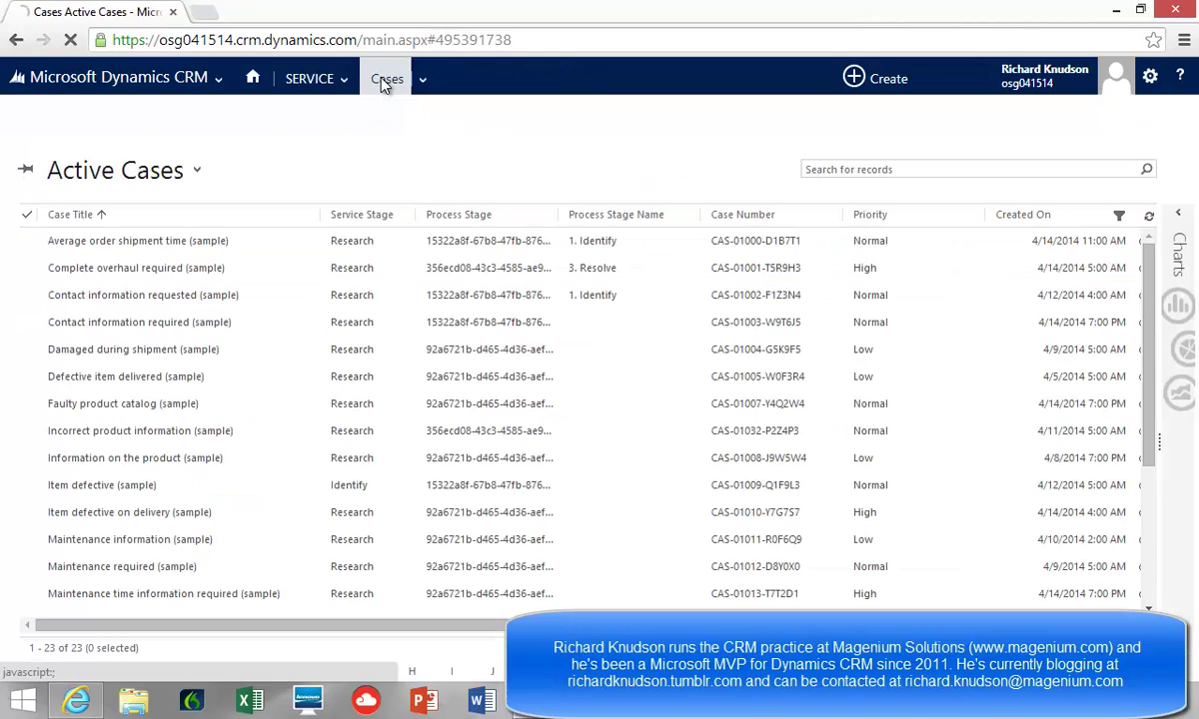
Step: Advance the "Contact information required (sample)" case two stages to 3. Resolve and return to the Active Cases list
{"action": "left_click", "coordinate": [642, 305]}
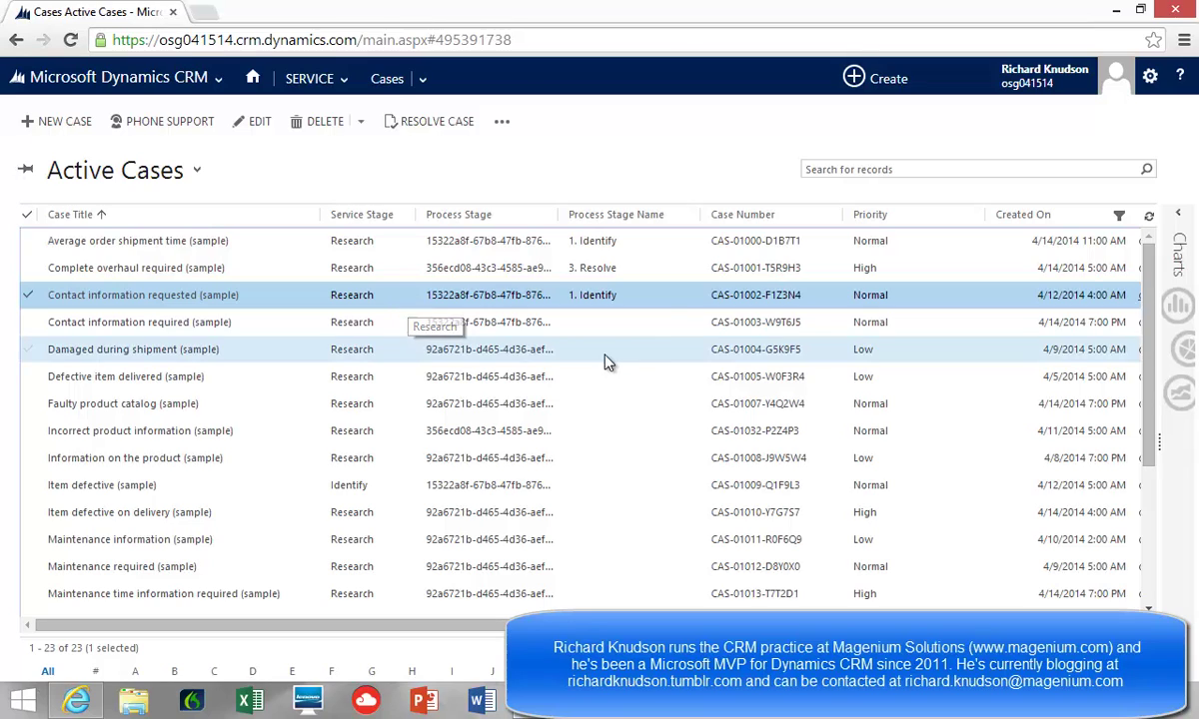
{"action": "double_click", "coordinate": [659, 328]}
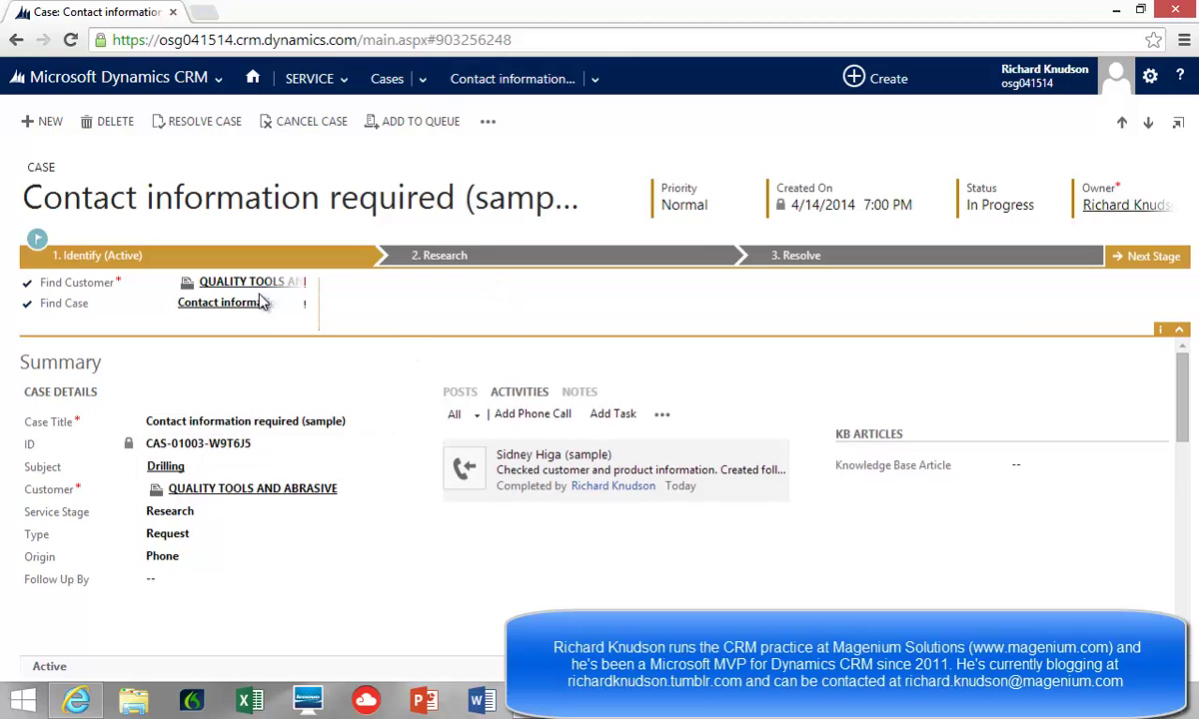
{"action": "left_click", "coordinate": [1149, 260]}
{"action": "left_click", "coordinate": [1148, 258]}
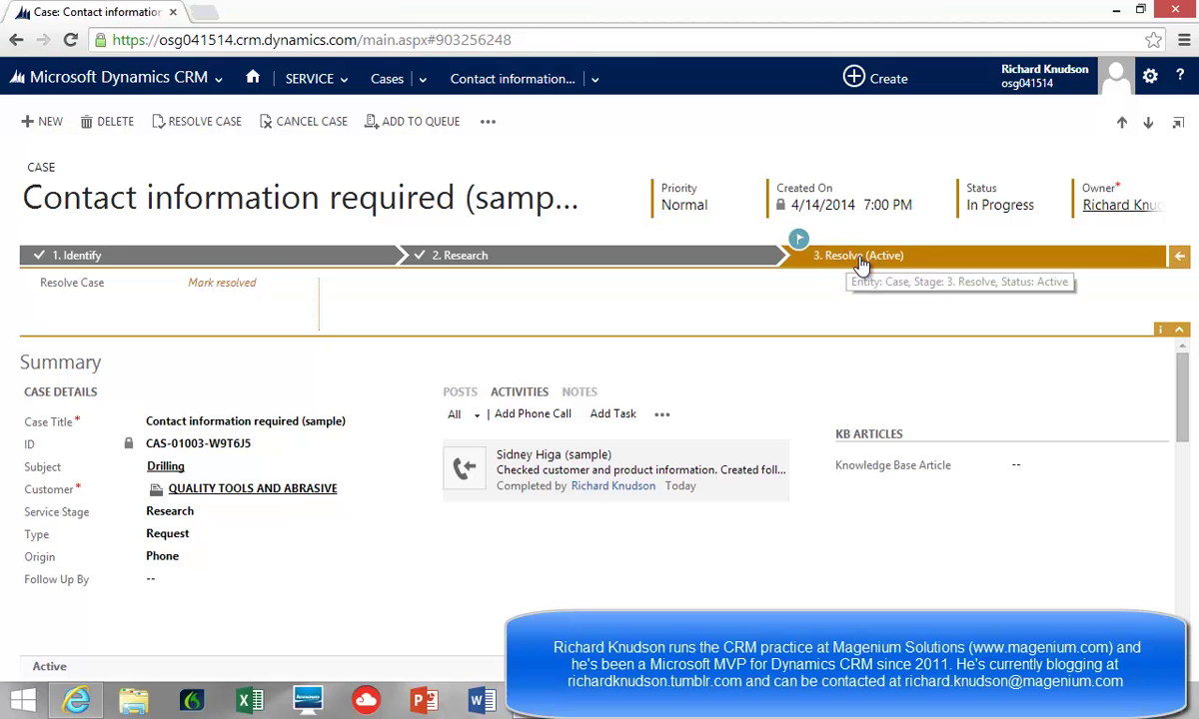
{"action": "left_click", "coordinate": [386, 86]}
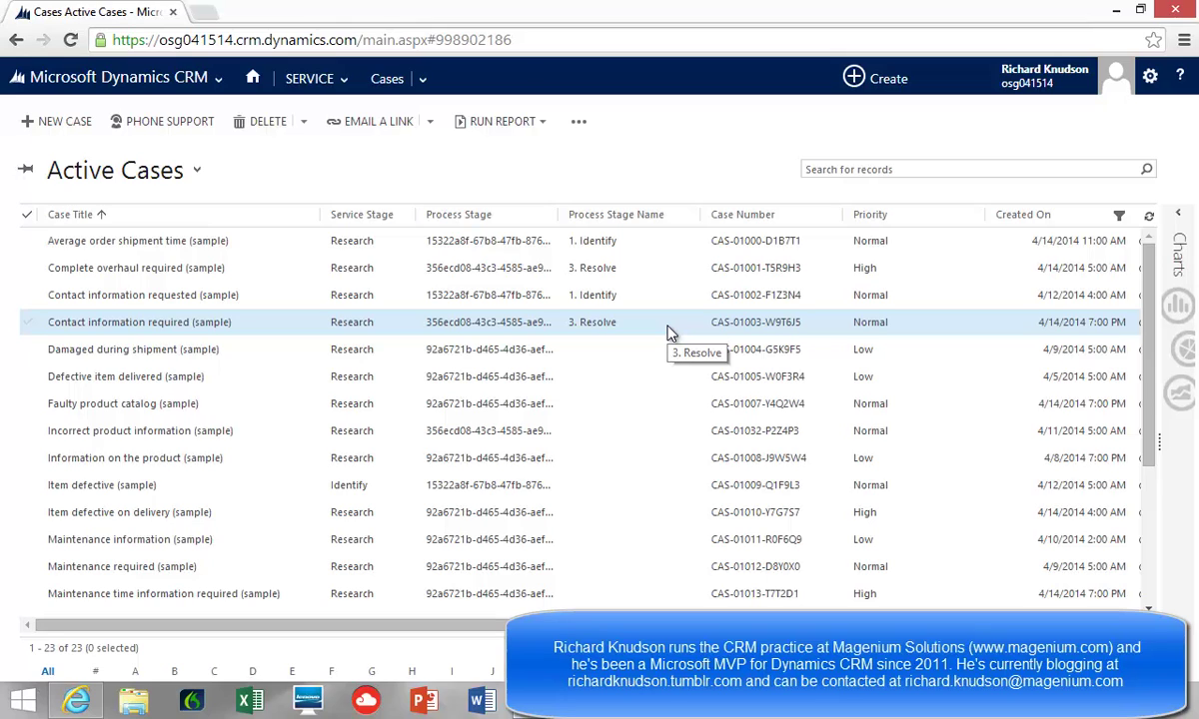
Step: Open the "Average order shipment time (sample)" case and read the "What do we have OOB?" note in its Process Information section
{"action": "left_click", "coordinate": [644, 245]}
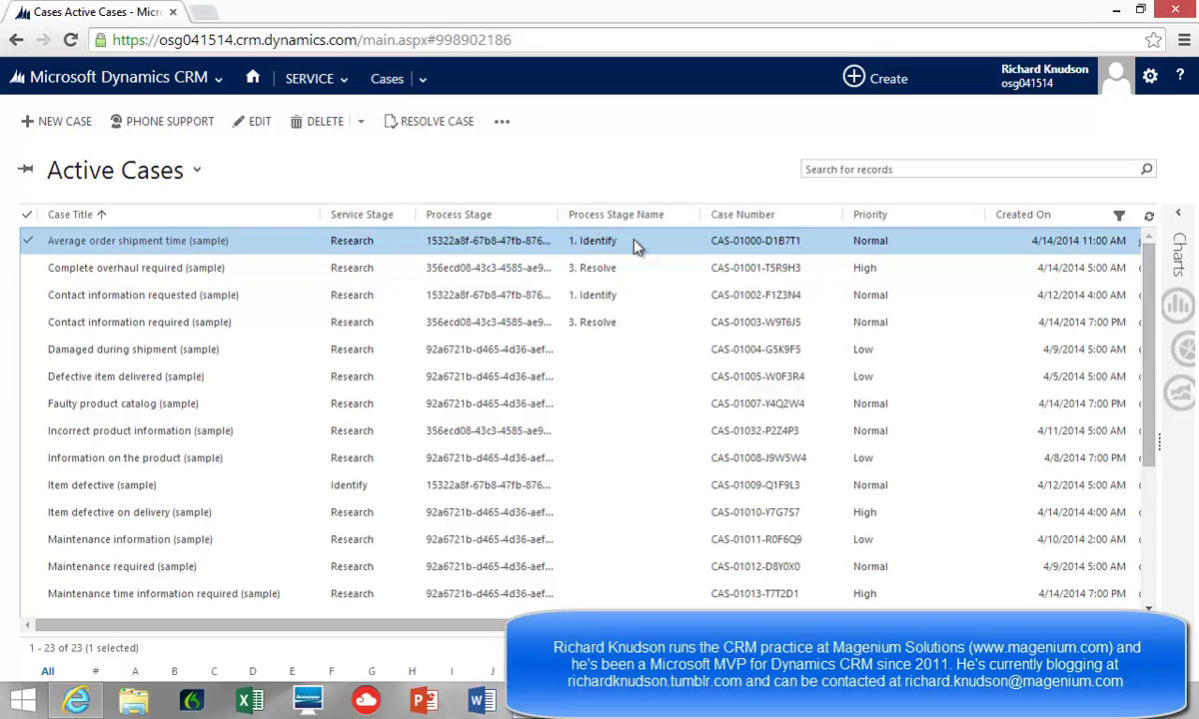
{"action": "double_click", "coordinate": [284, 245]}
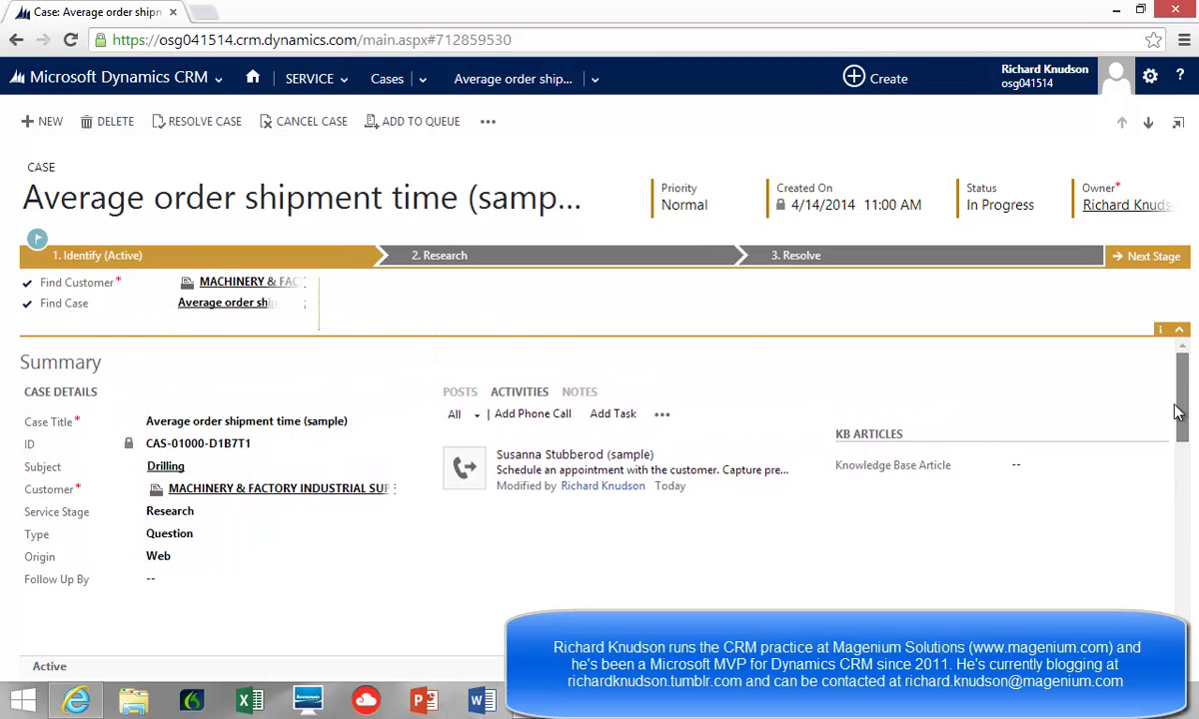
{"action": "left_click_drag", "start_coordinate": [1180, 412], "coordinate": [1183, 566]}
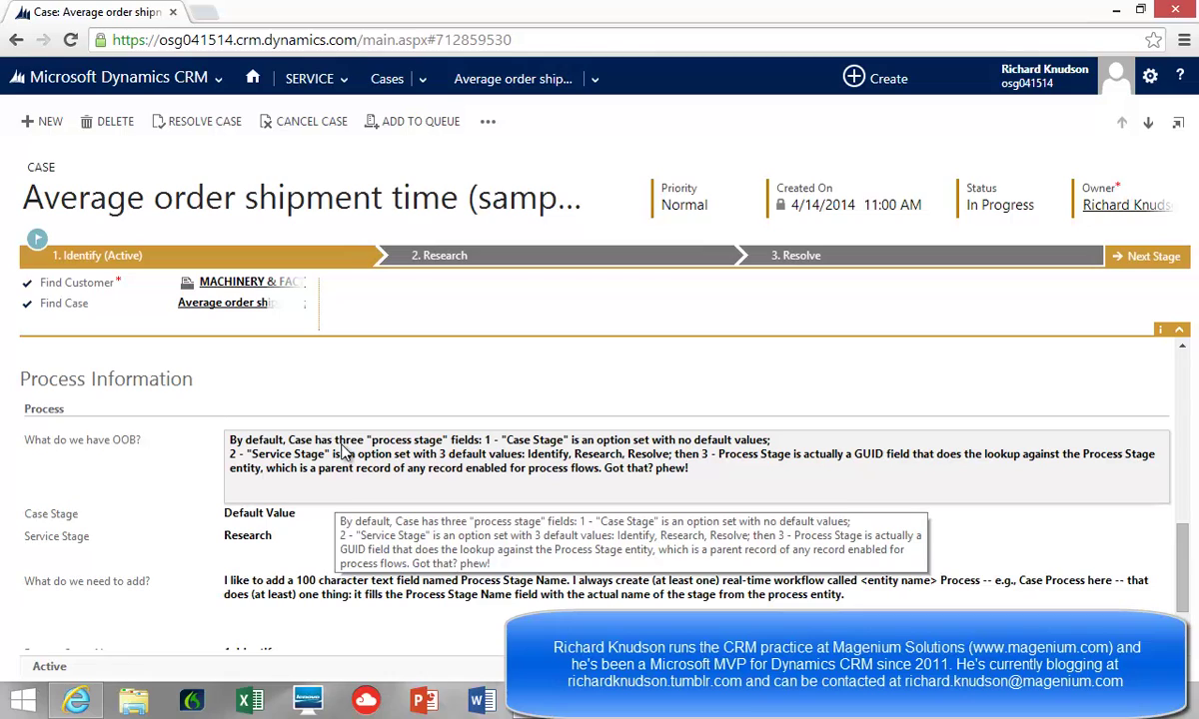
{"action": "left_click", "coordinate": [344, 448]}
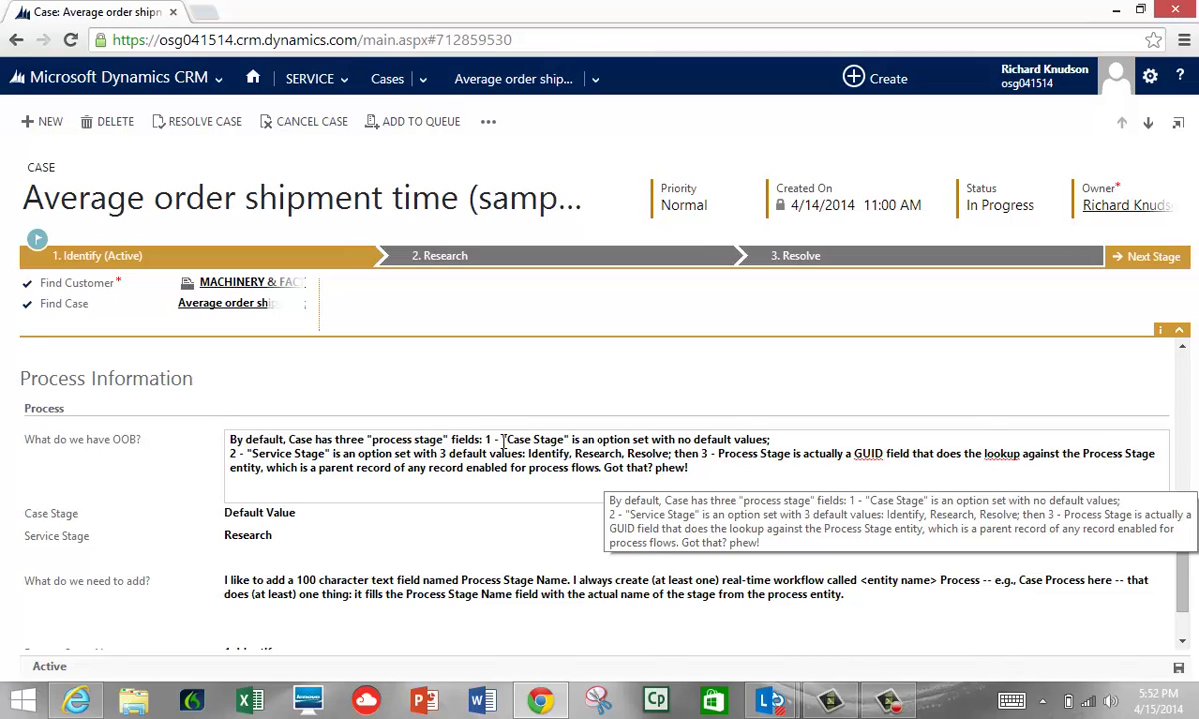
Step: Examine the available options of the Case Stage and Service Stage fields, keeping Default Value and Research selected
{"action": "left_click", "coordinate": [292, 524]}
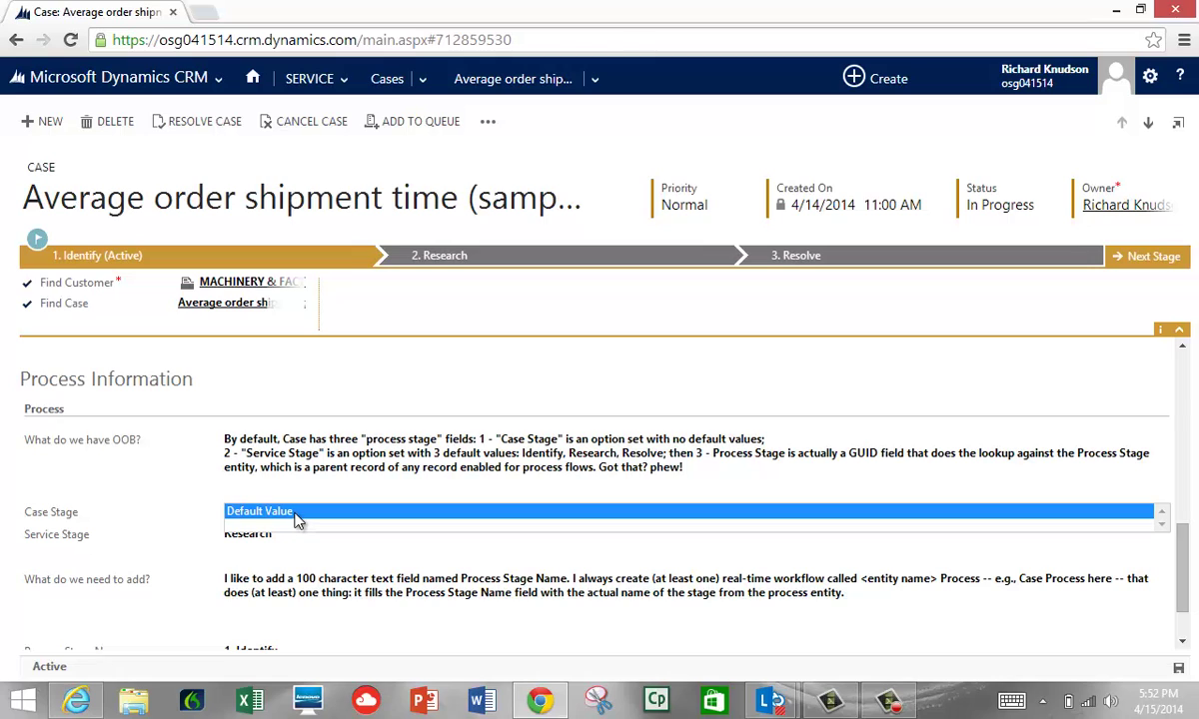
{"action": "left_click", "coordinate": [276, 510]}
{"action": "left_click", "coordinate": [272, 515]}
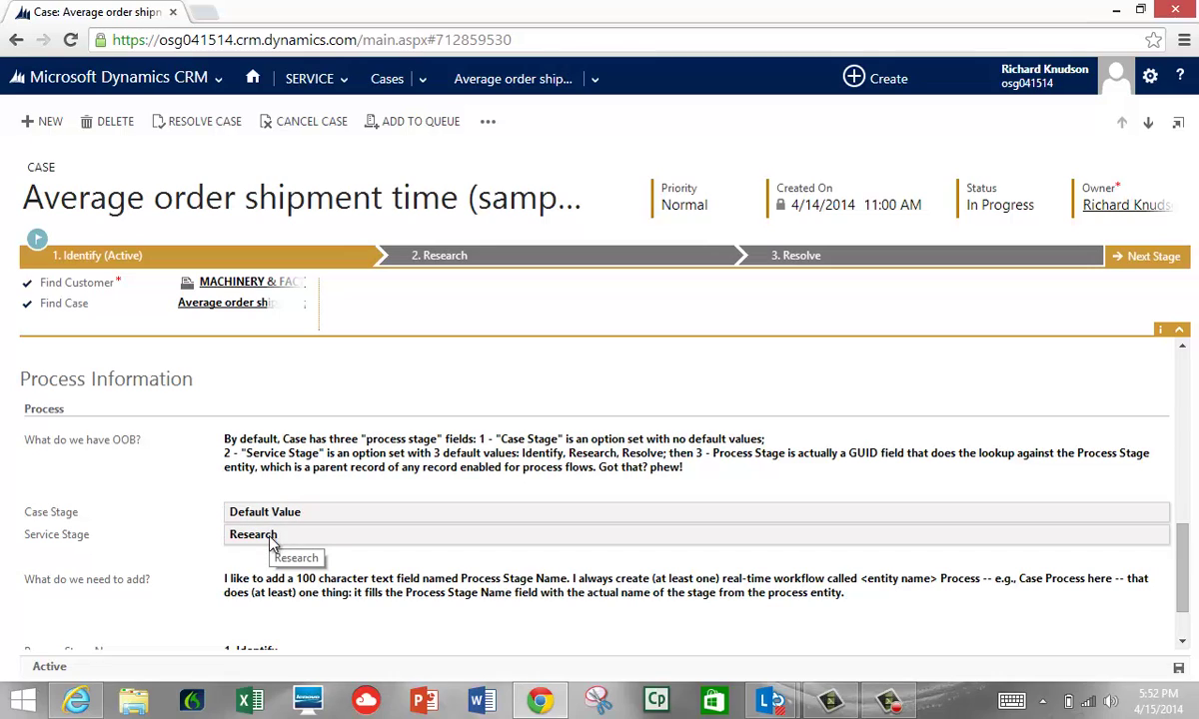
{"action": "left_click", "coordinate": [275, 537]}
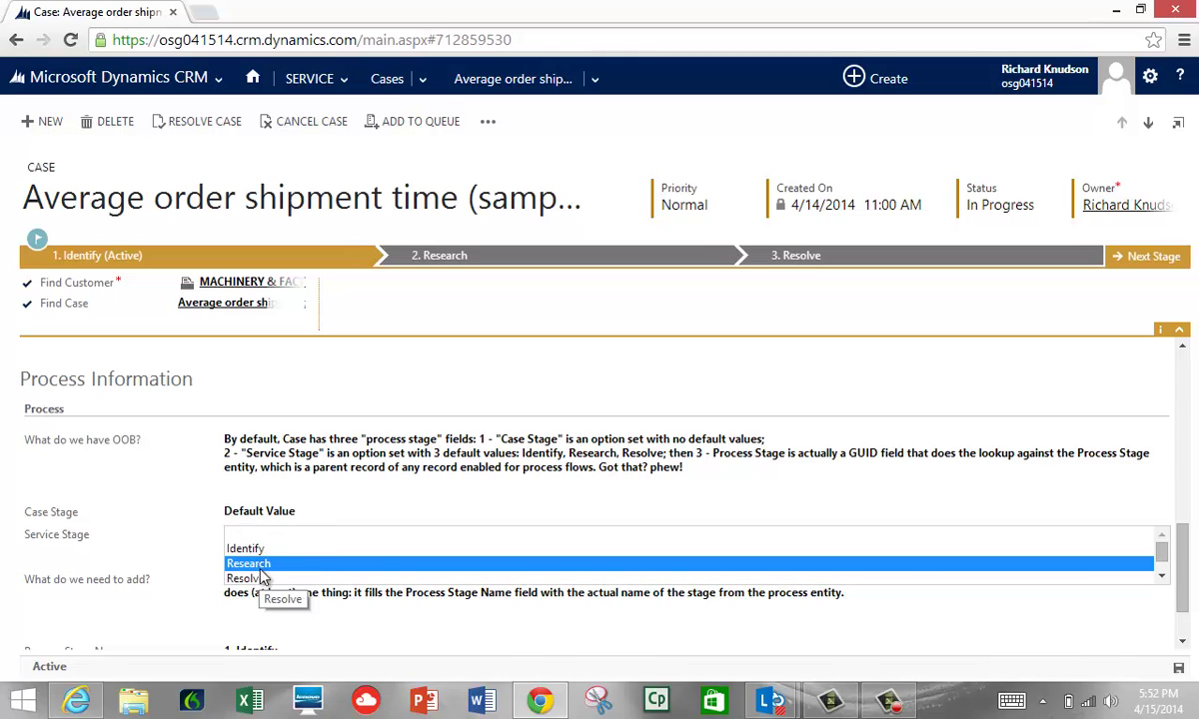
{"action": "left_click", "coordinate": [266, 565]}
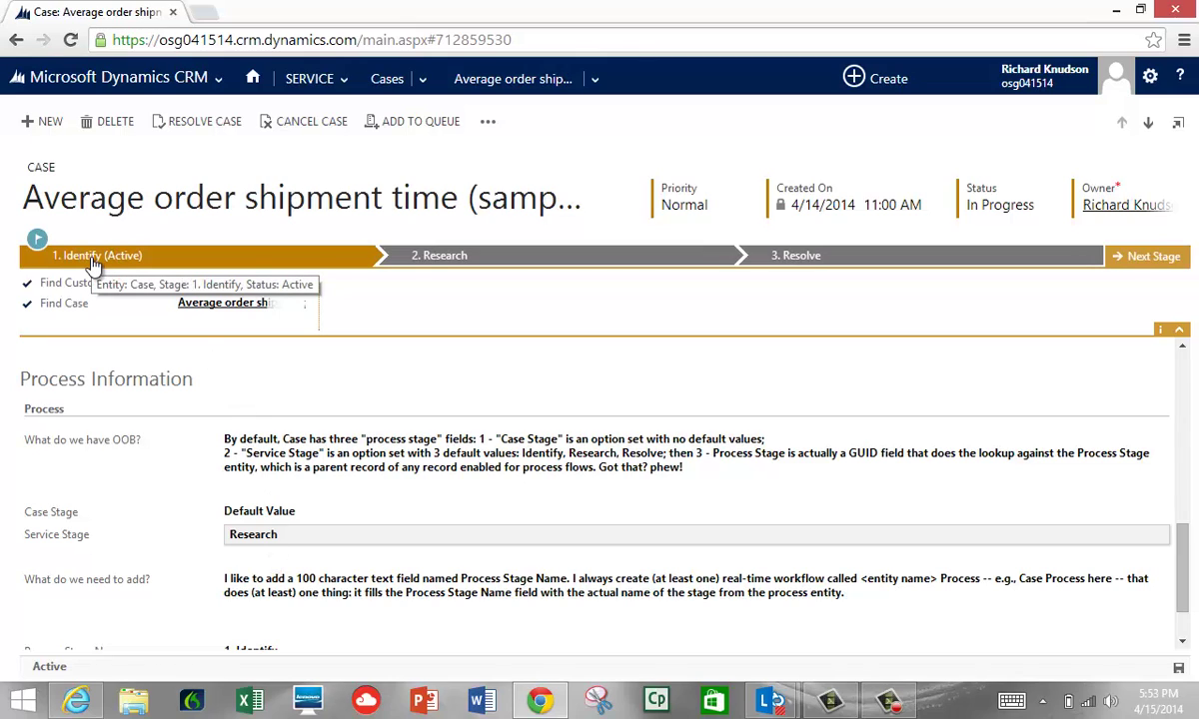
{"action": "left_click", "coordinate": [266, 535]}
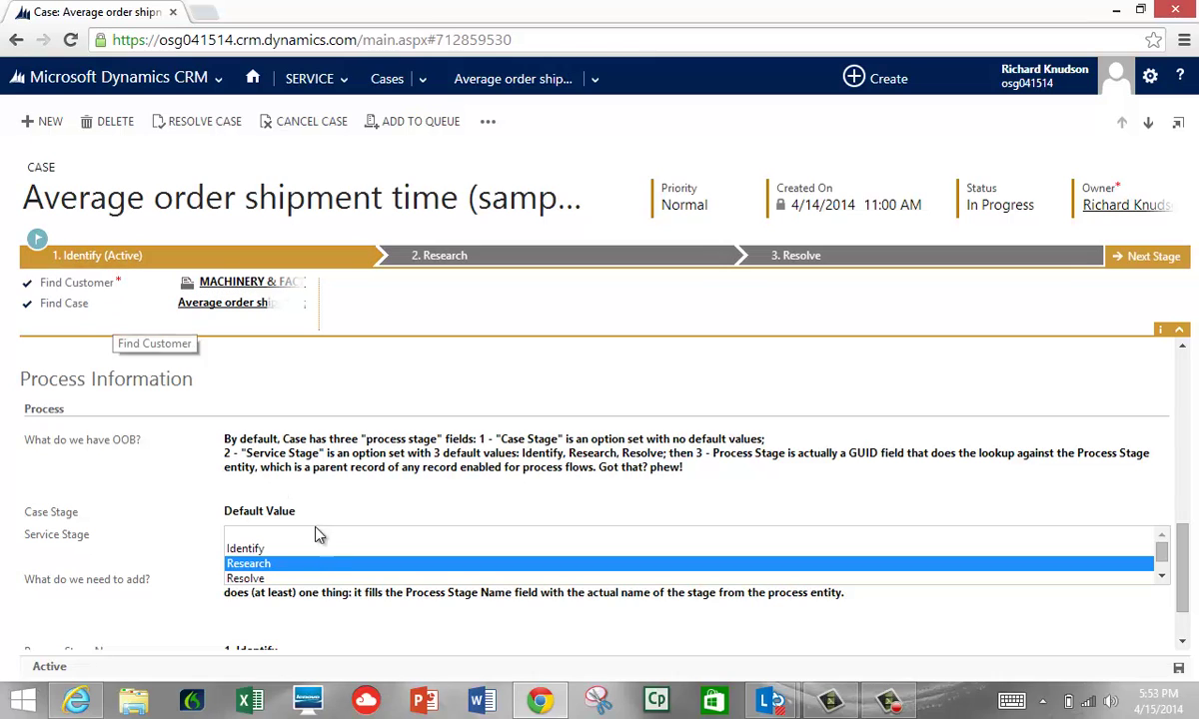
{"action": "left_click", "coordinate": [284, 564]}
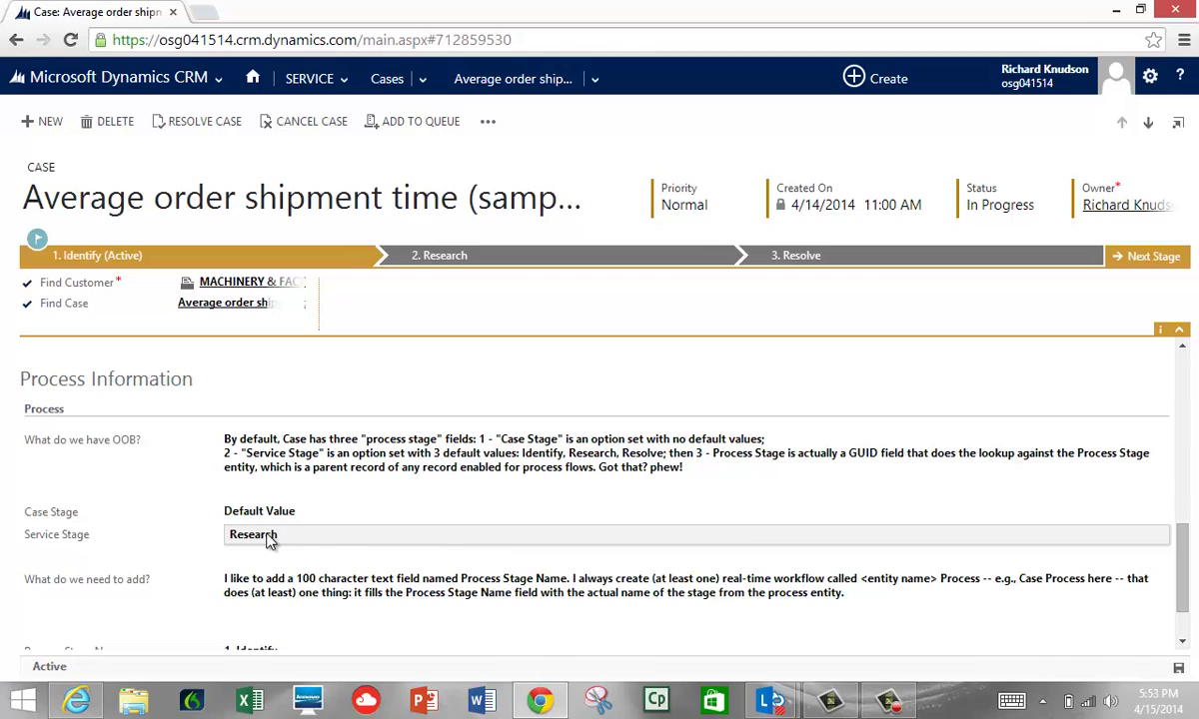
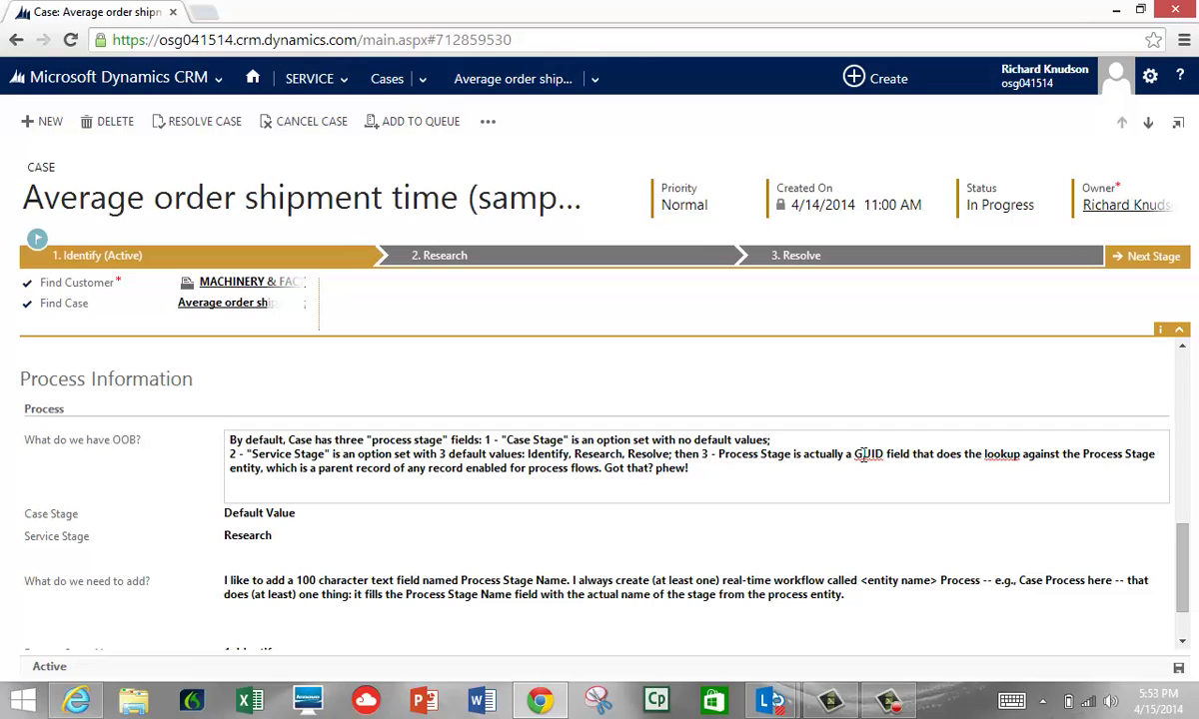
Step: Highlight the note's wording about the Process Stage entity and the GUID field while reading it
{"action": "mouse_move", "coordinate": [1085, 462]}
{"action": "left_mouse_down"}
{"action": "mouse_move", "coordinate": [1124, 456]}
{"action": "mouse_move", "coordinate": [1096, 459]}
{"action": "left_mouse_up"}
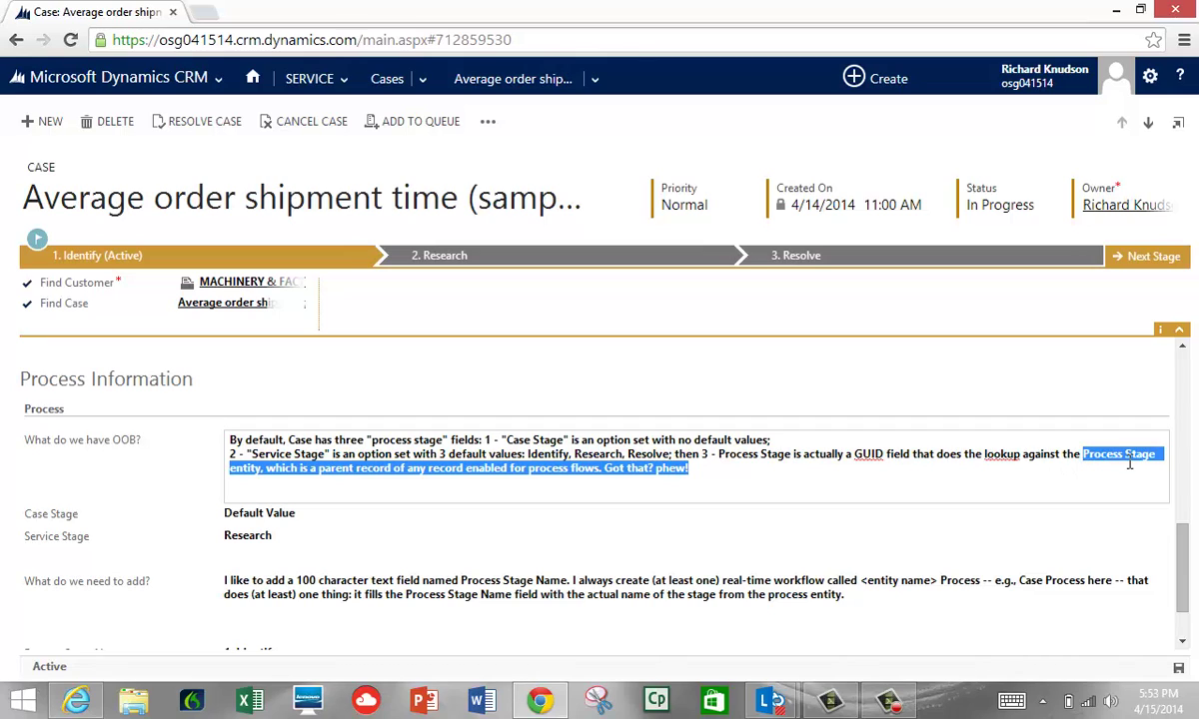
{"action": "left_click", "coordinate": [726, 490]}
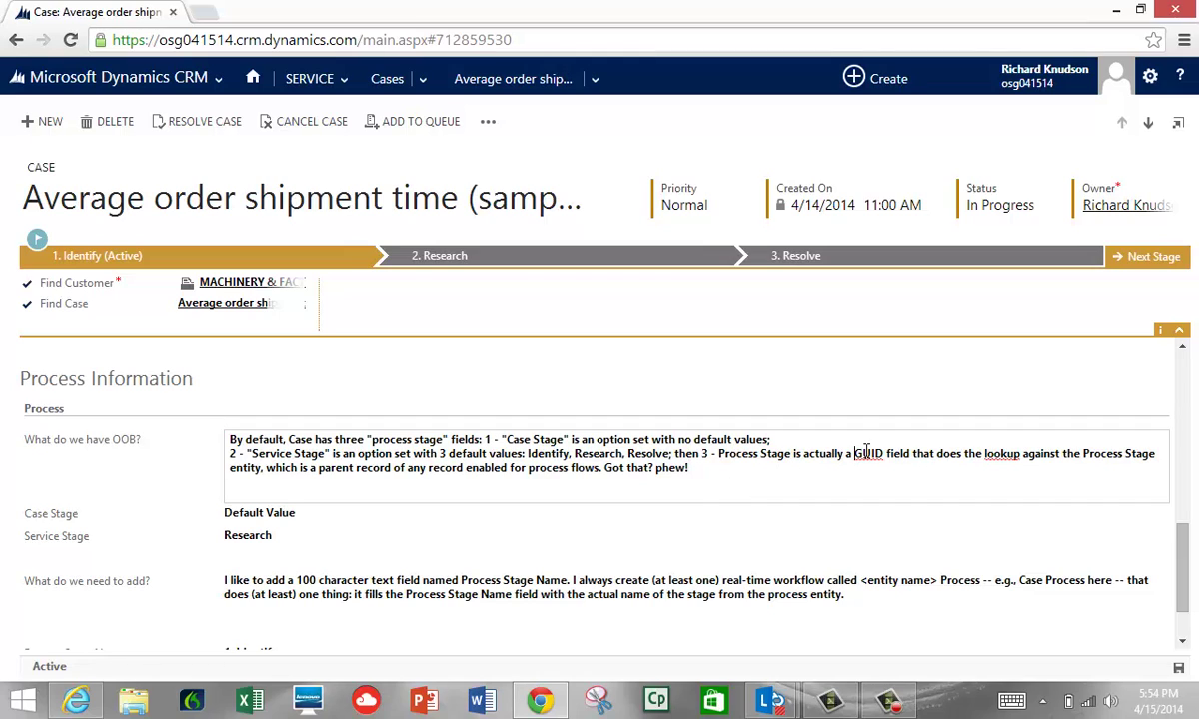
{"action": "left_click_drag", "start_coordinate": [866, 452], "coordinate": [879, 452]}
Step: Advance the "Average order shipment time (sample)" case two stages to 3. Resolve and return to the Active Cases list
{"action": "left_click", "coordinate": [1171, 258]}
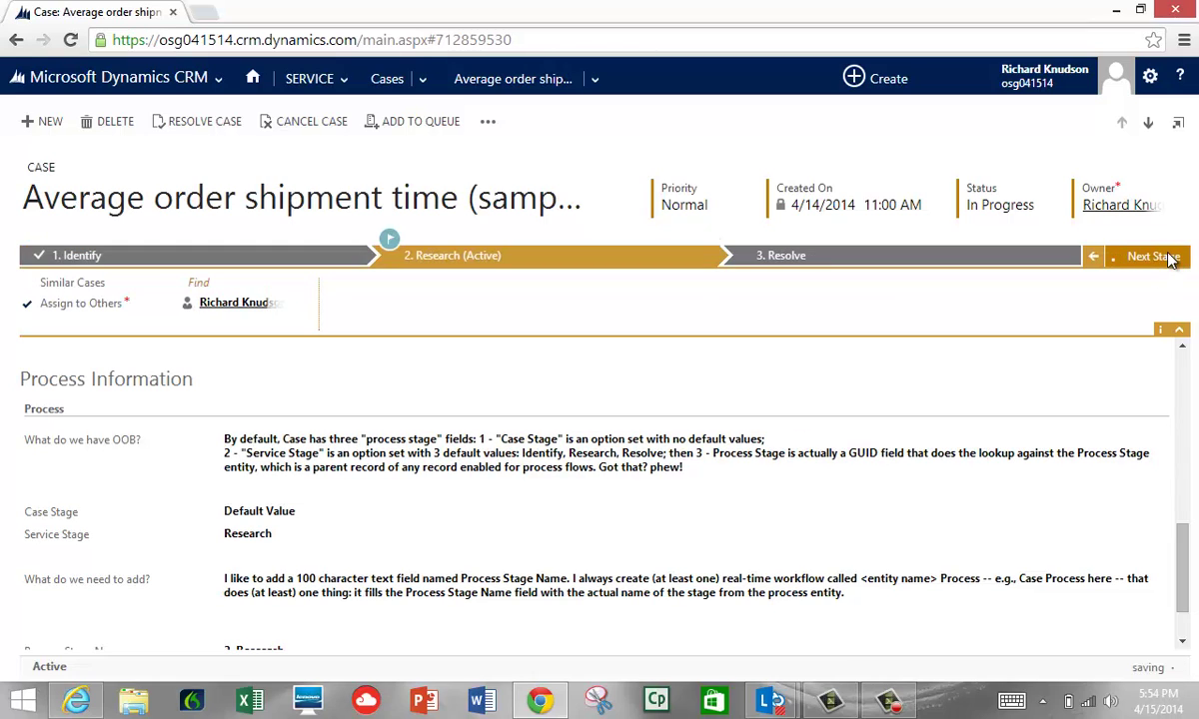
{"action": "left_click", "coordinate": [1171, 257]}
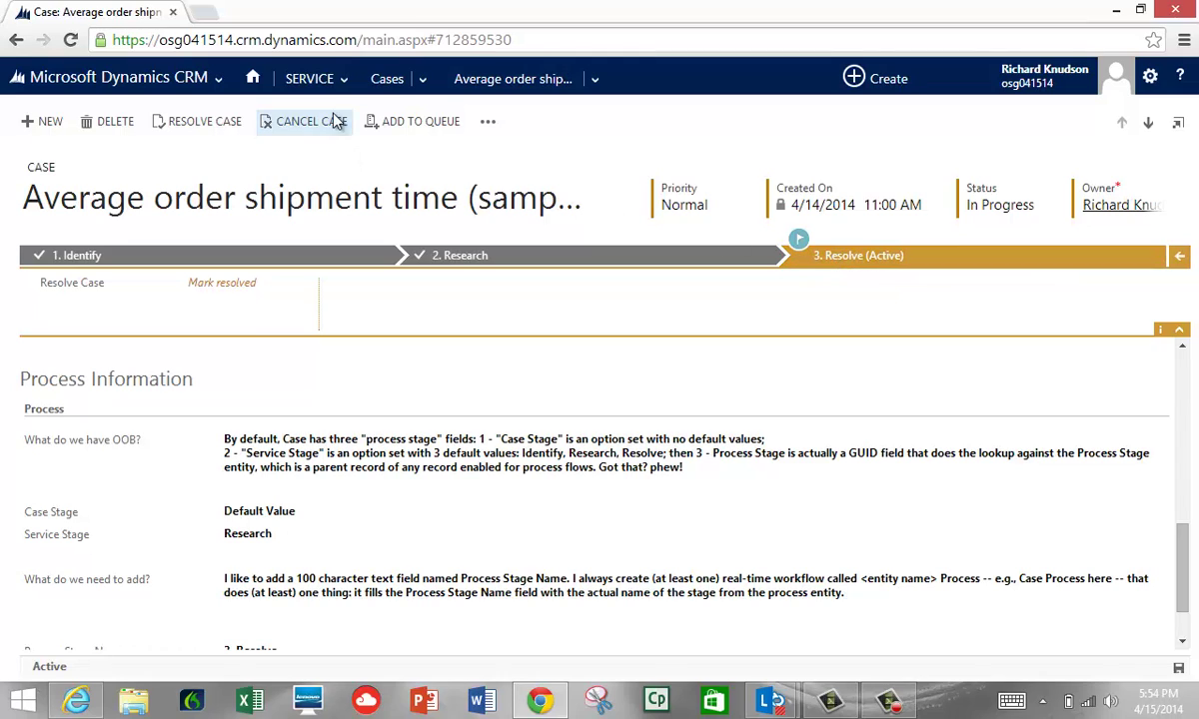
{"action": "left_click", "coordinate": [388, 80]}
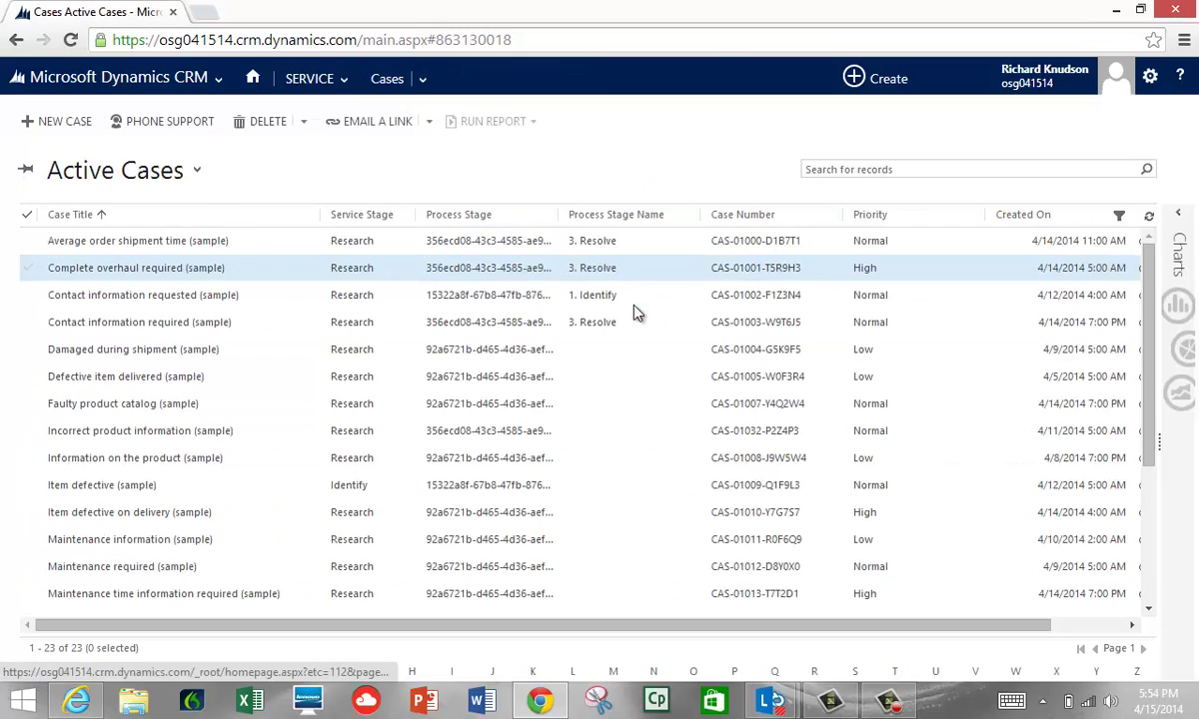
Step: Compare the process stage values of the listed cases and reopen the "Average order shipment time (sample)" case
{"action": "left_click", "coordinate": [647, 337]}
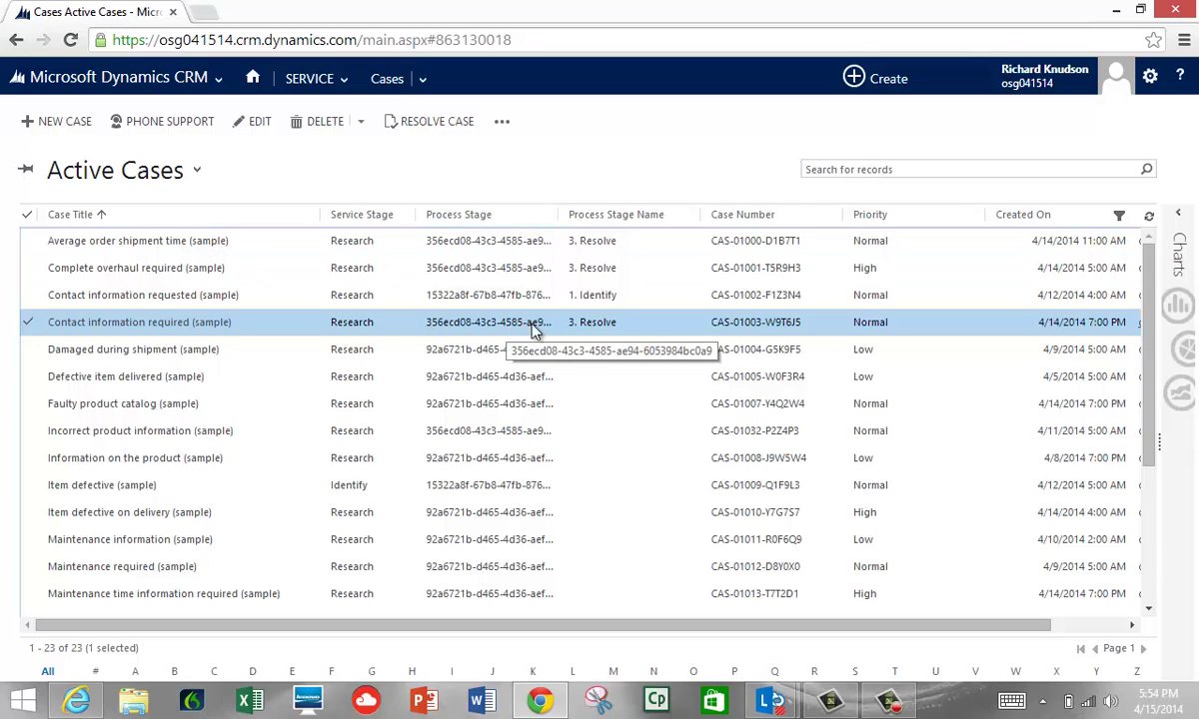
{"action": "left_click", "coordinate": [650, 247]}
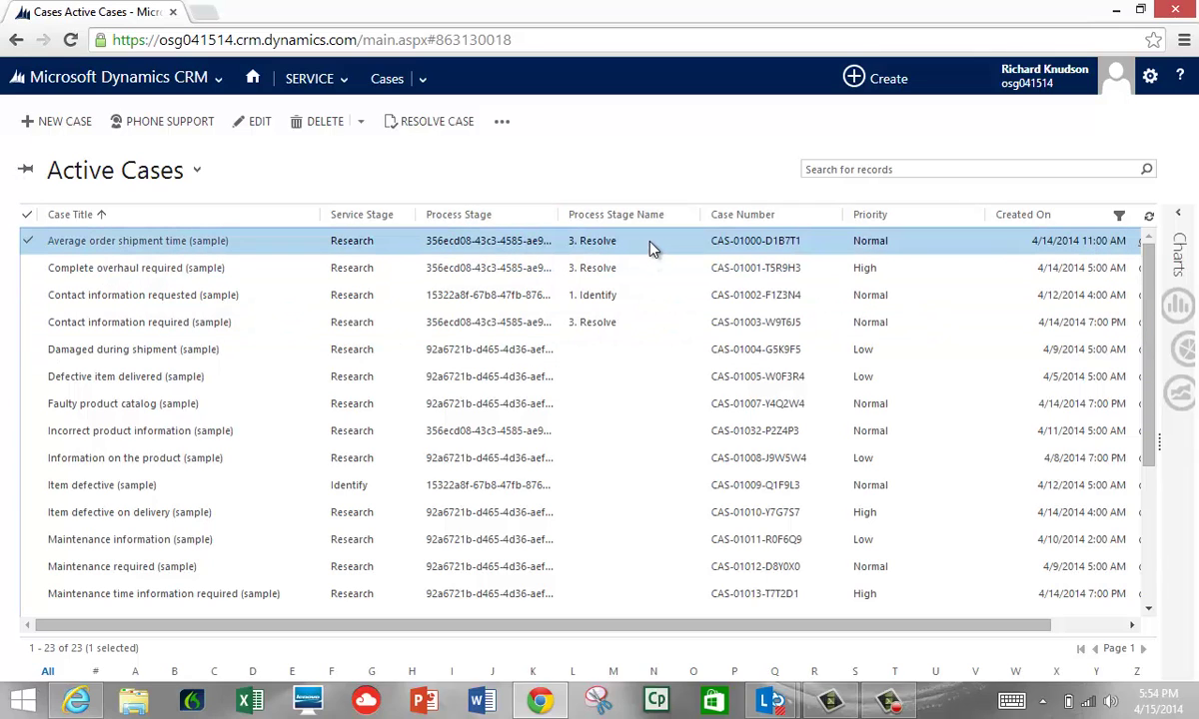
{"action": "double_click", "coordinate": [649, 247]}
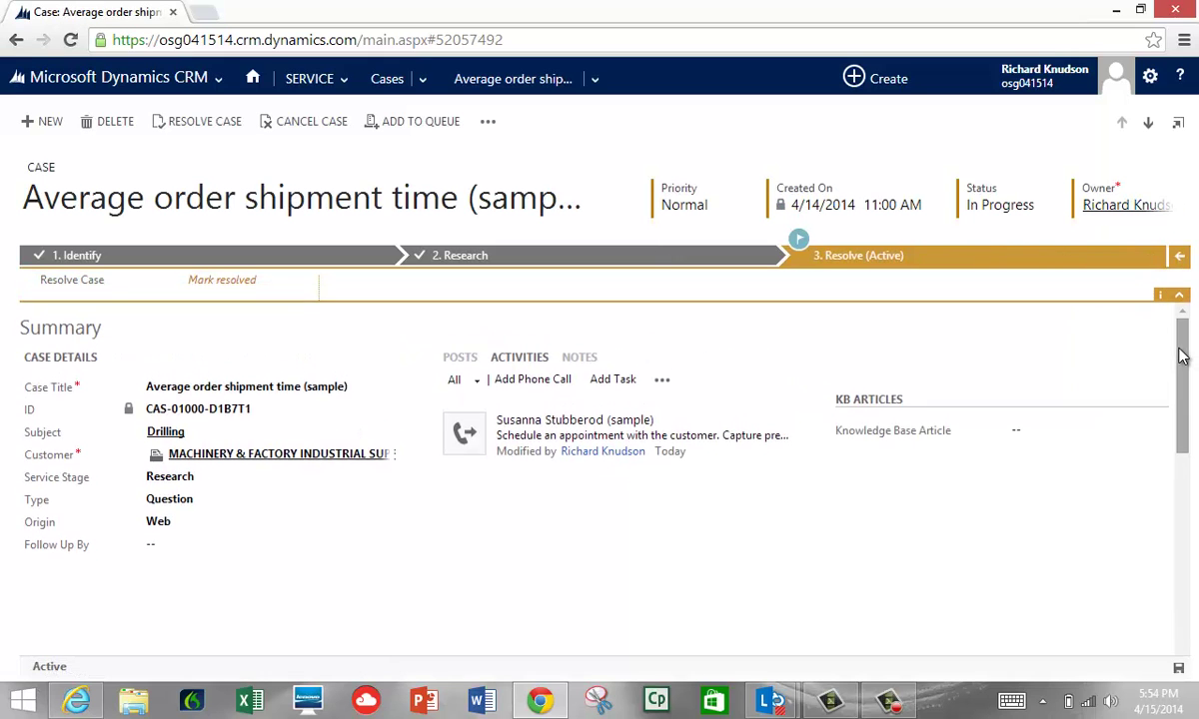
Step: Read the case's Process Information notes and highlight the wording about the 100 character text field named Process Stage Name
{"action": "left_click_drag", "start_coordinate": [1181, 382], "coordinate": [1185, 557]}
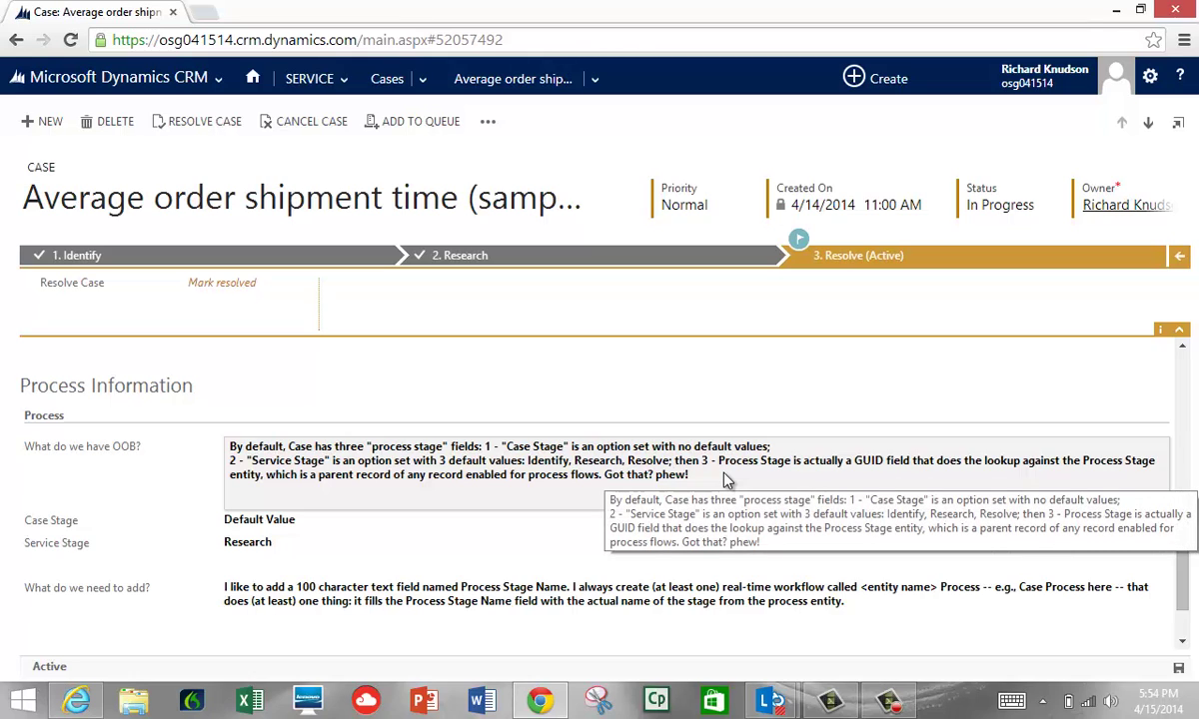
{"action": "left_click", "coordinate": [726, 476]}
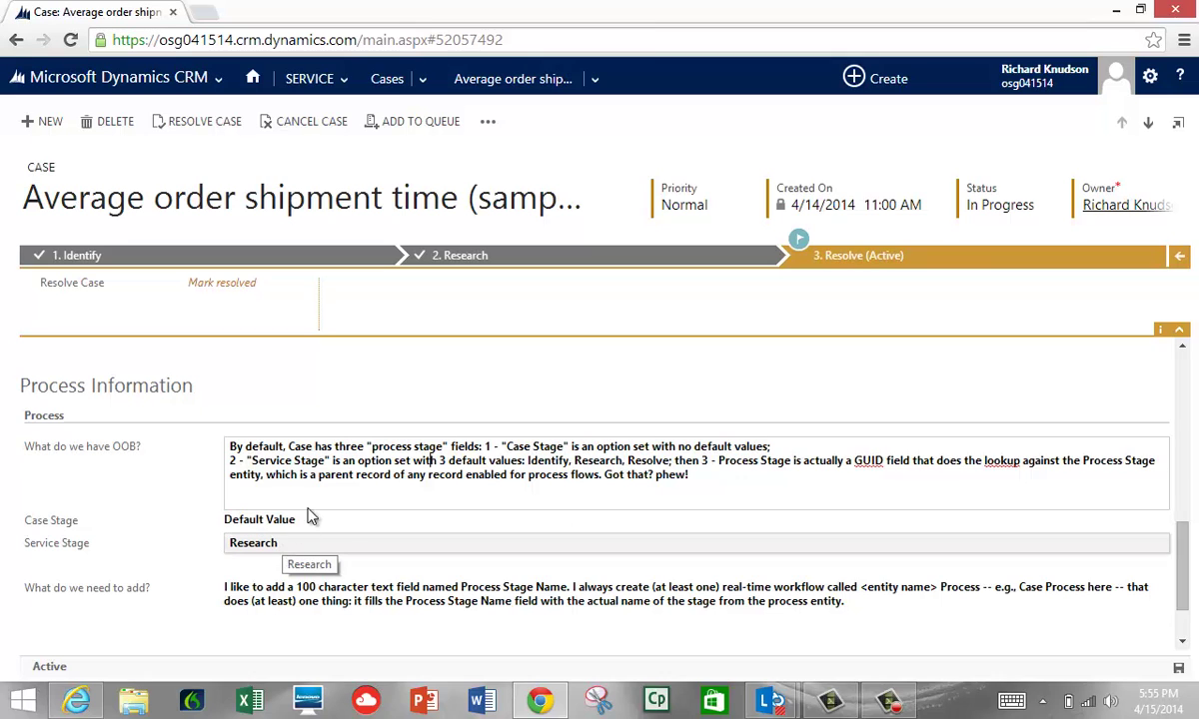
{"action": "scroll", "coordinate": [390, 500], "scroll_direction": "down", "scroll_amount": 2}
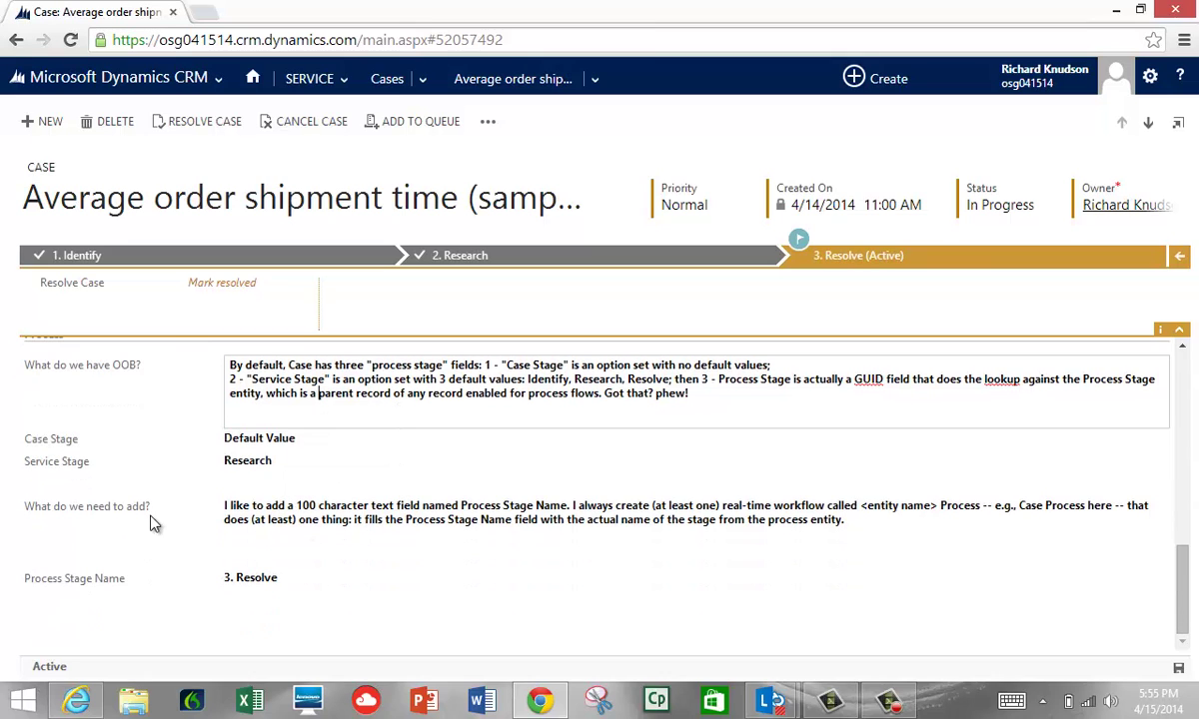
{"action": "left_click", "coordinate": [262, 531]}
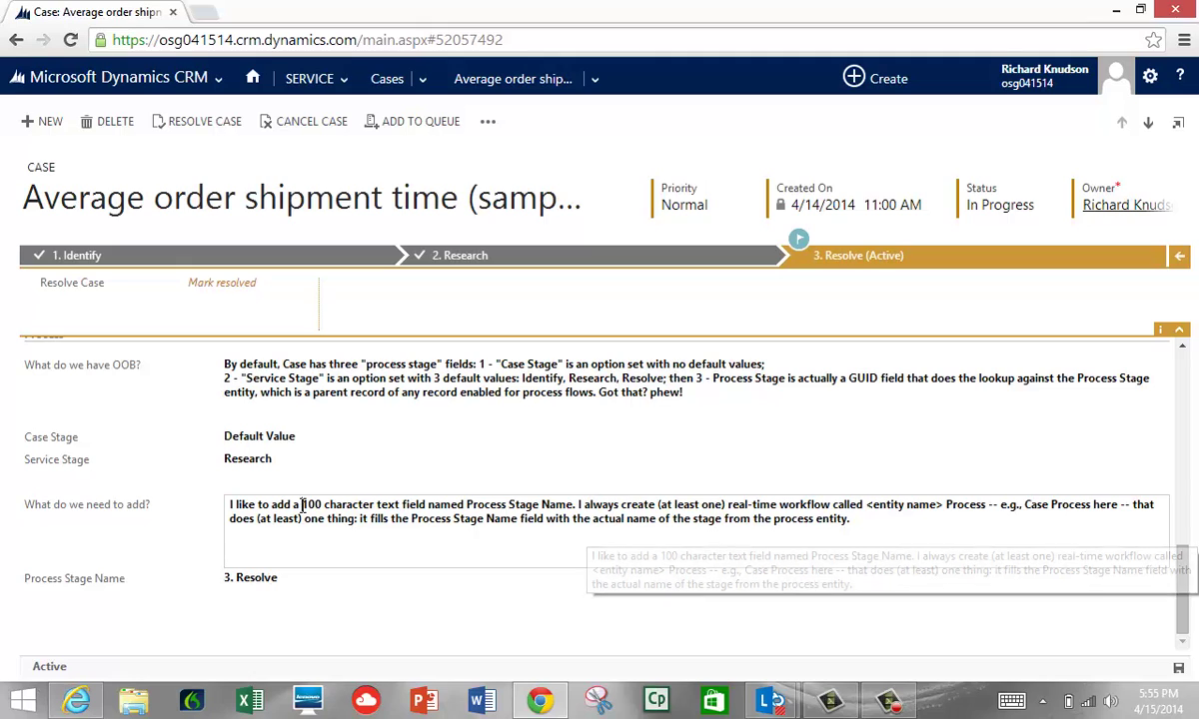
{"action": "left_click_drag", "start_coordinate": [303, 505], "coordinate": [577, 505]}
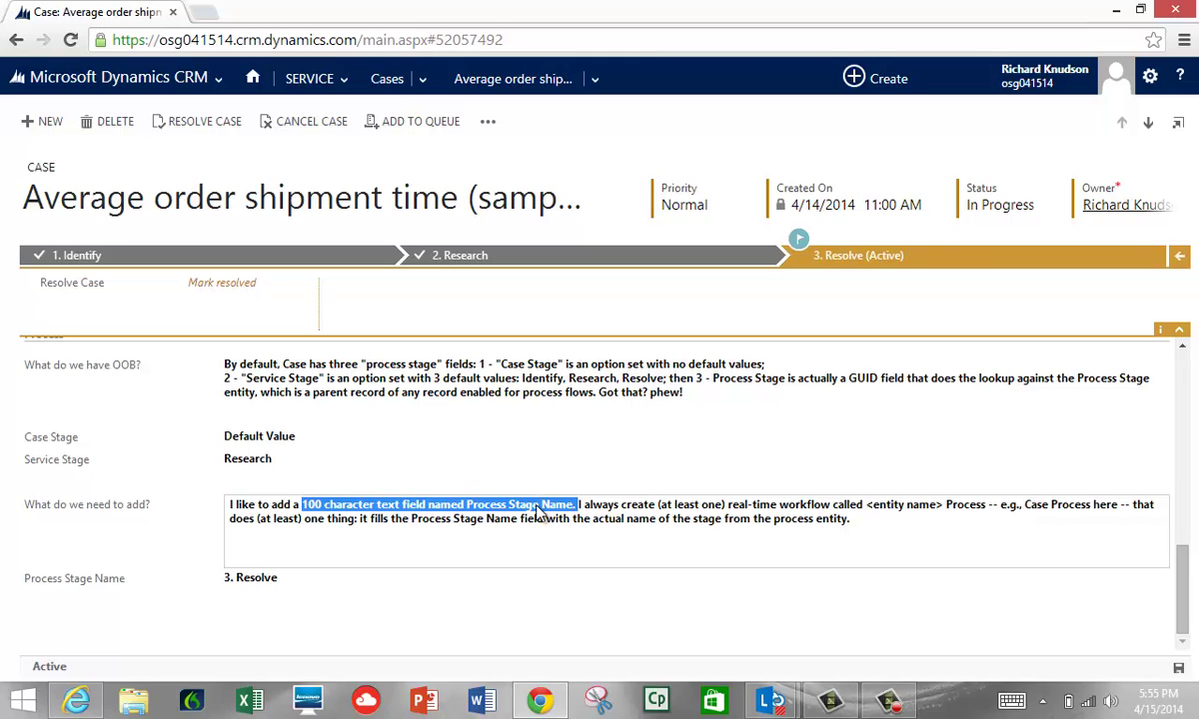
{"action": "left_click_drag", "start_coordinate": [537, 510], "coordinate": [470, 503]}
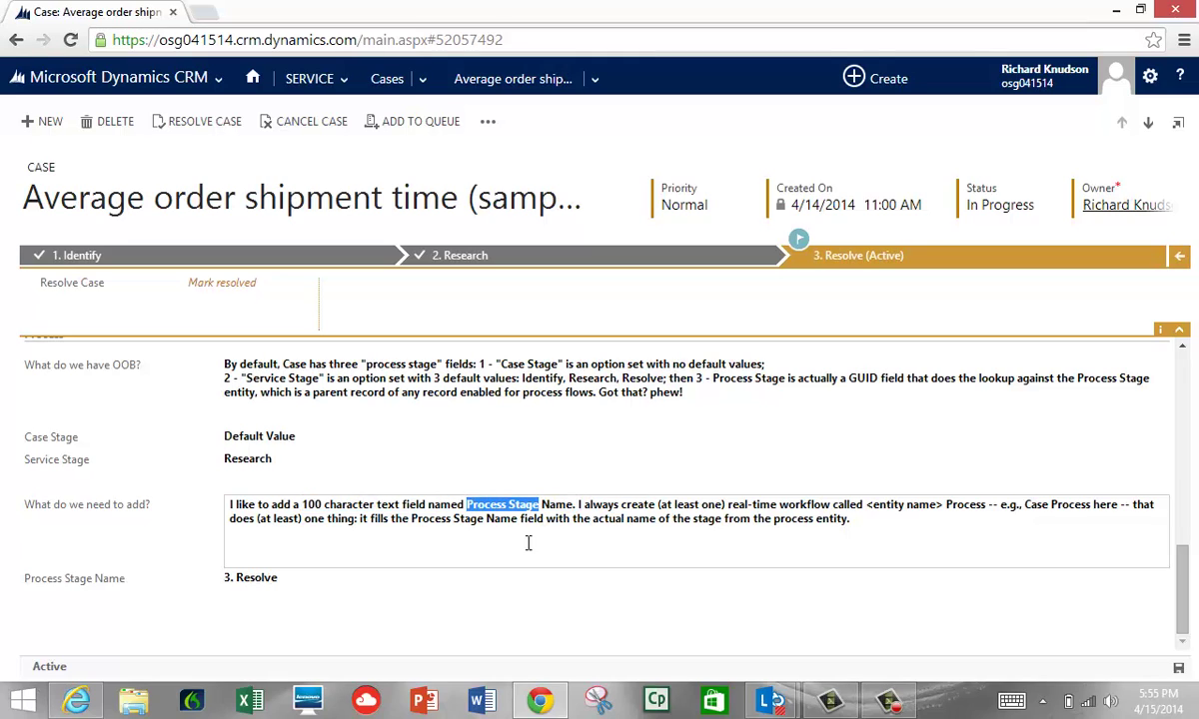
{"action": "left_click_drag", "start_coordinate": [574, 506], "coordinate": [469, 506]}
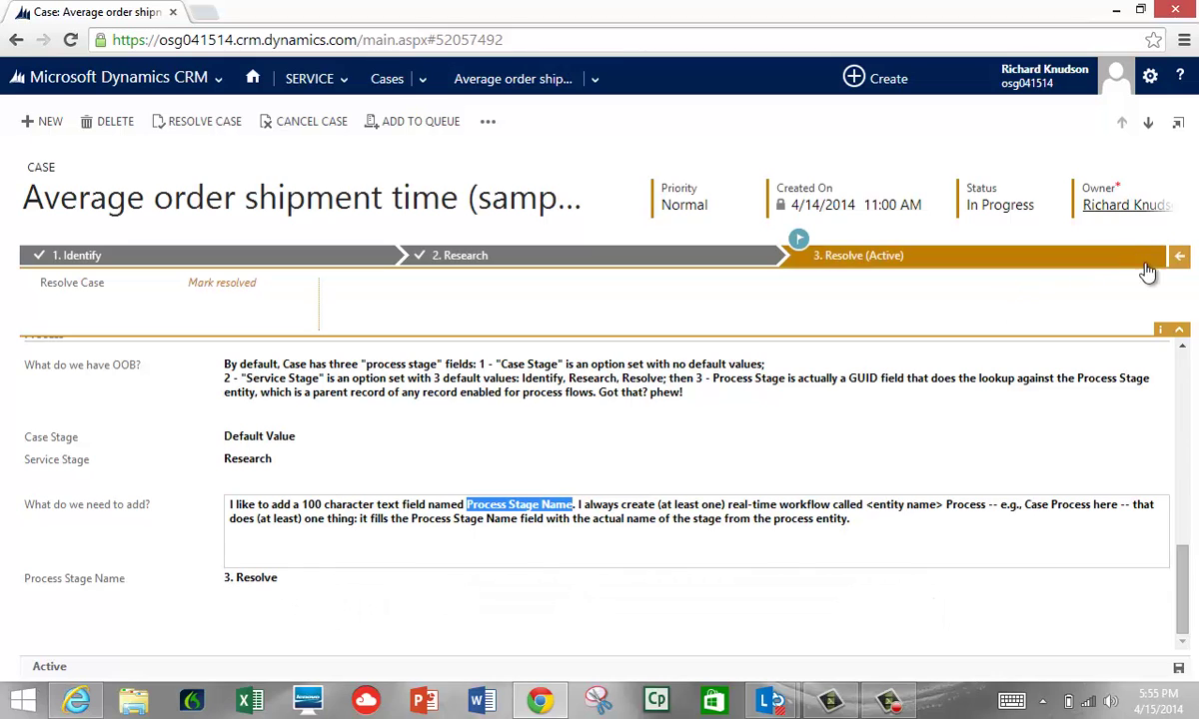
Step: Move the "Average order shipment time (sample)" case back stage by stage to 1. Identify and forward again to 3. Resolve
{"action": "left_click", "coordinate": [1179, 257]}
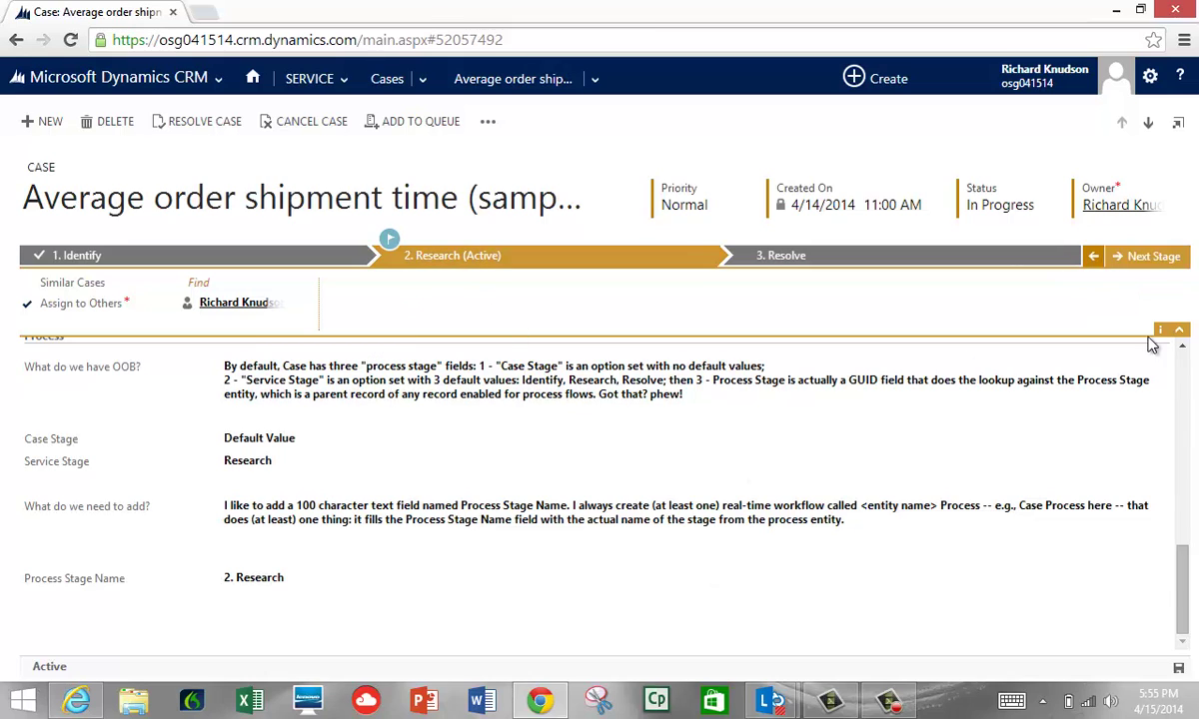
{"action": "left_click", "coordinate": [1093, 257]}
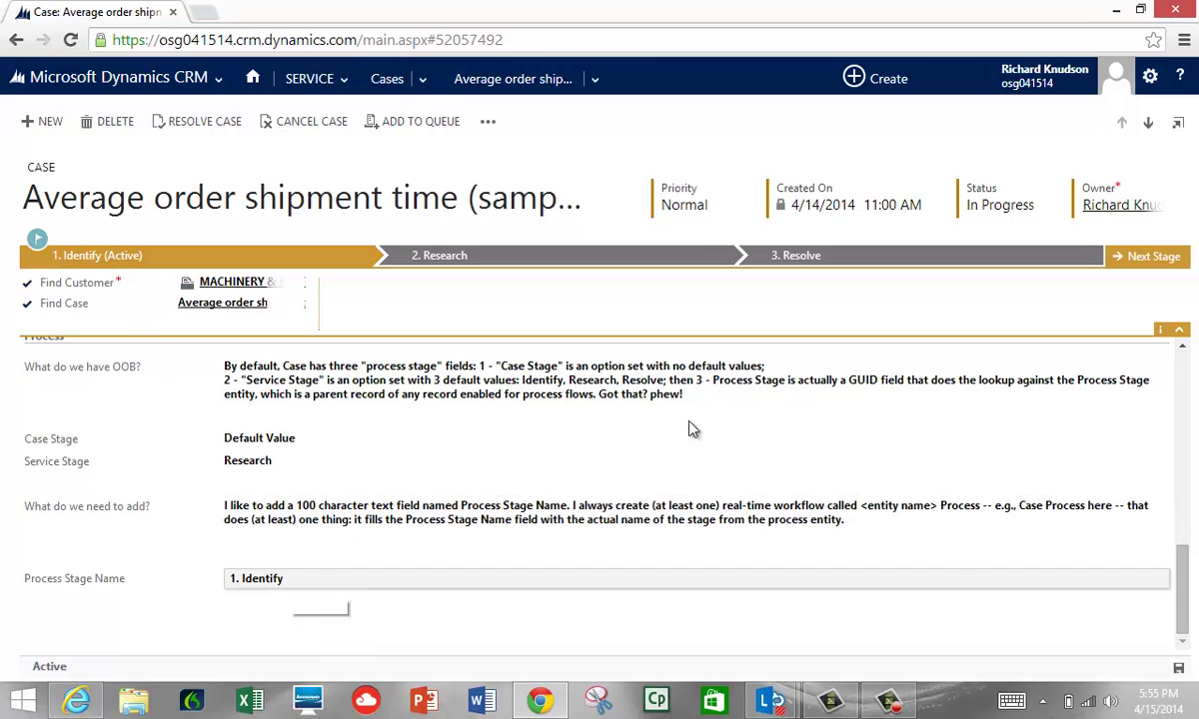
{"action": "left_click", "coordinate": [1149, 258]}
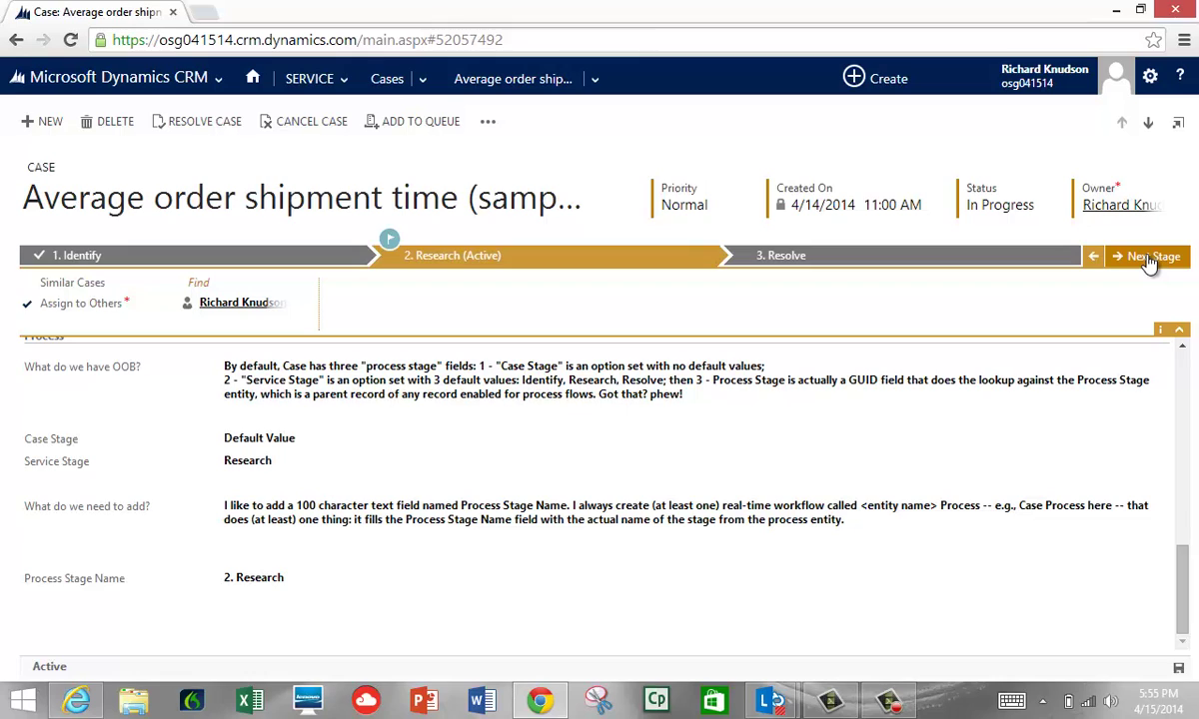
{"action": "left_click", "coordinate": [1150, 257]}
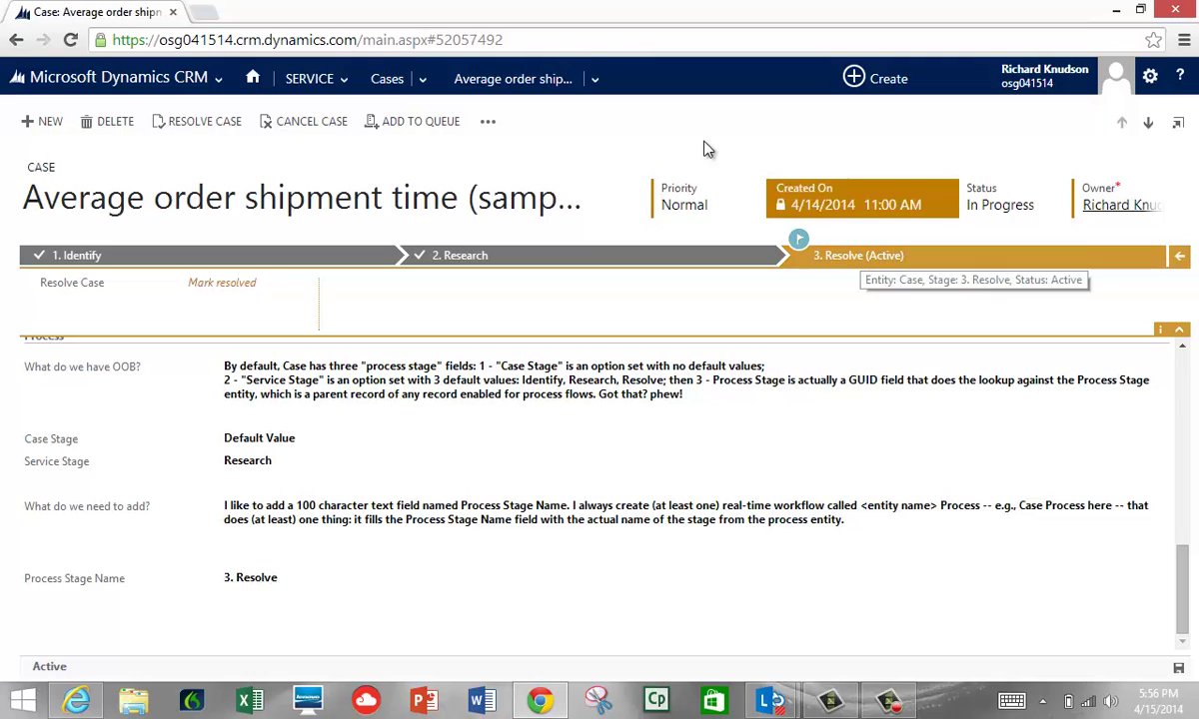
Step: Advance the "Damaged during shipment (sample)" case to 3. Resolve, move it back to 2. Research, and return to the Active Cases list
{"action": "left_click", "coordinate": [382, 82]}
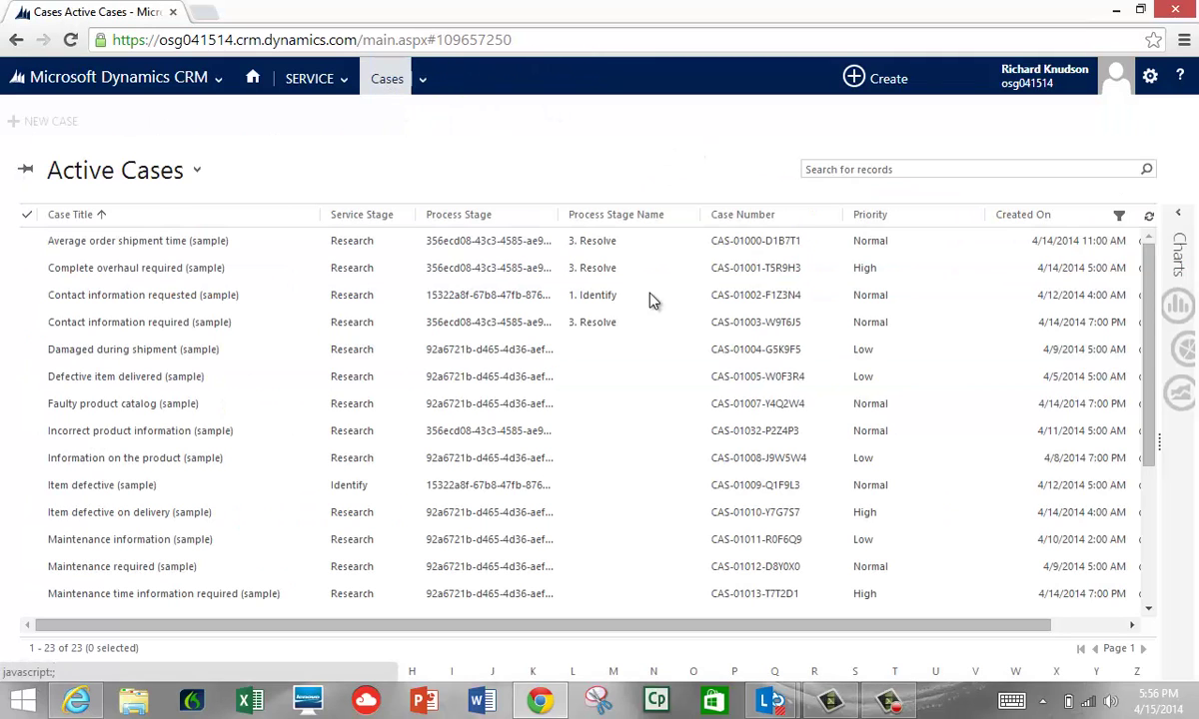
{"action": "left_click", "coordinate": [671, 349]}
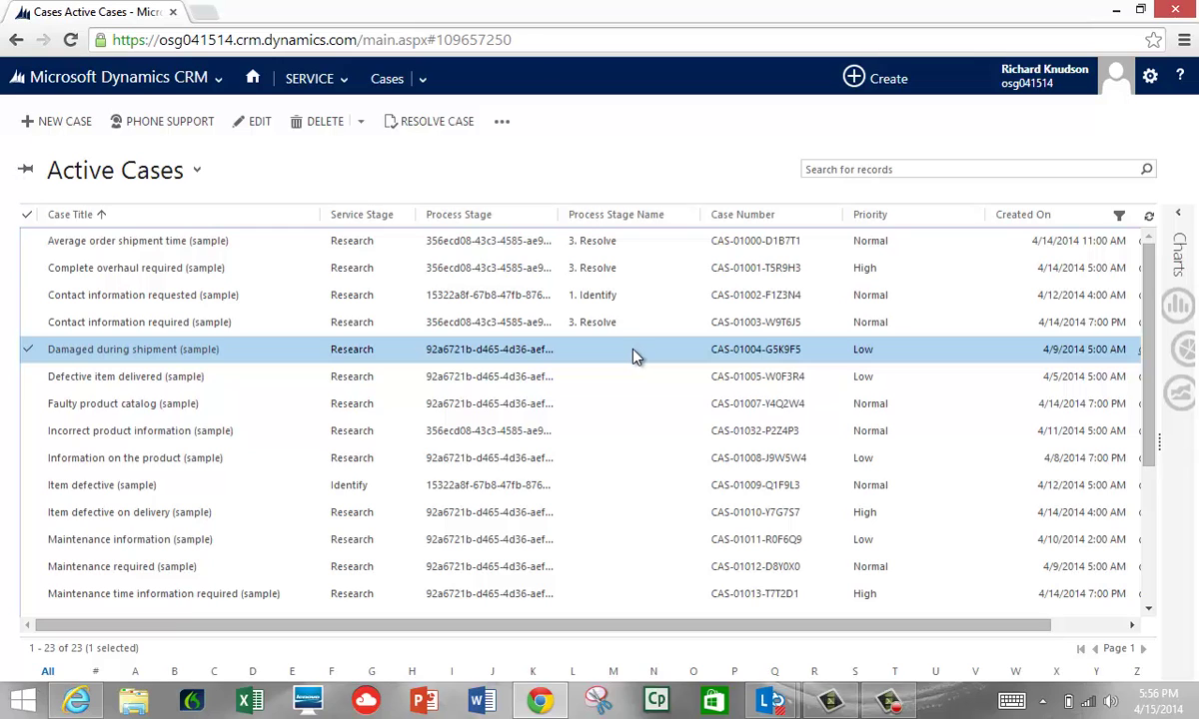
{"action": "double_click", "coordinate": [634, 356]}
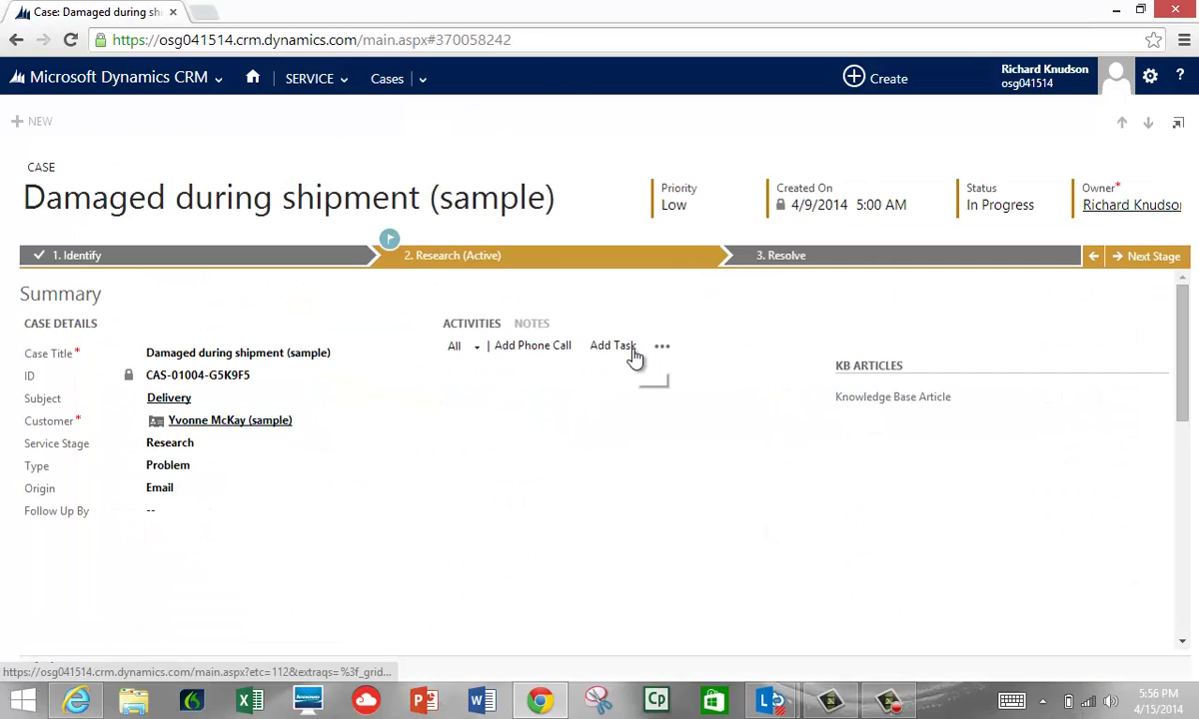
{"action": "left_click", "coordinate": [1159, 262]}
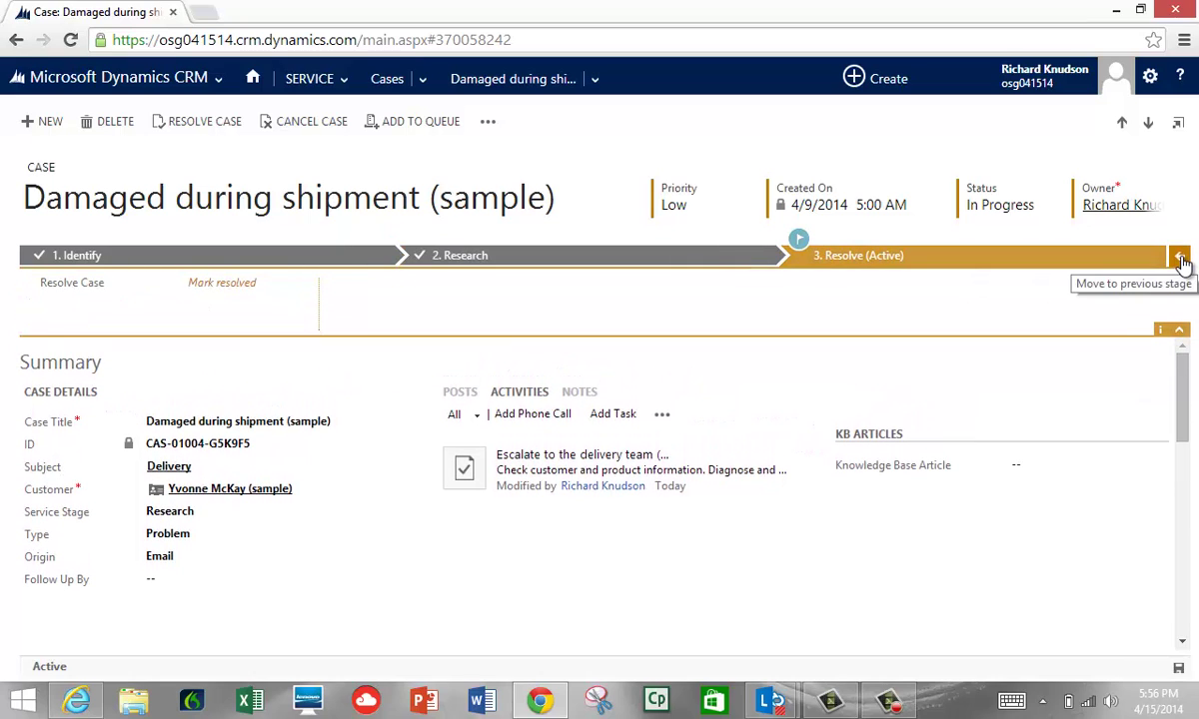
{"action": "left_click", "coordinate": [1180, 262]}
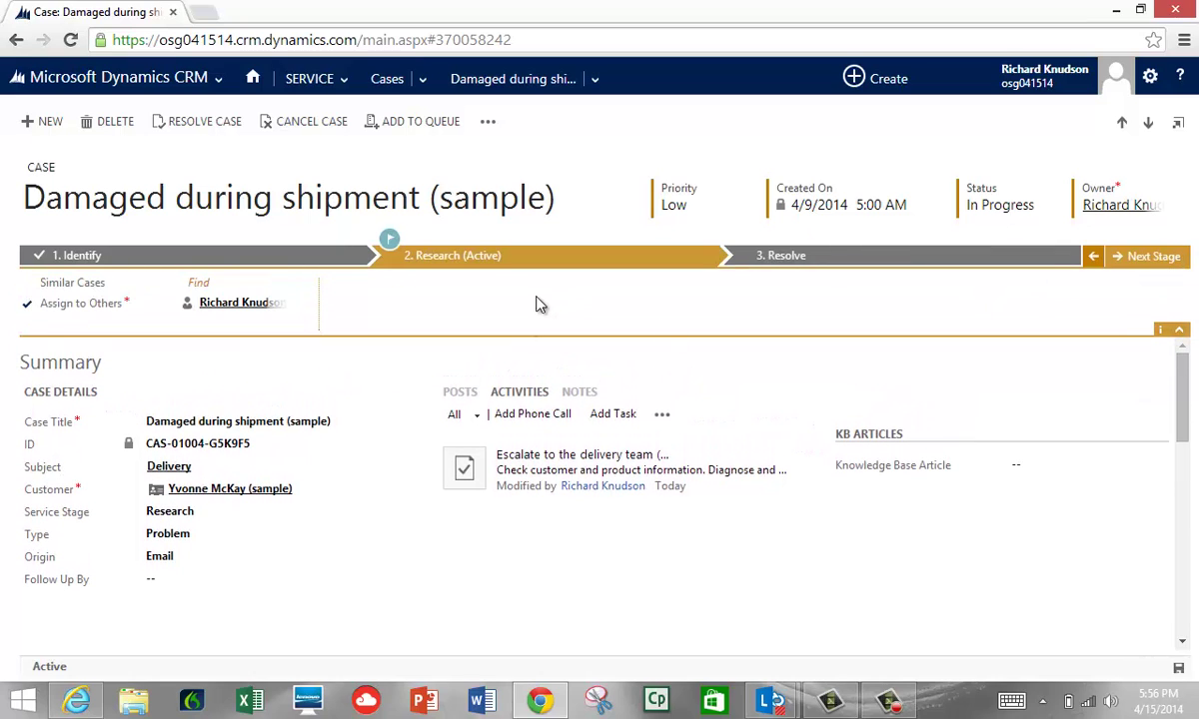
{"action": "scroll", "coordinate": [455, 503], "scroll_direction": "down", "scroll_amount": 10}
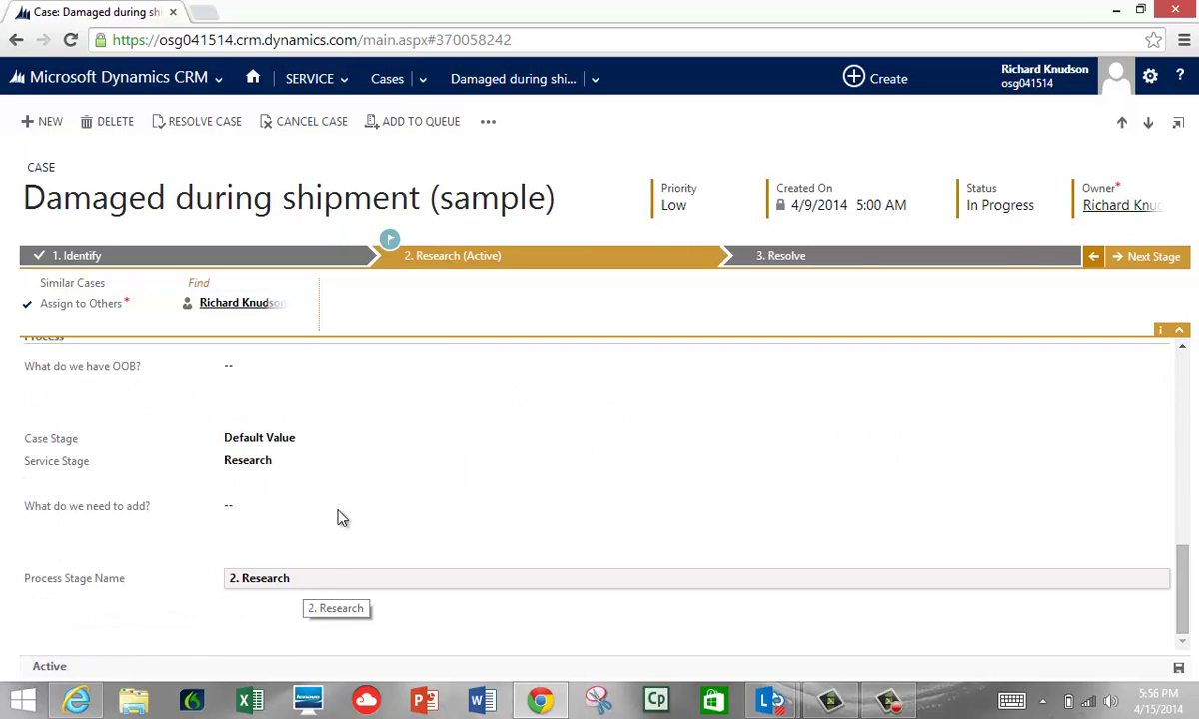
{"action": "left_click", "coordinate": [387, 79]}
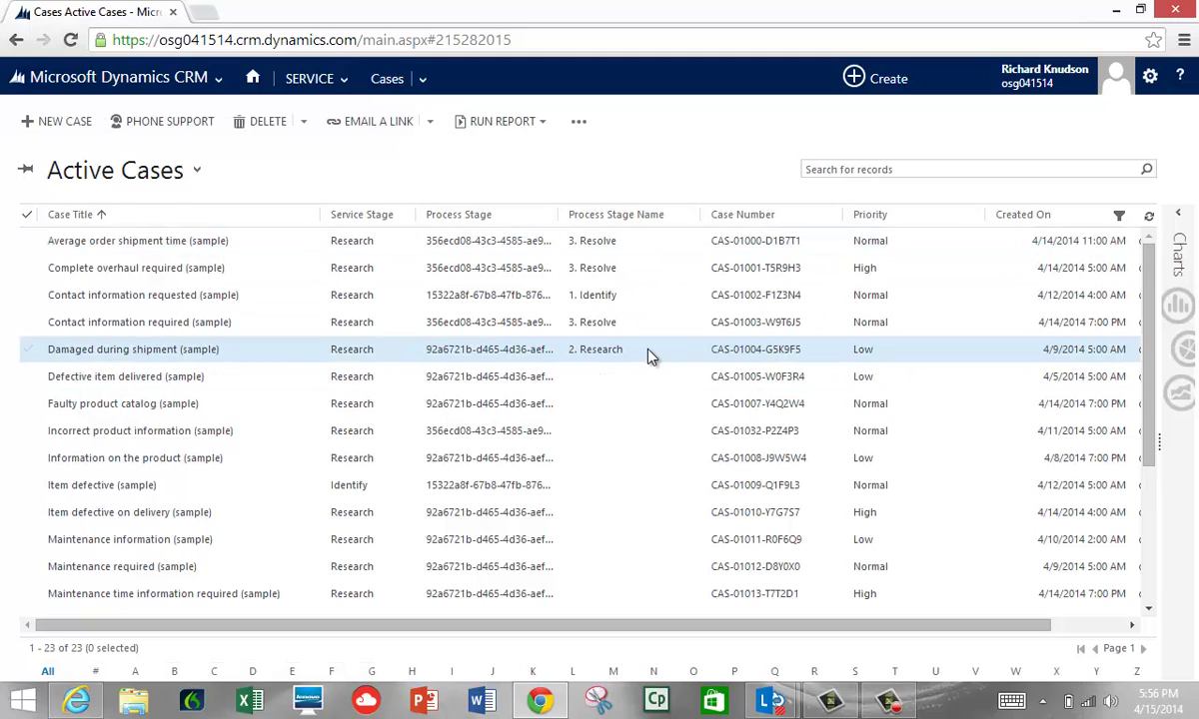
Step: Display the Case Count by Process Stage chart beside the Active Cases list and compare its bars with the listed cases
{"action": "left_click", "coordinate": [1181, 221]}
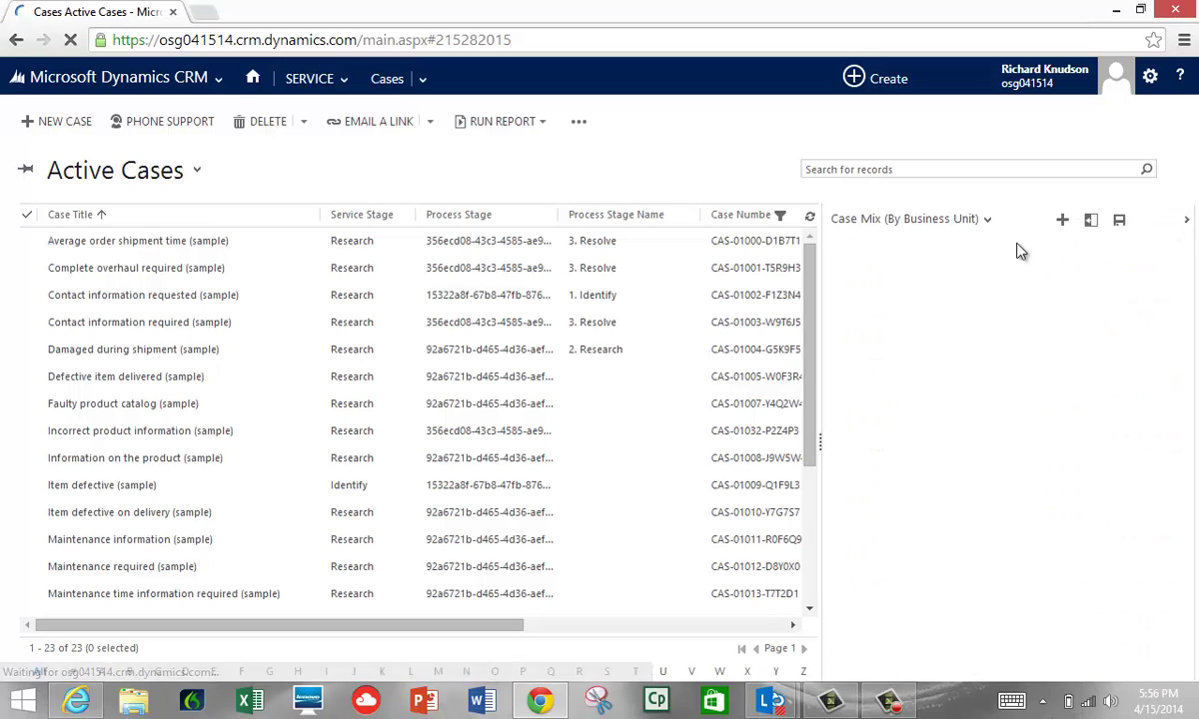
{"action": "left_click", "coordinate": [954, 225]}
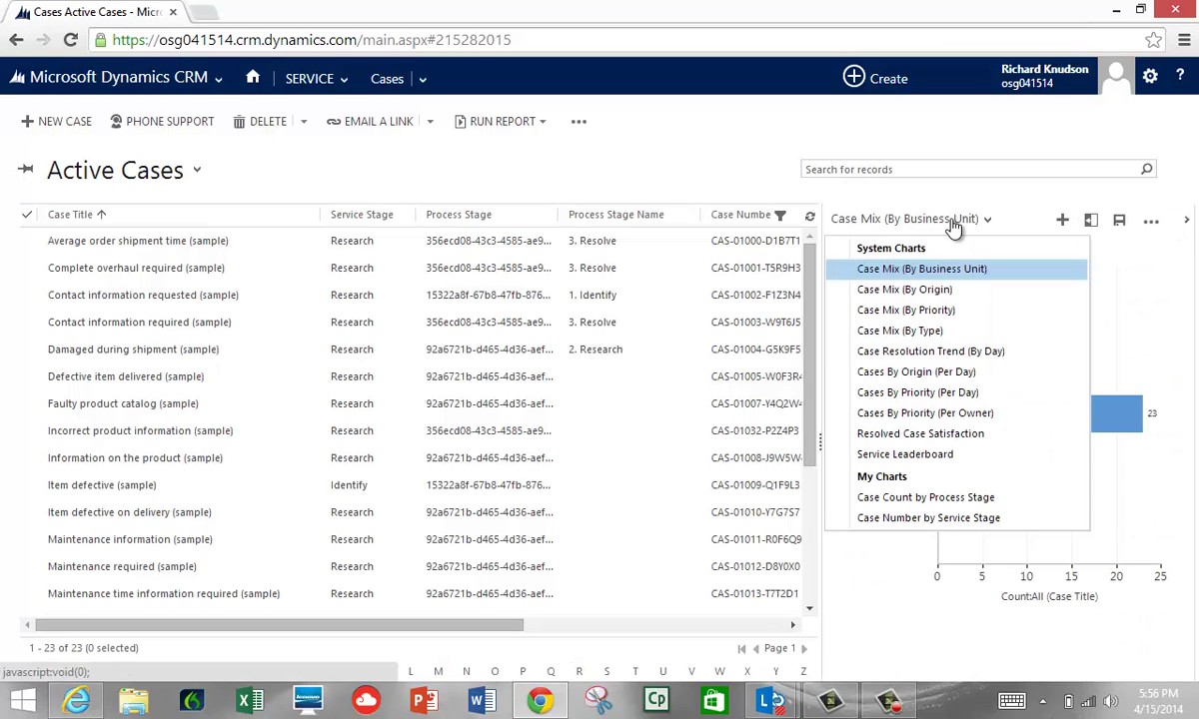
{"action": "left_click", "coordinate": [900, 502]}
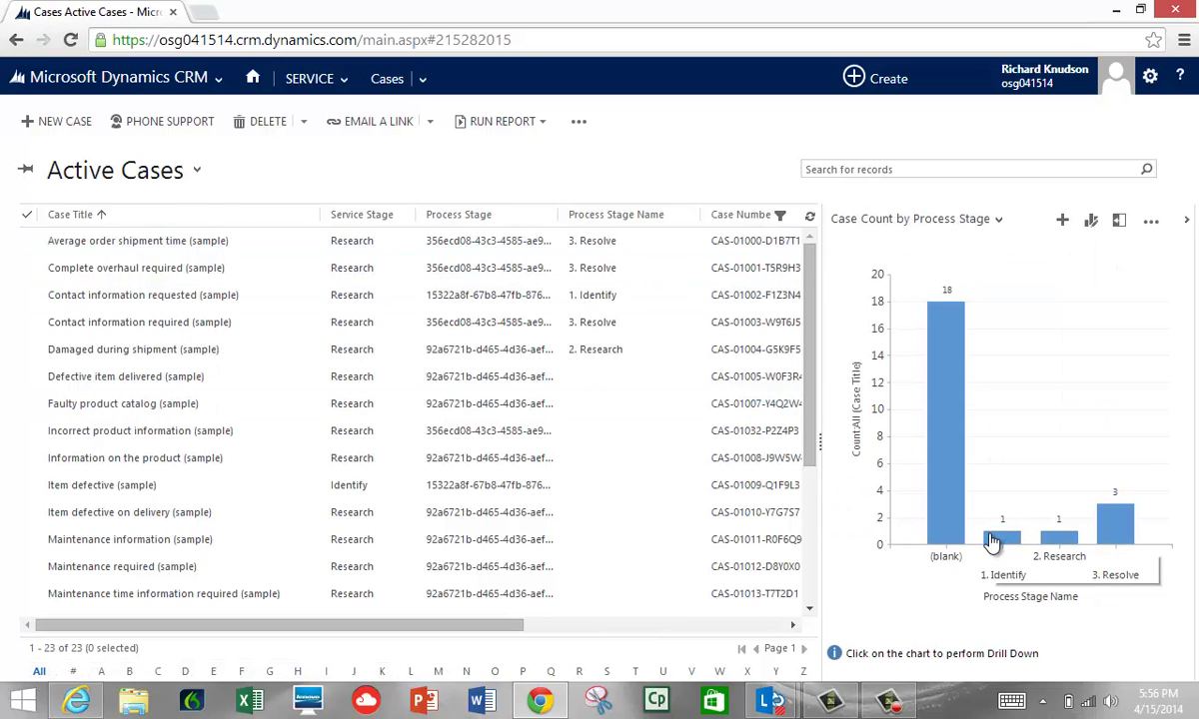
{"action": "mouse_move", "coordinate": [992, 543]}
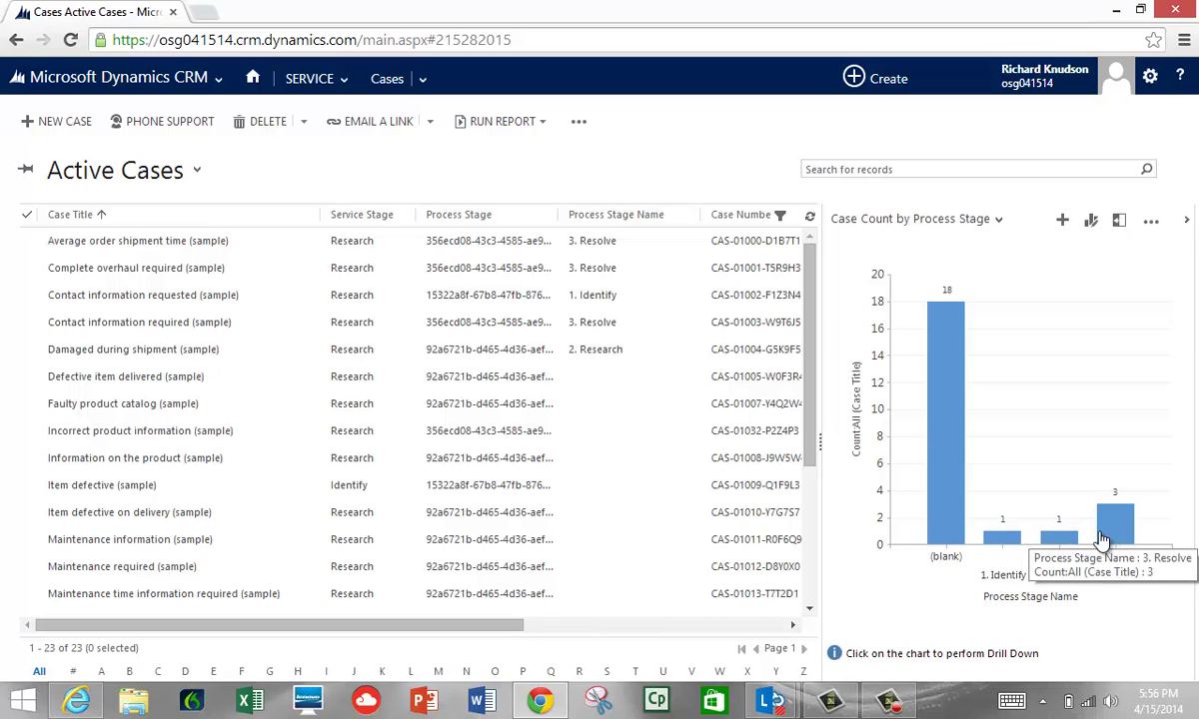
{"action": "mouse_move", "coordinate": [948, 506]}
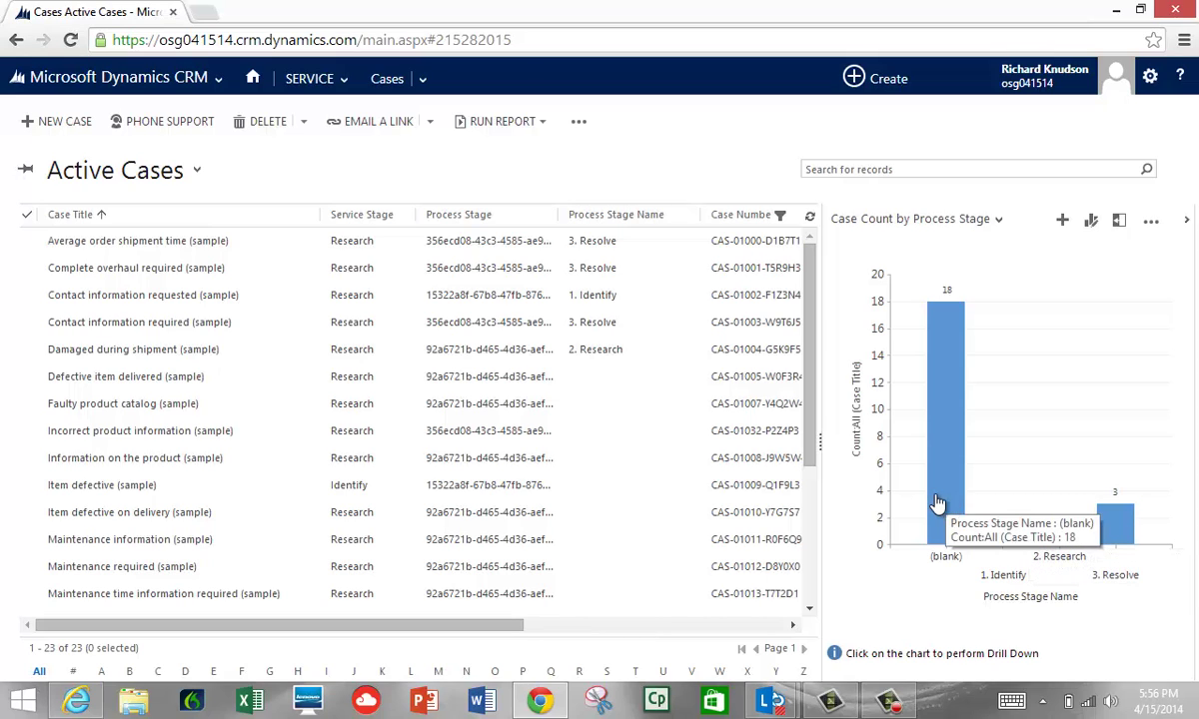
{"action": "scroll", "coordinate": [816, 450], "scroll_direction": "down", "scroll_amount": 5}
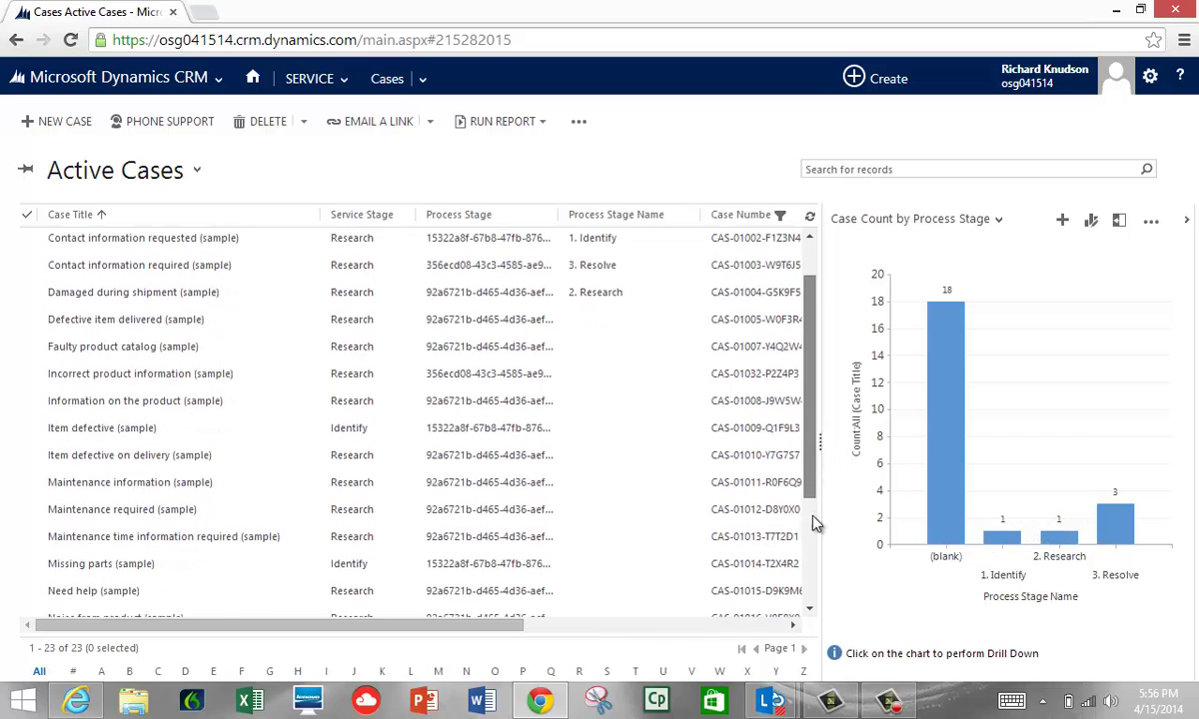
{"action": "scroll", "coordinate": [809, 450], "scroll_direction": "up", "scroll_amount": 5}
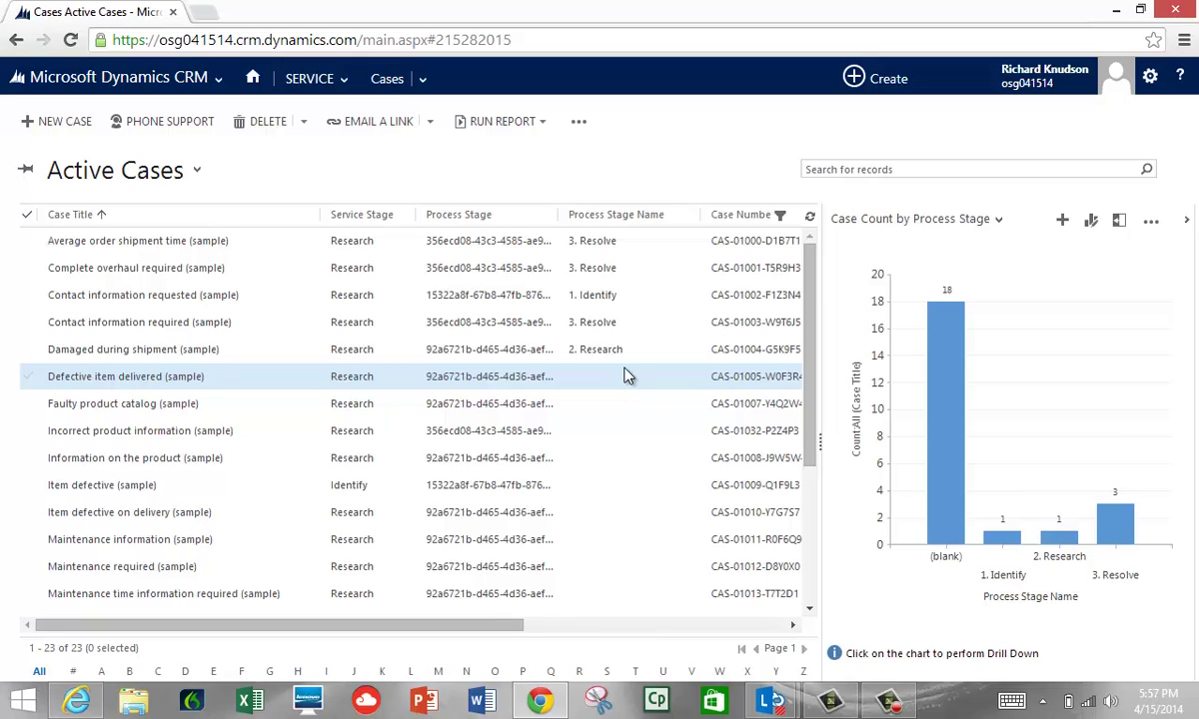
Step: Go to Processes in the Settings area and open the Case Process workflow
{"action": "left_click", "coordinate": [140, 86]}
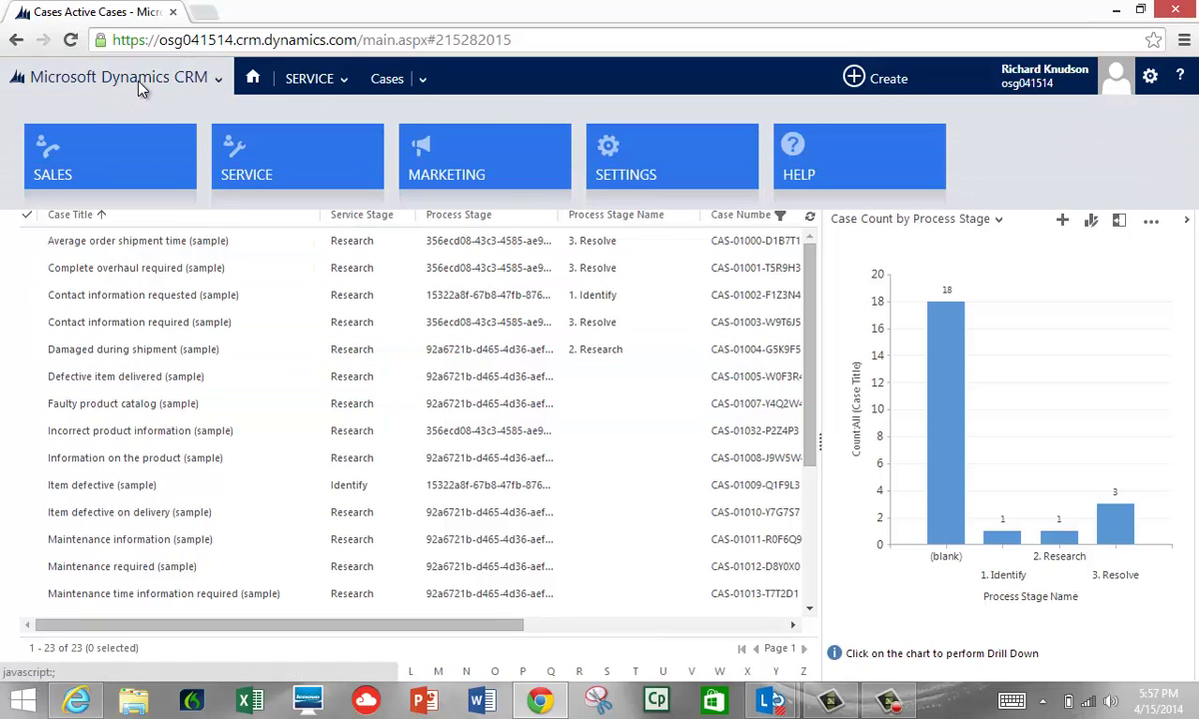
{"action": "left_click", "coordinate": [645, 169]}
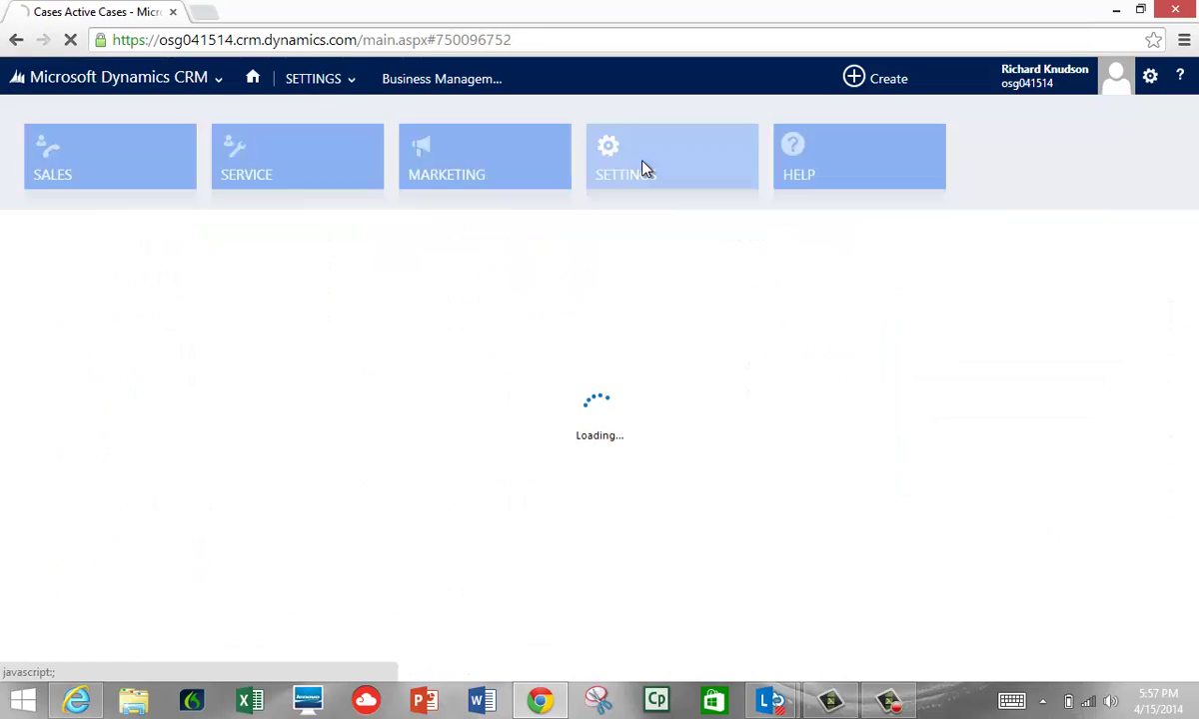
{"action": "left_click", "coordinate": [340, 86]}
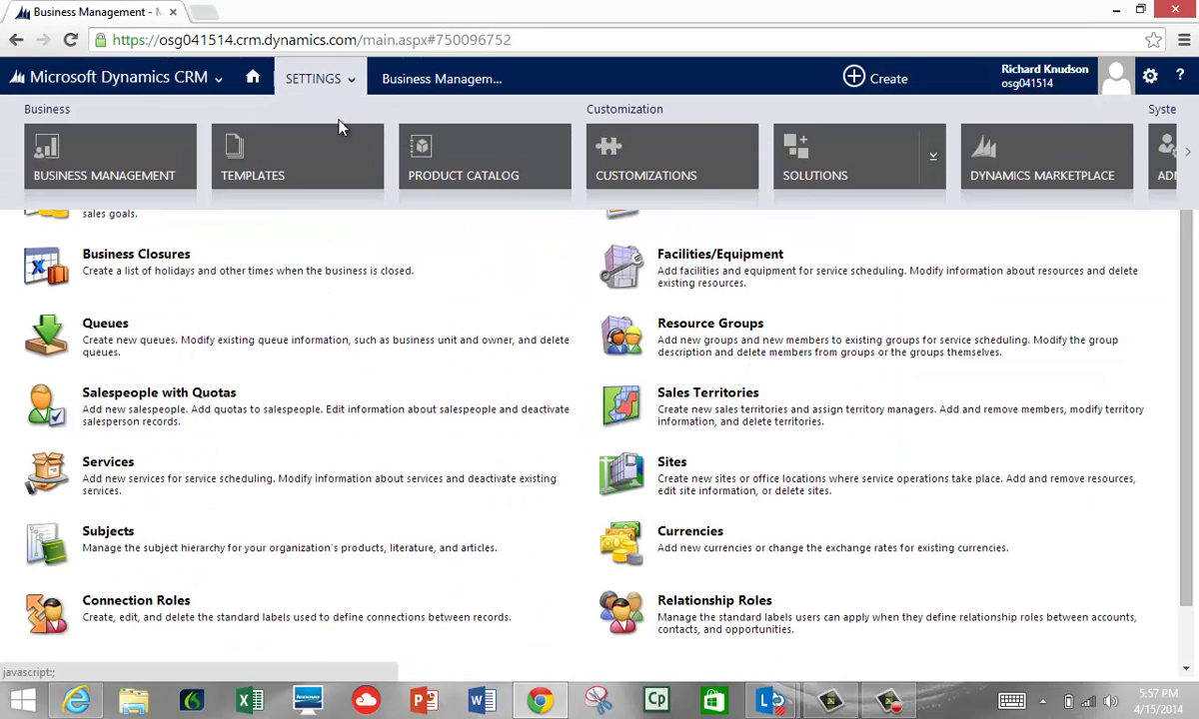
{"action": "scroll", "coordinate": [294, 148], "scroll_direction": "down", "scroll_amount": 10}
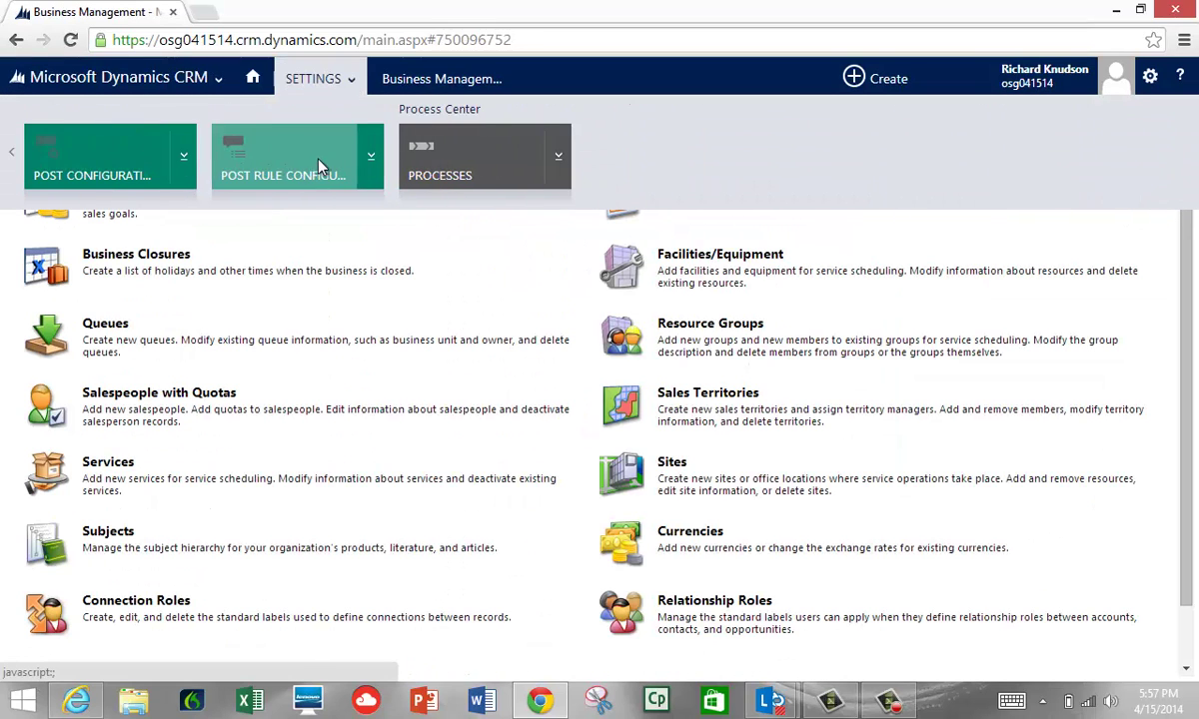
{"action": "left_click", "coordinate": [455, 157]}
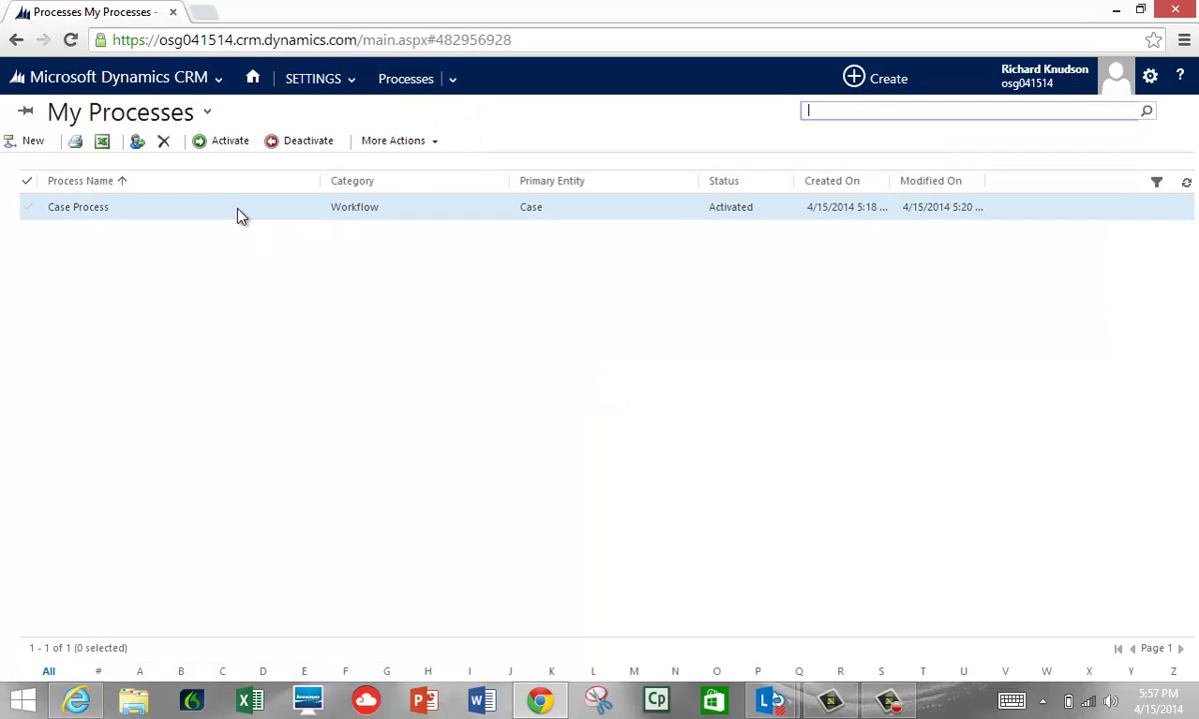
{"action": "left_click", "coordinate": [241, 213]}
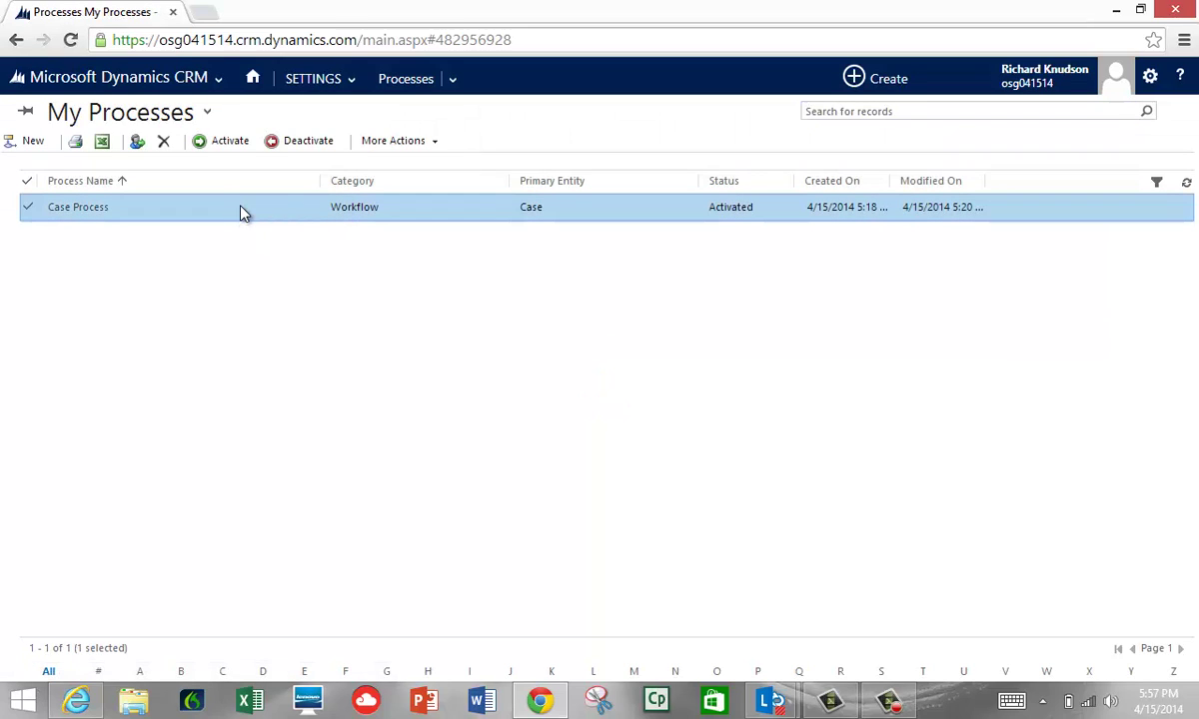
{"action": "double_click", "coordinate": [241, 213]}
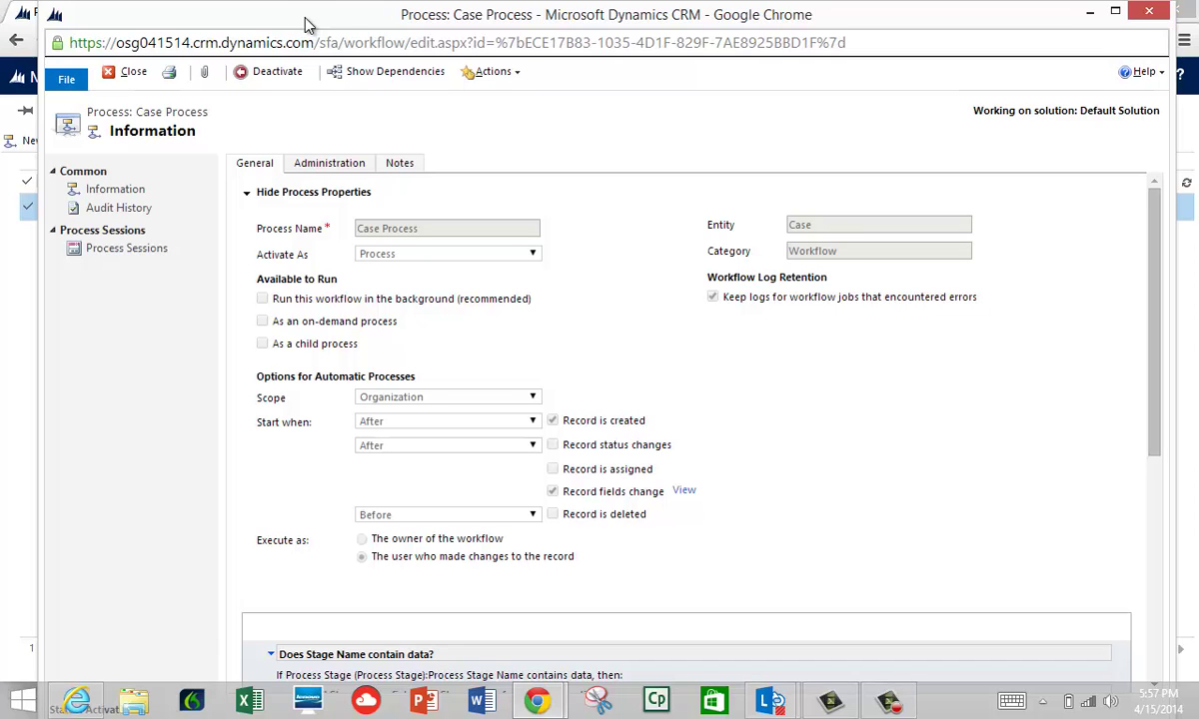
Step: Deactivate the Case Process workflow and confirm the deactivation so its properties can be edited
{"action": "left_click_drag", "start_coordinate": [301, 28], "coordinate": [291, 35]}
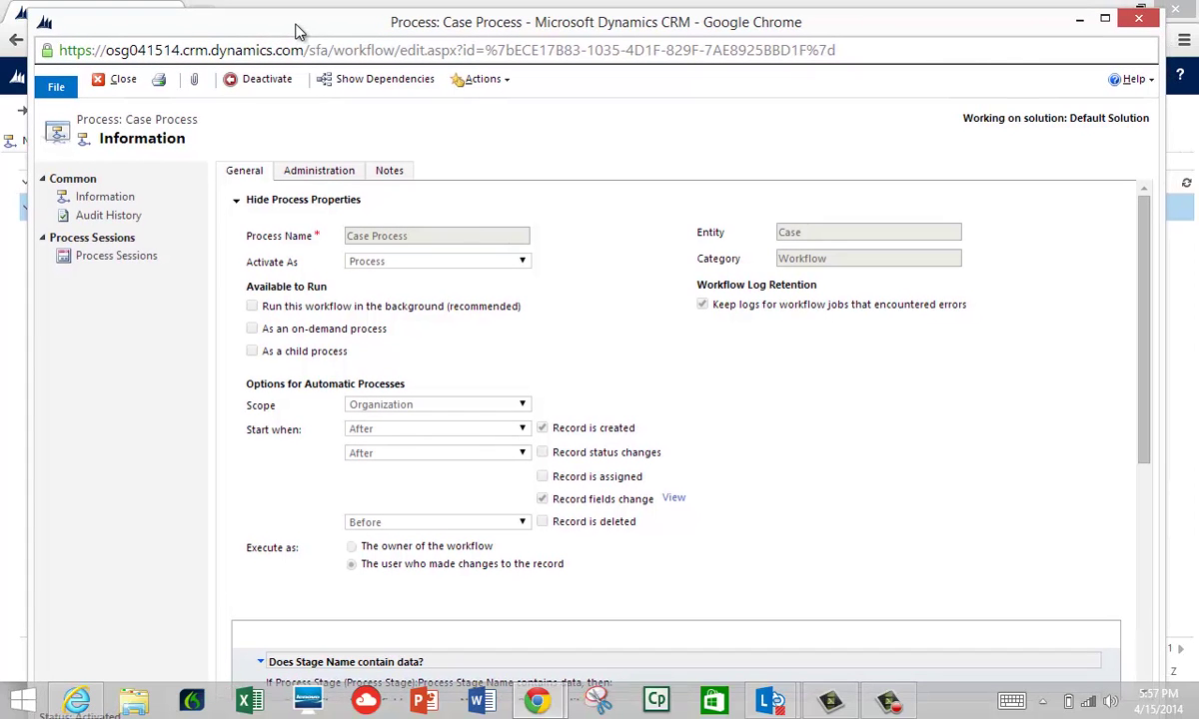
{"action": "left_click", "coordinate": [265, 79]}
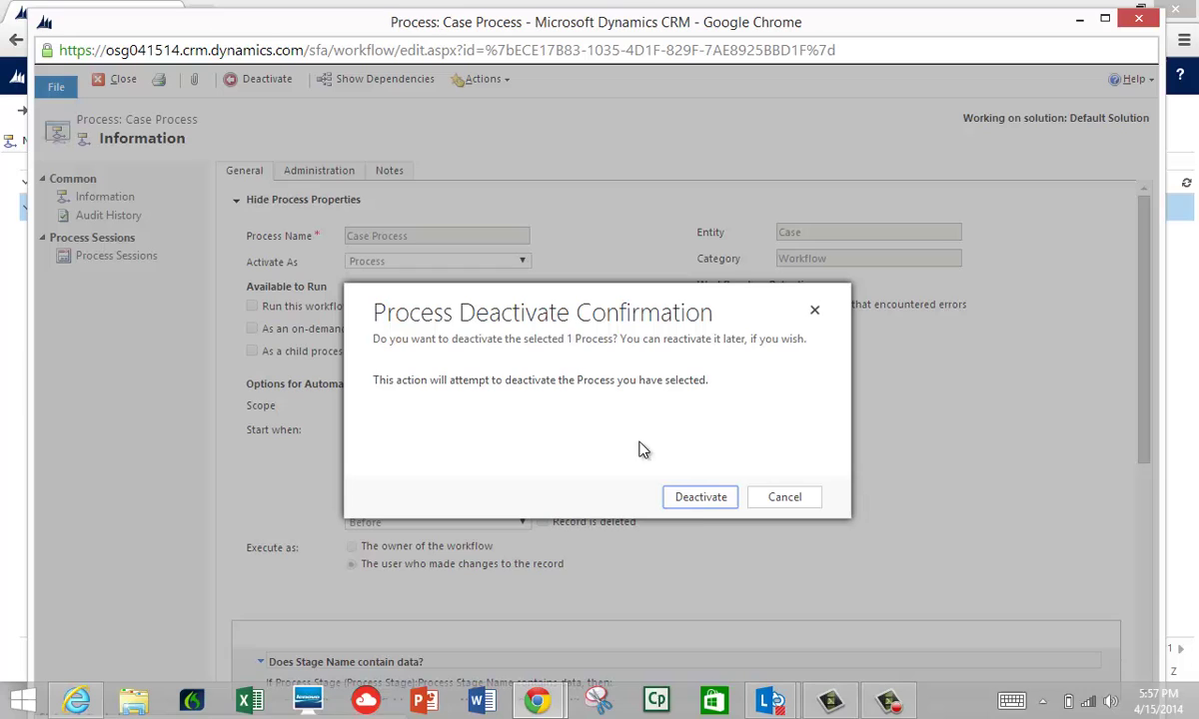
{"action": "left_click", "coordinate": [700, 498]}
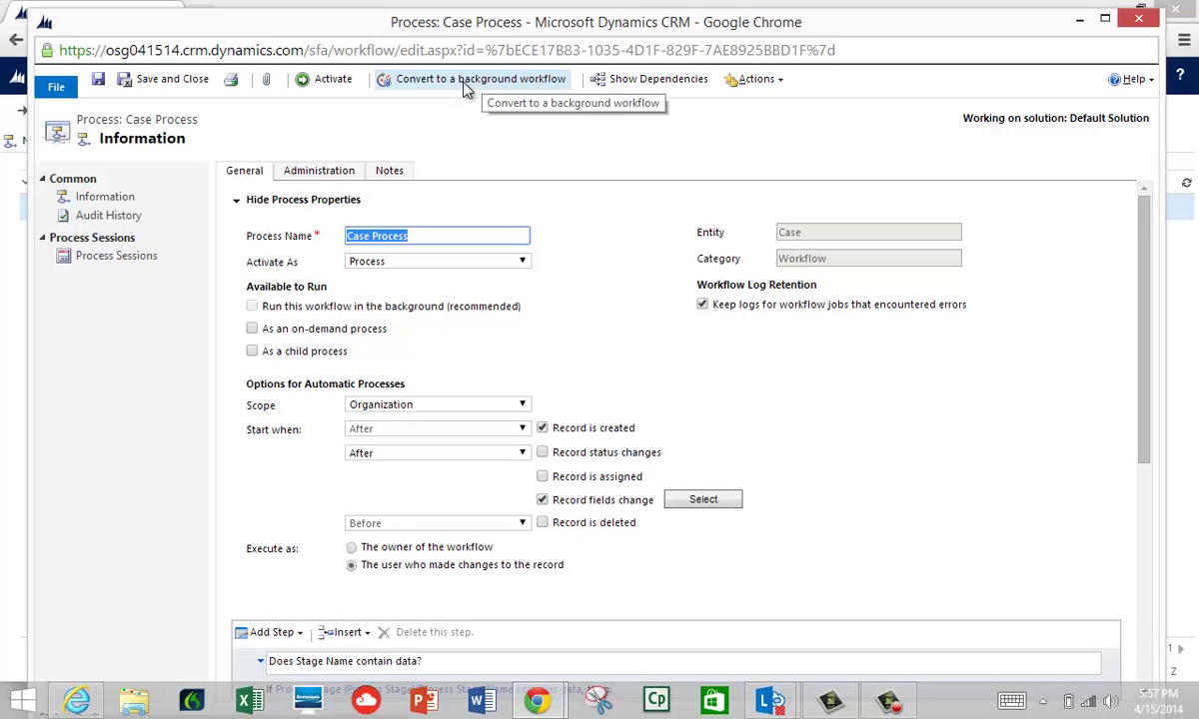
{"action": "left_click", "coordinate": [533, 160]}
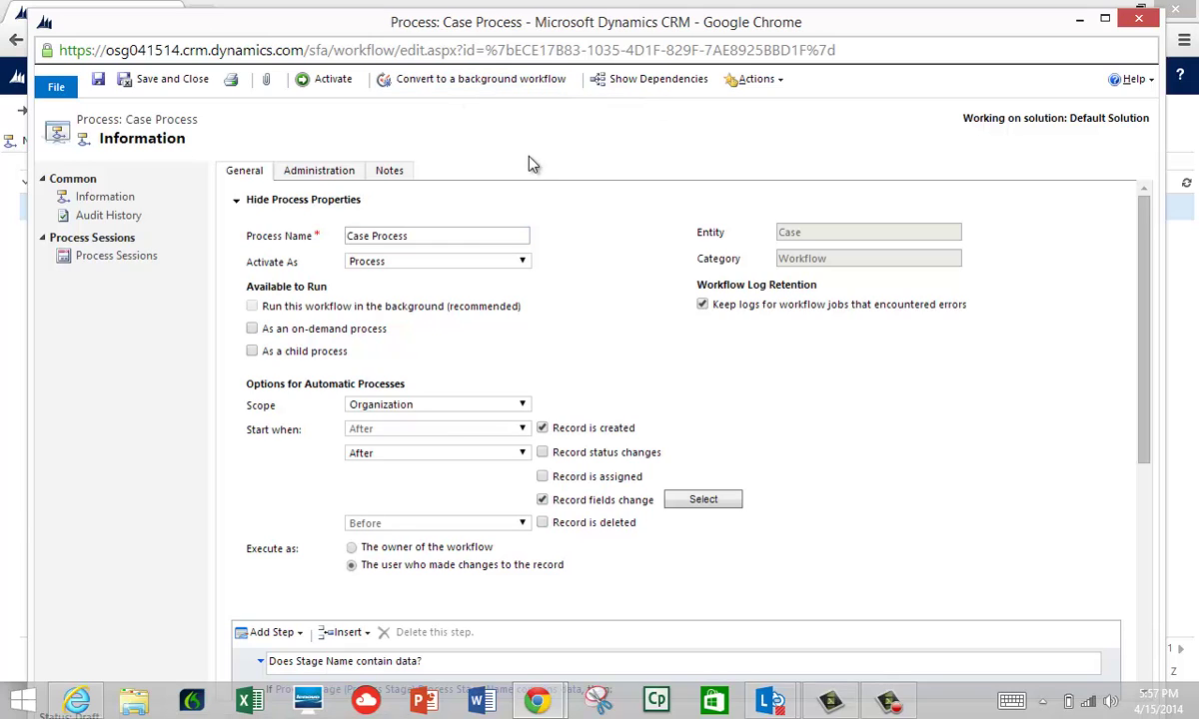
{"action": "left_click", "coordinate": [454, 230]}
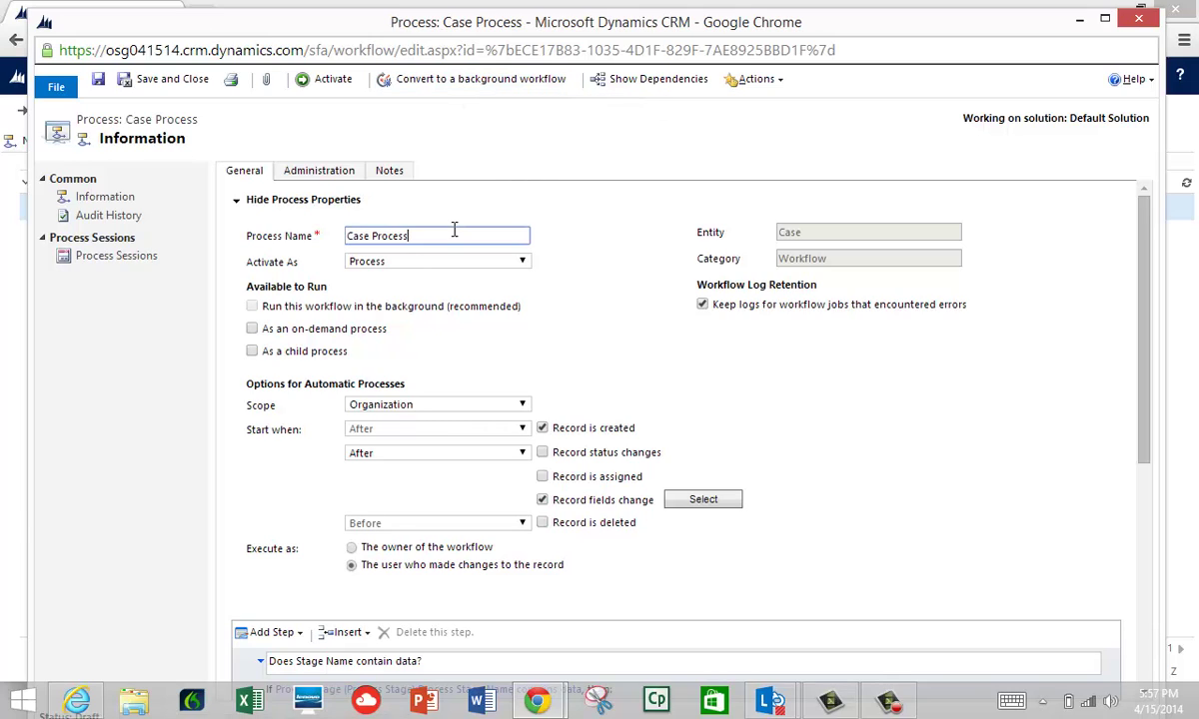
{"action": "left_click_drag", "start_coordinate": [430, 230], "coordinate": [315, 238]}
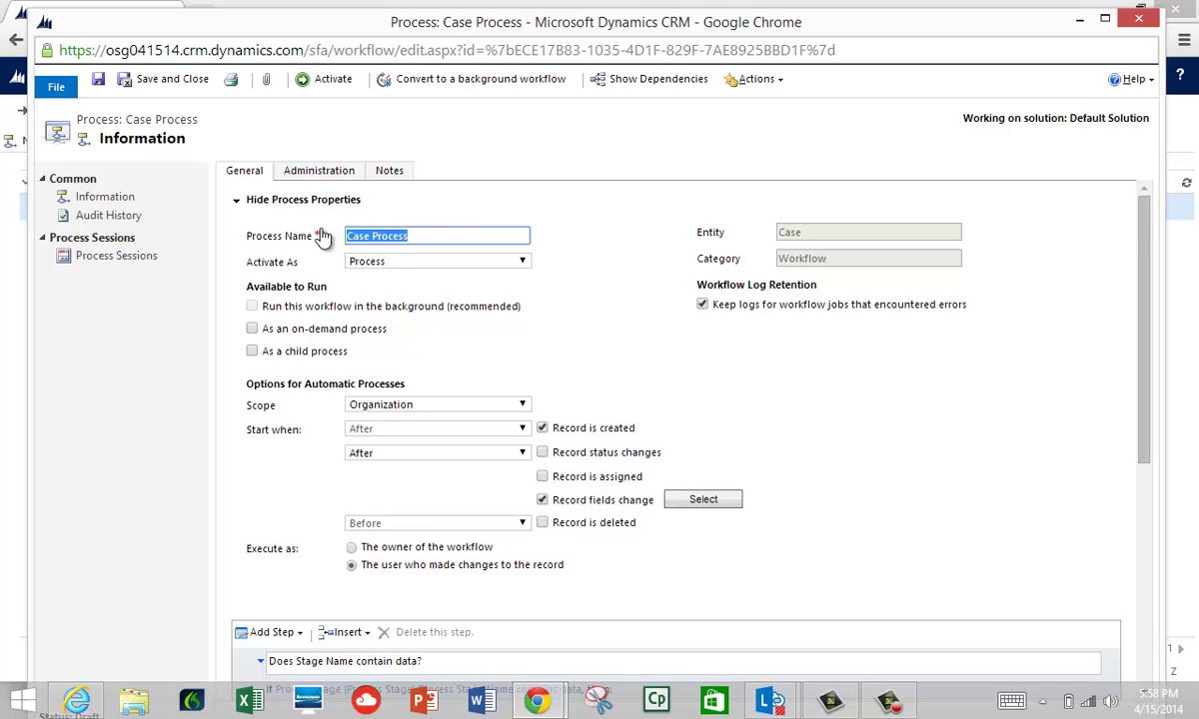
{"action": "left_click", "coordinate": [422, 235]}
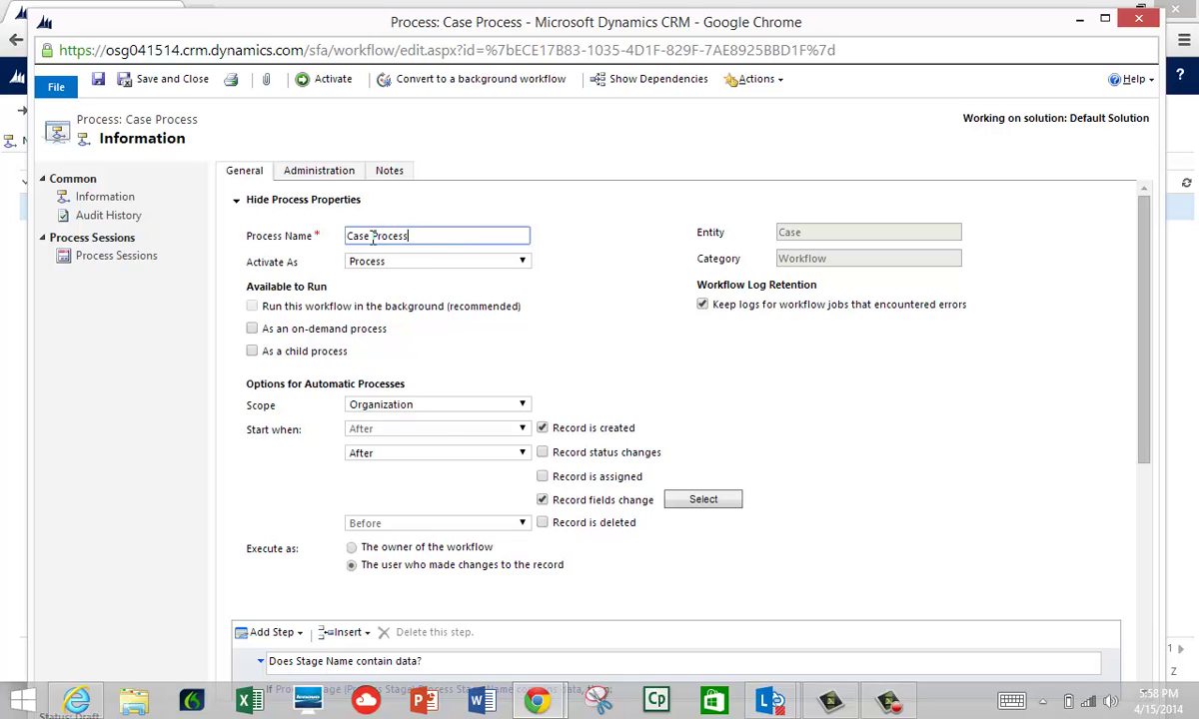
{"action": "left_click_drag", "start_coordinate": [347, 240], "coordinate": [433, 238]}
{"action": "left_click", "coordinate": [433, 237]}
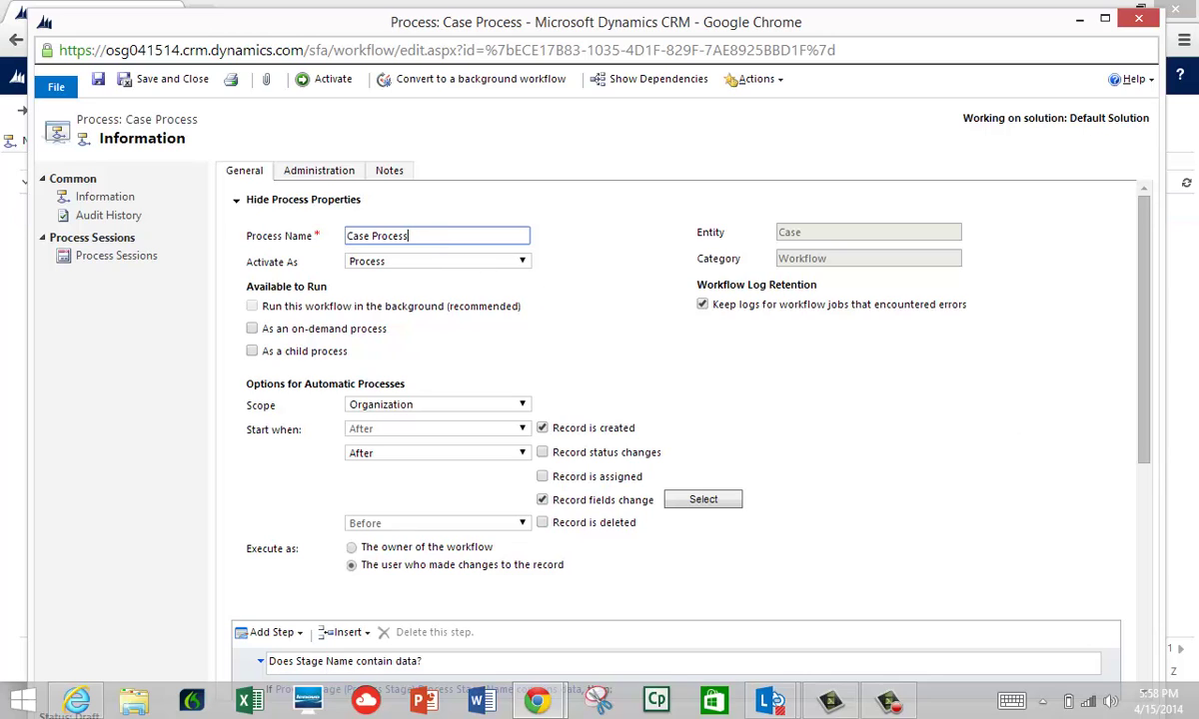
Step: Check that Process Stage is selected among the fields monitored for record changes, and accept the field selection
{"action": "left_click_drag", "start_coordinate": [1145, 463], "coordinate": [1127, 527]}
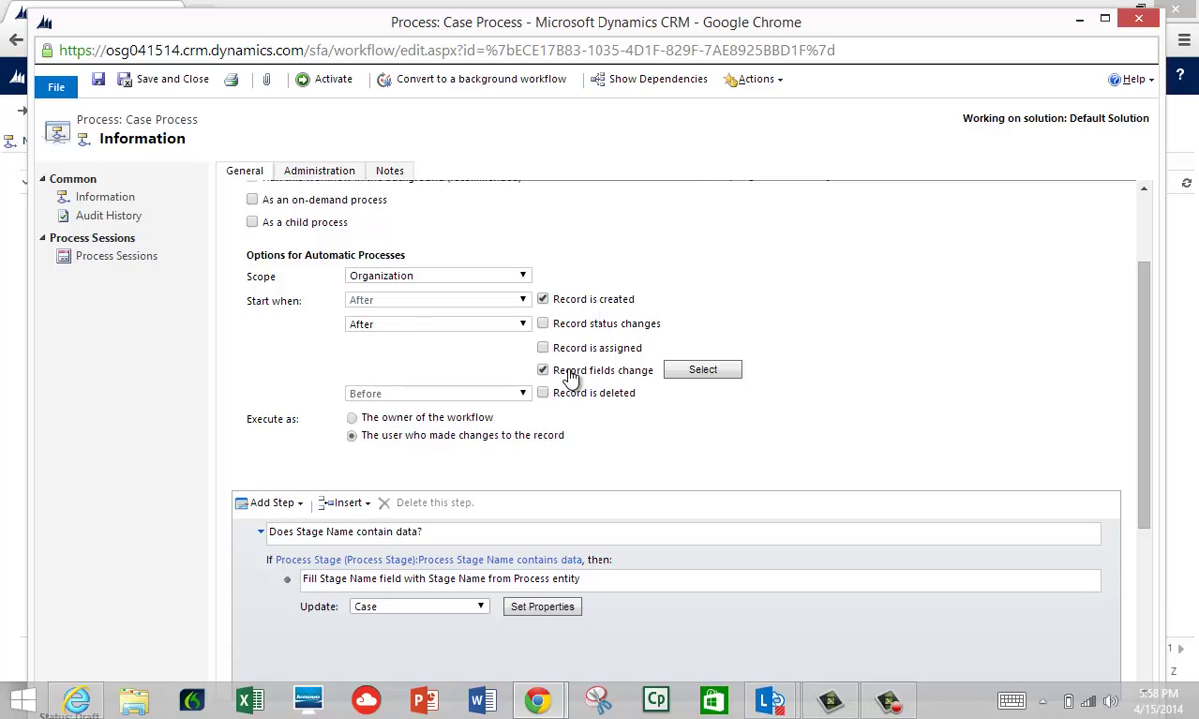
{"action": "left_click", "coordinate": [697, 375]}
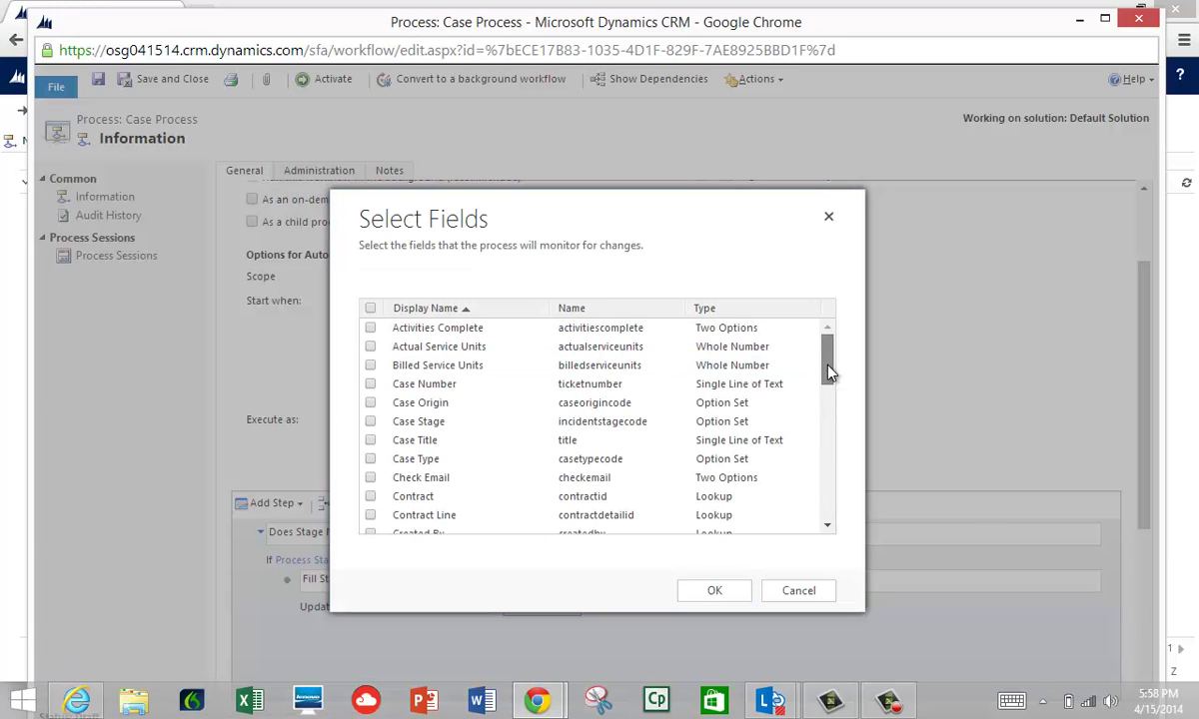
{"action": "left_click_drag", "start_coordinate": [830, 372], "coordinate": [825, 485]}
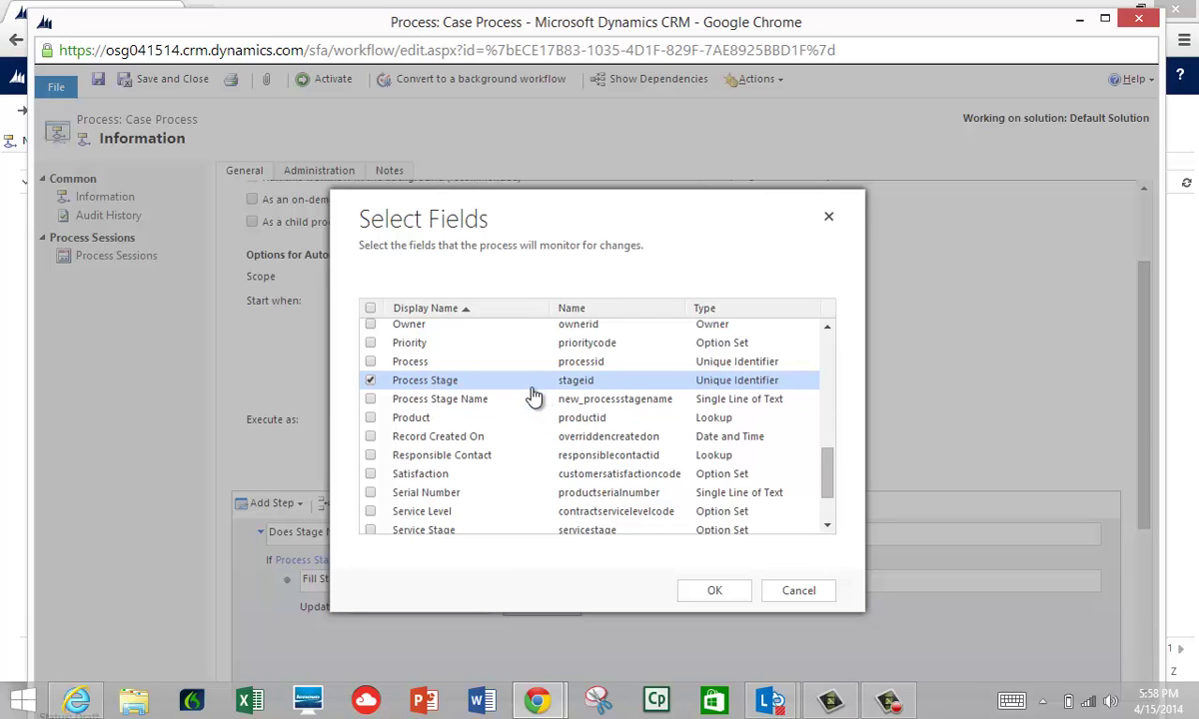
{"action": "left_click", "coordinate": [715, 591]}
Step: Examine the "Does Stage Name contain data?" condition and the case update step beneath it
{"action": "scroll", "coordinate": [644, 458], "scroll_direction": "down", "scroll_amount": 3}
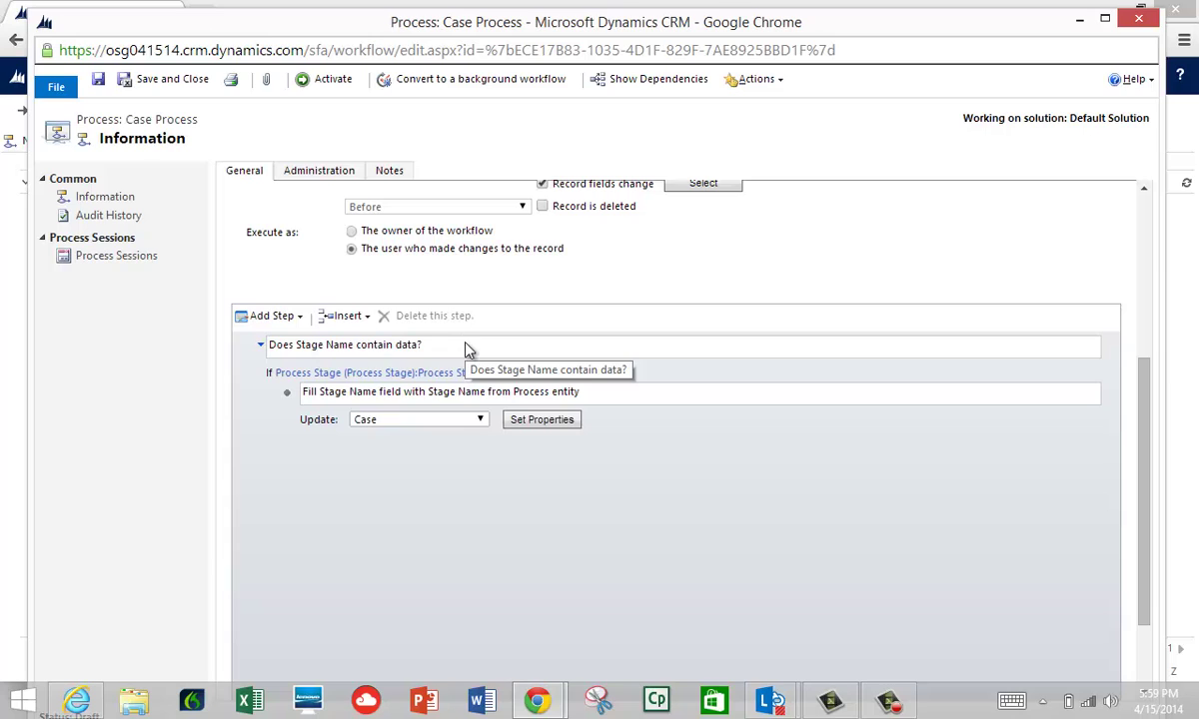
{"action": "left_click", "coordinate": [466, 344]}
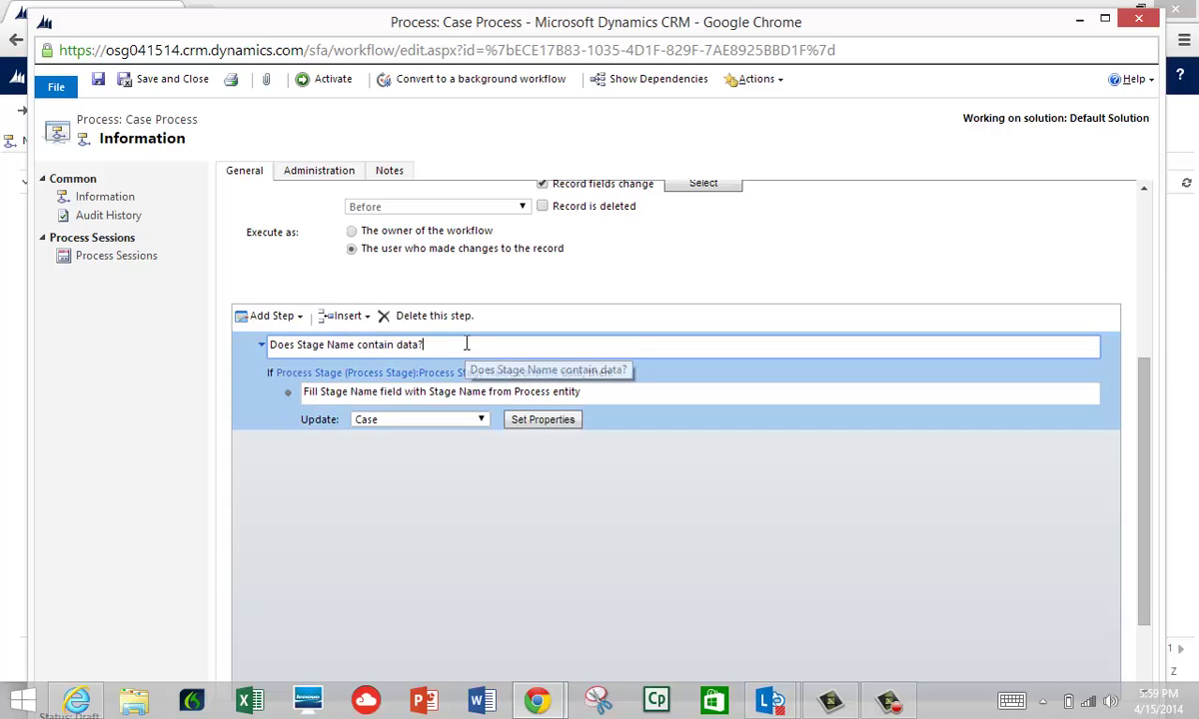
{"action": "left_click", "coordinate": [497, 391]}
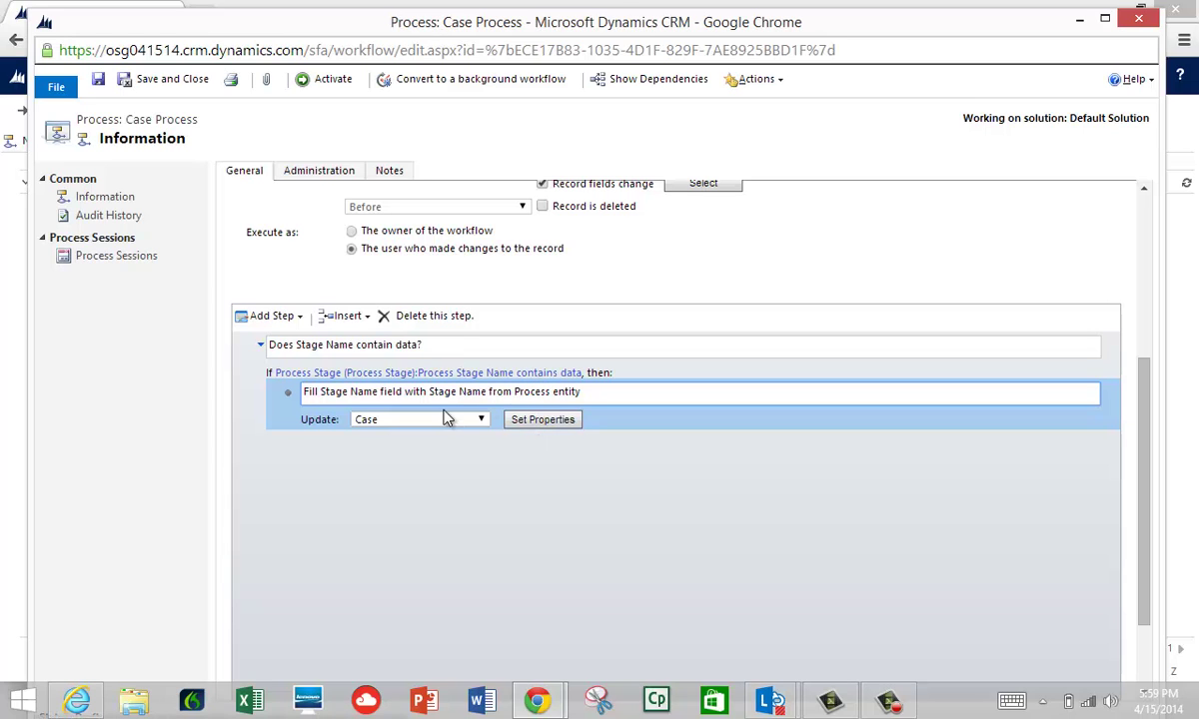
Step: Open the properties of the case update step and clear the Process Stage Name value
{"action": "left_click", "coordinate": [540, 419]}
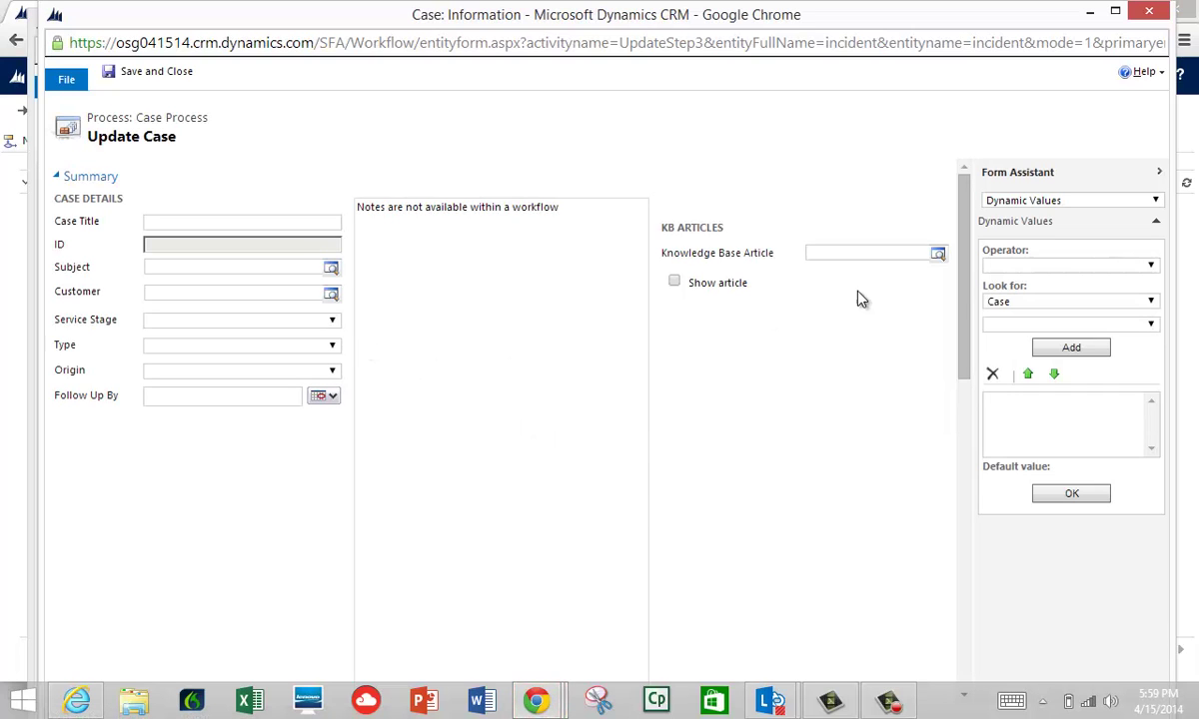
{"action": "left_click_drag", "start_coordinate": [965, 302], "coordinate": [953, 549]}
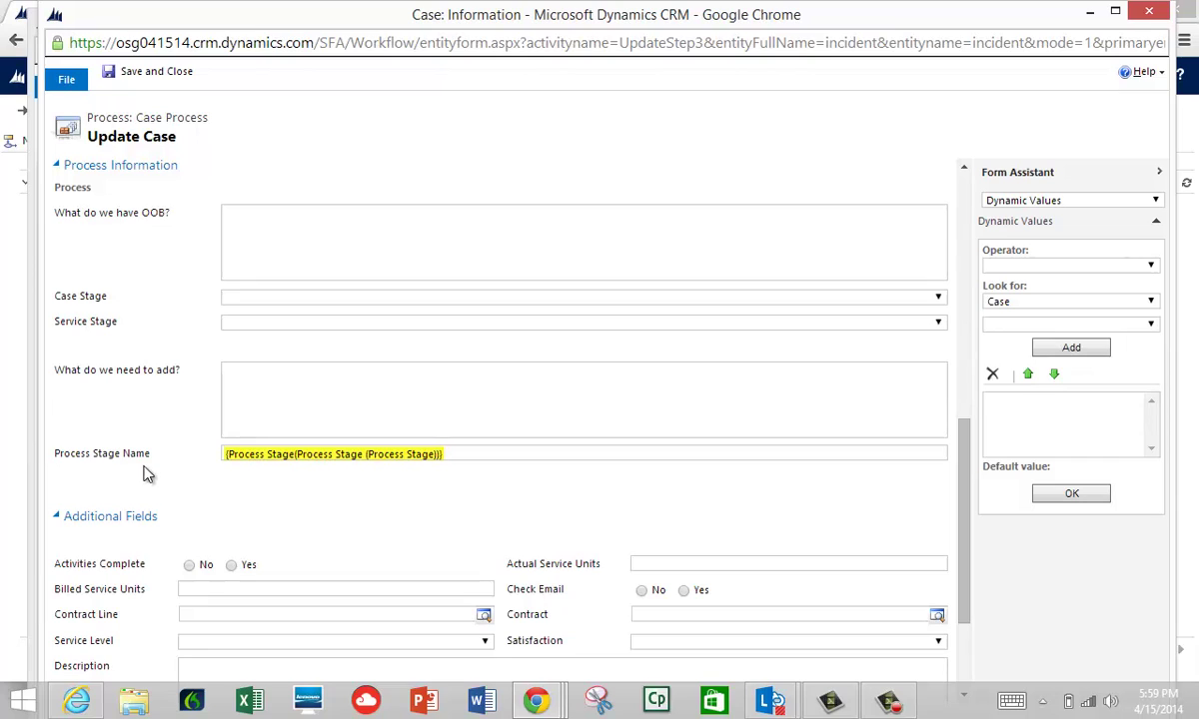
{"action": "left_click", "coordinate": [383, 457]}
{"action": "key", "text": "BackSpace"}
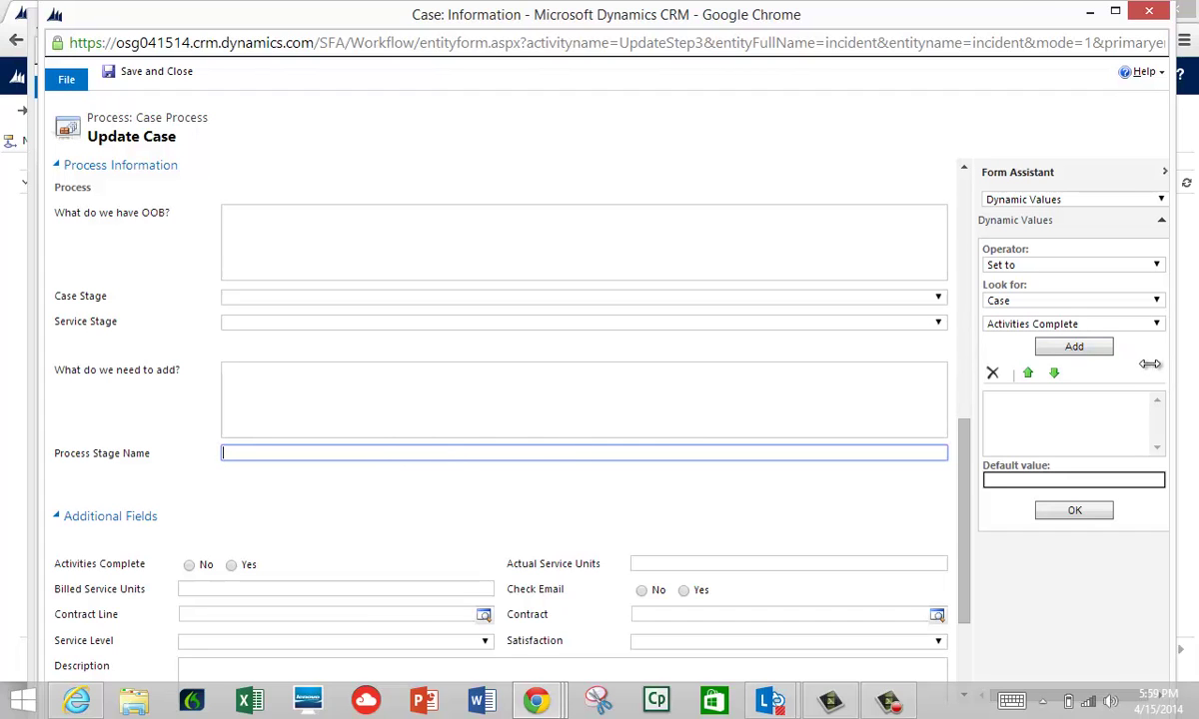
Step: Choose the Process Stage attribute of the related Process Stage (Process Stage) entity as the dynamic value for Process Stage Name
{"action": "left_click_drag", "start_coordinate": [1171, 370], "coordinate": [1004, 370]}
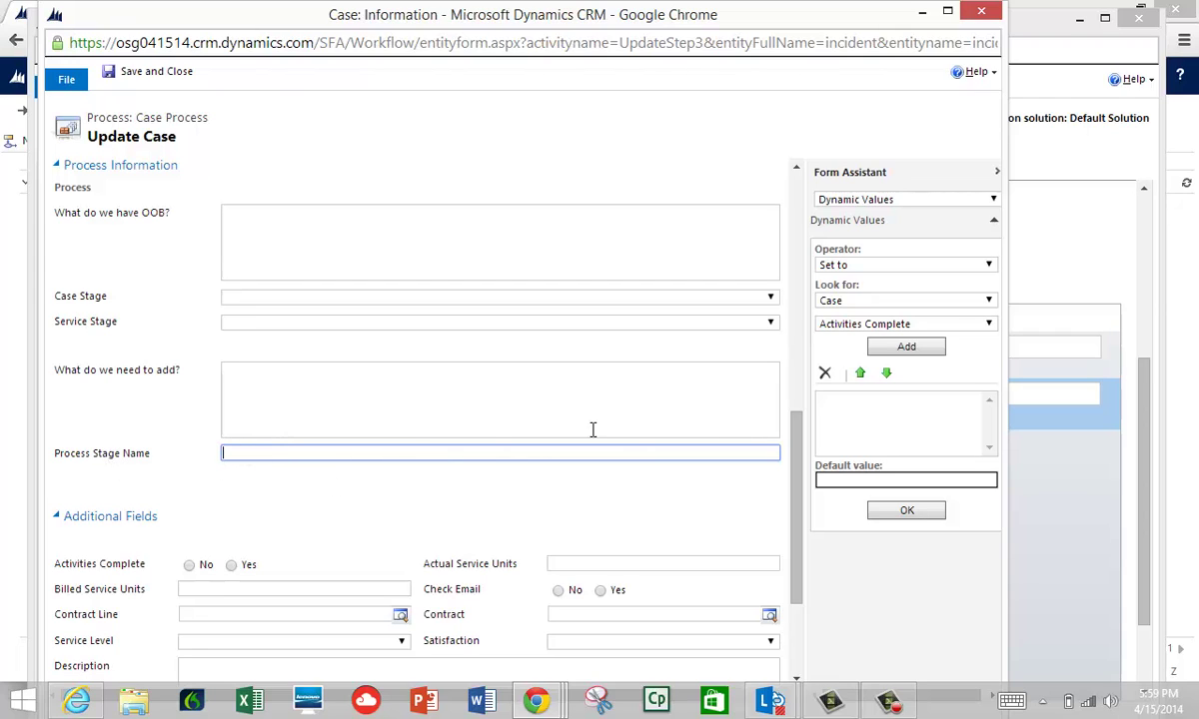
{"action": "left_click", "coordinate": [821, 301]}
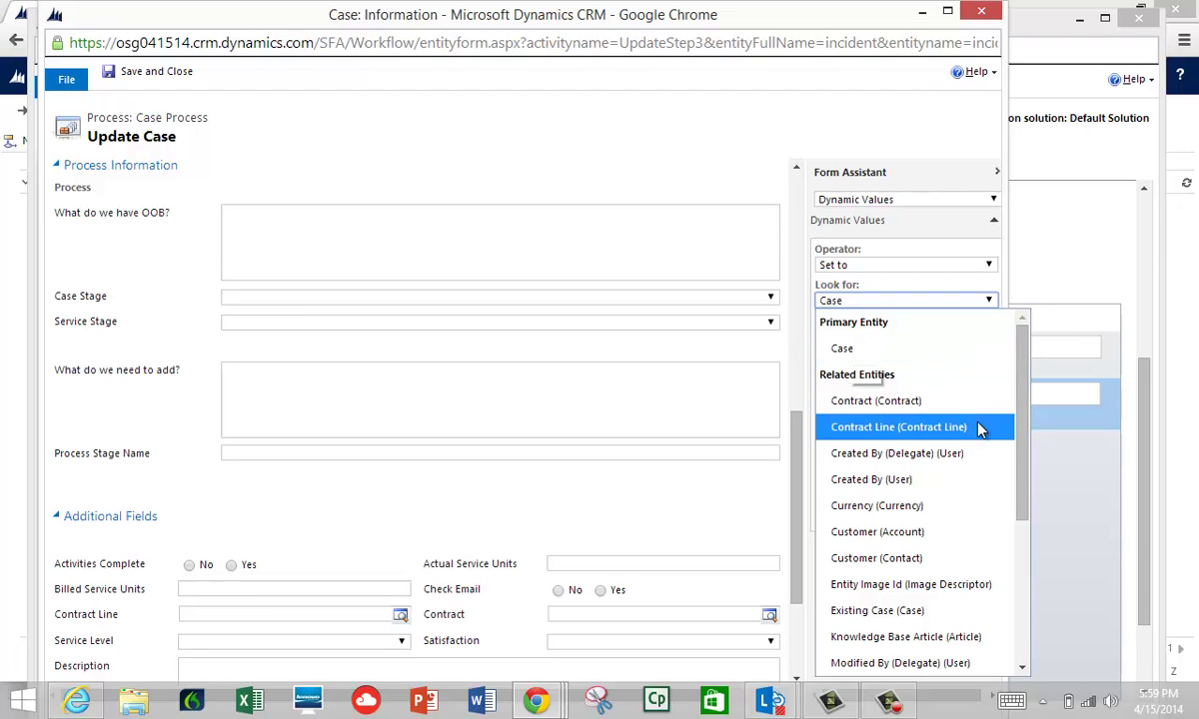
{"action": "left_click_drag", "start_coordinate": [1026, 484], "coordinate": [1006, 631]}
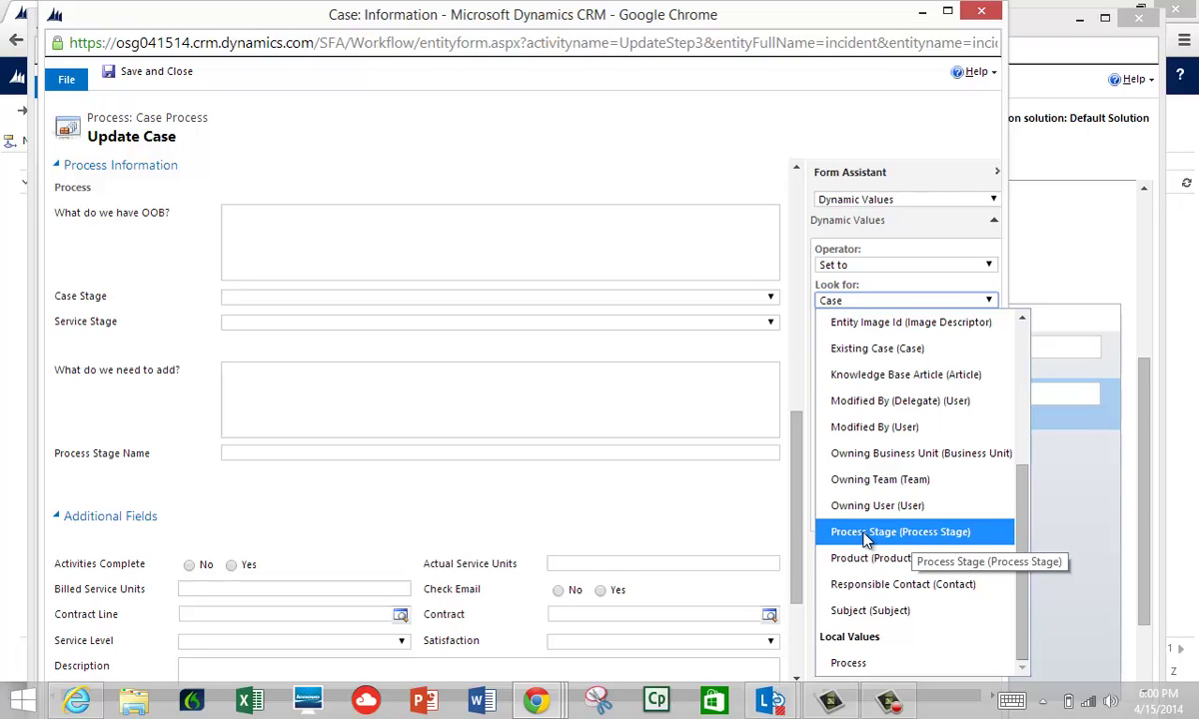
{"action": "left_click", "coordinate": [865, 535]}
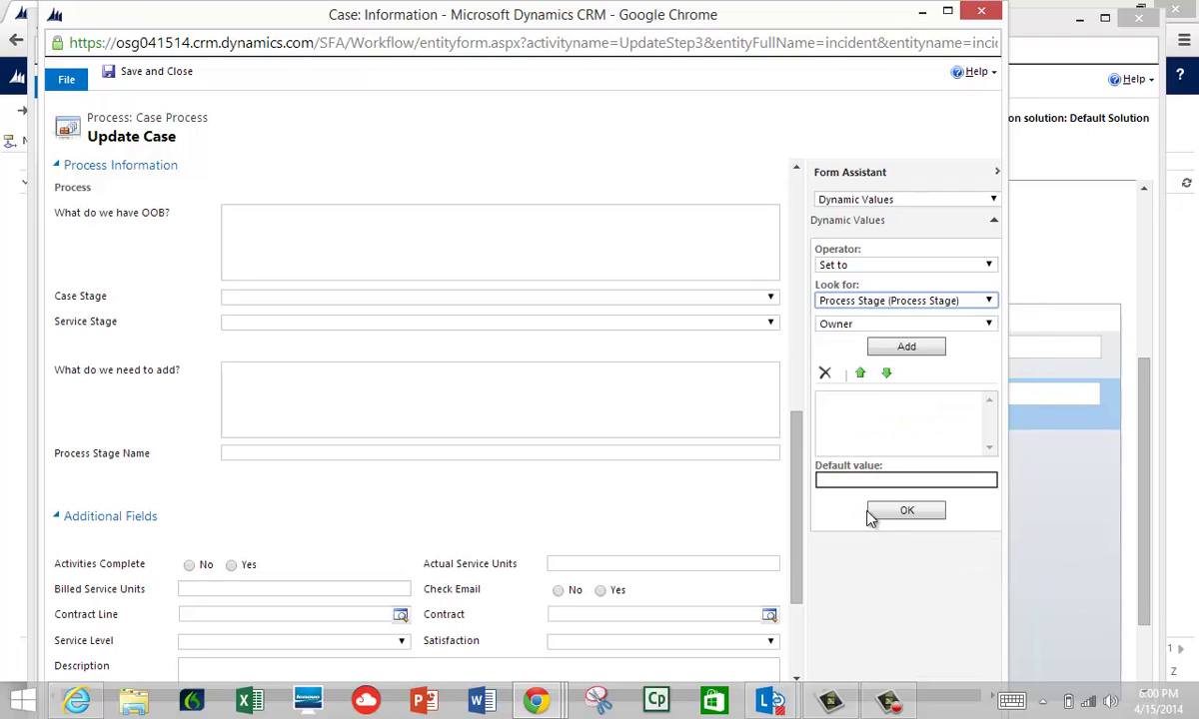
{"action": "left_click", "coordinate": [848, 329]}
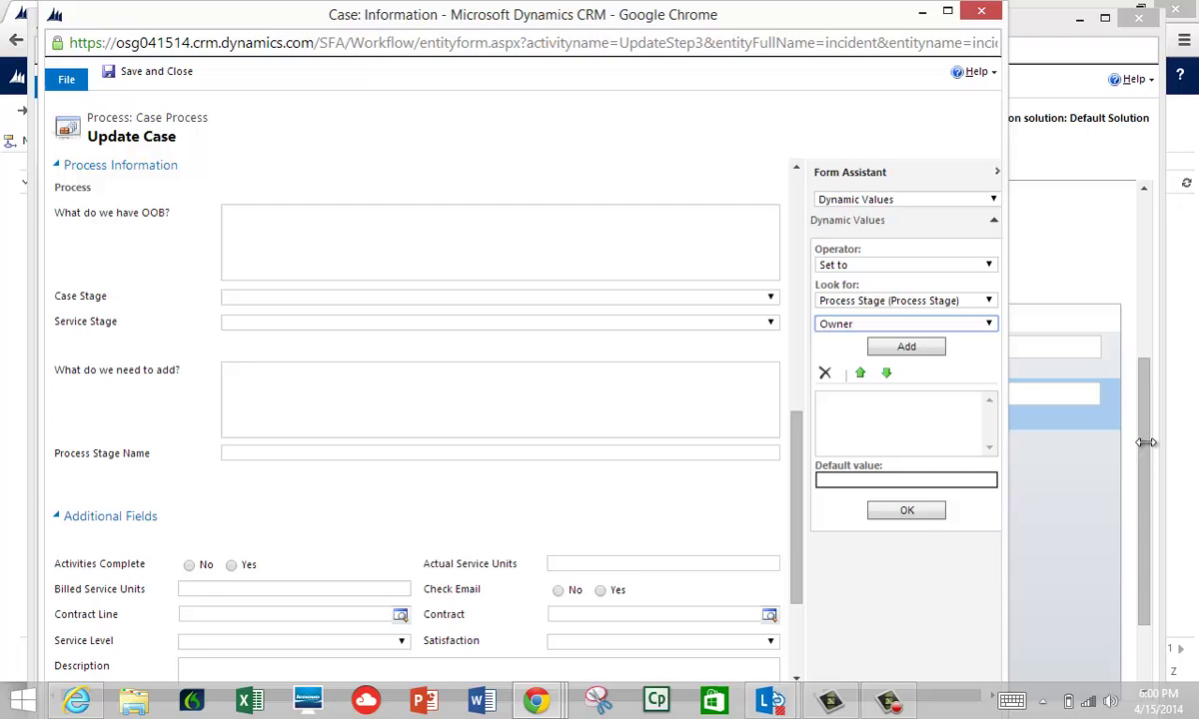
{"action": "left_click", "coordinate": [847, 300]}
{"action": "left_click", "coordinate": [905, 611]}
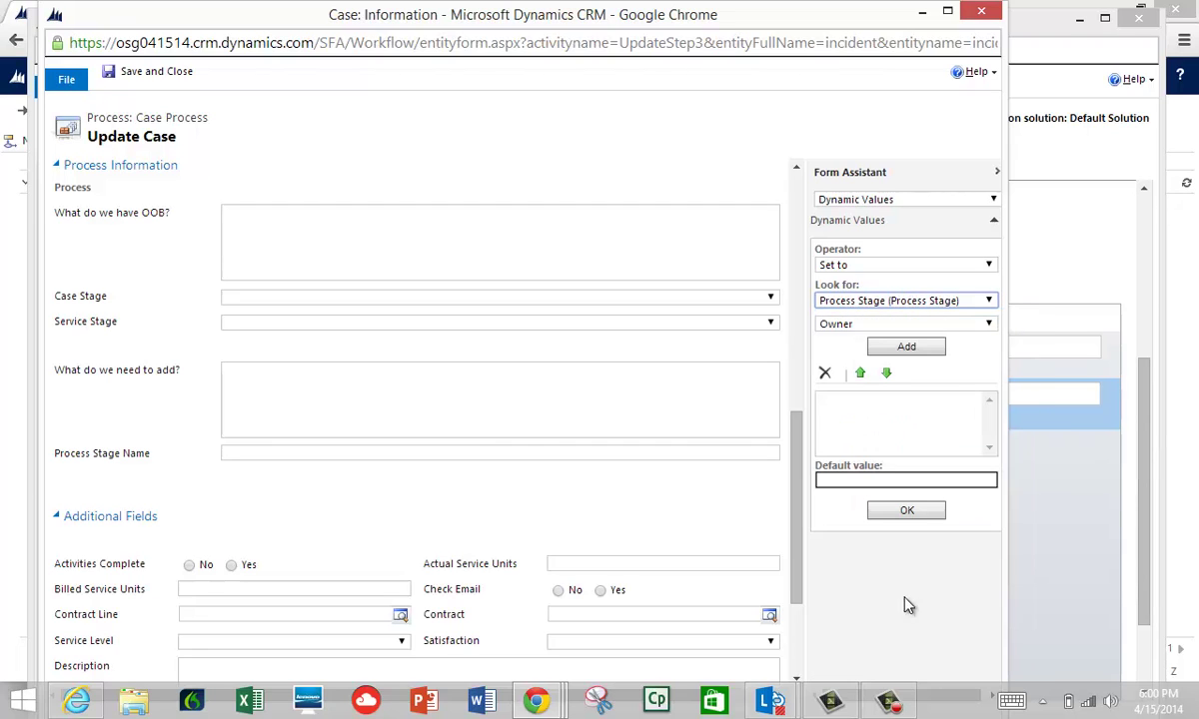
{"action": "left_click", "coordinate": [892, 328]}
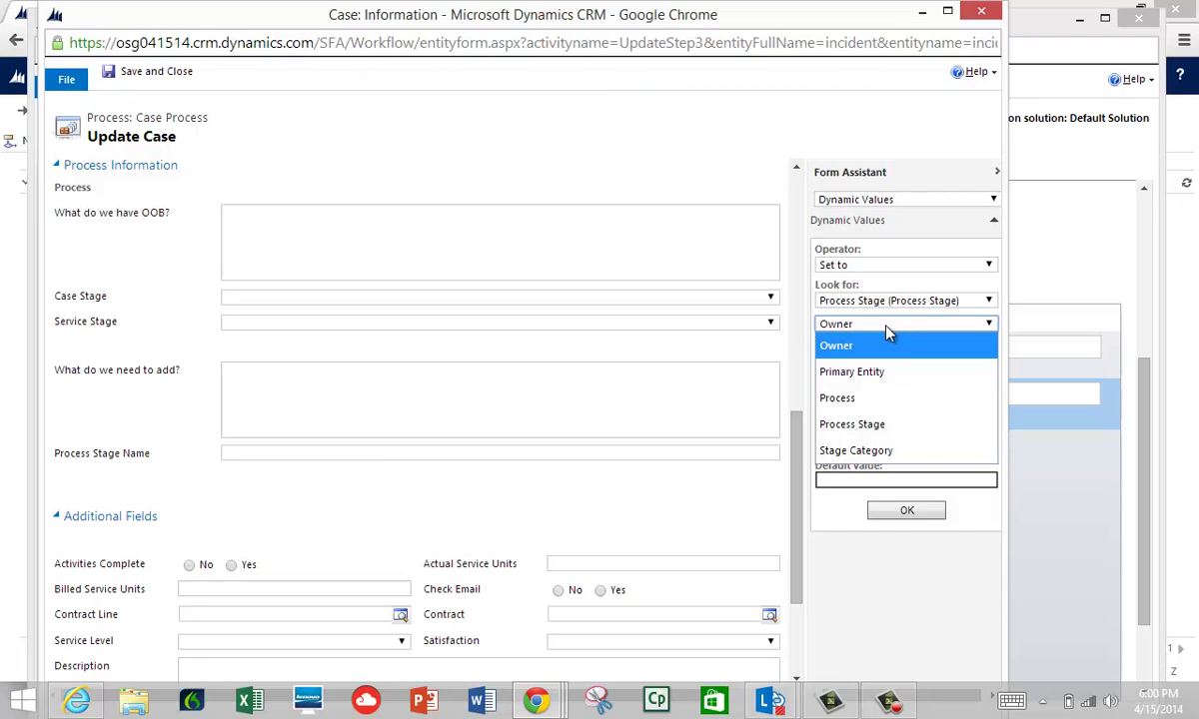
{"action": "left_click", "coordinate": [864, 426]}
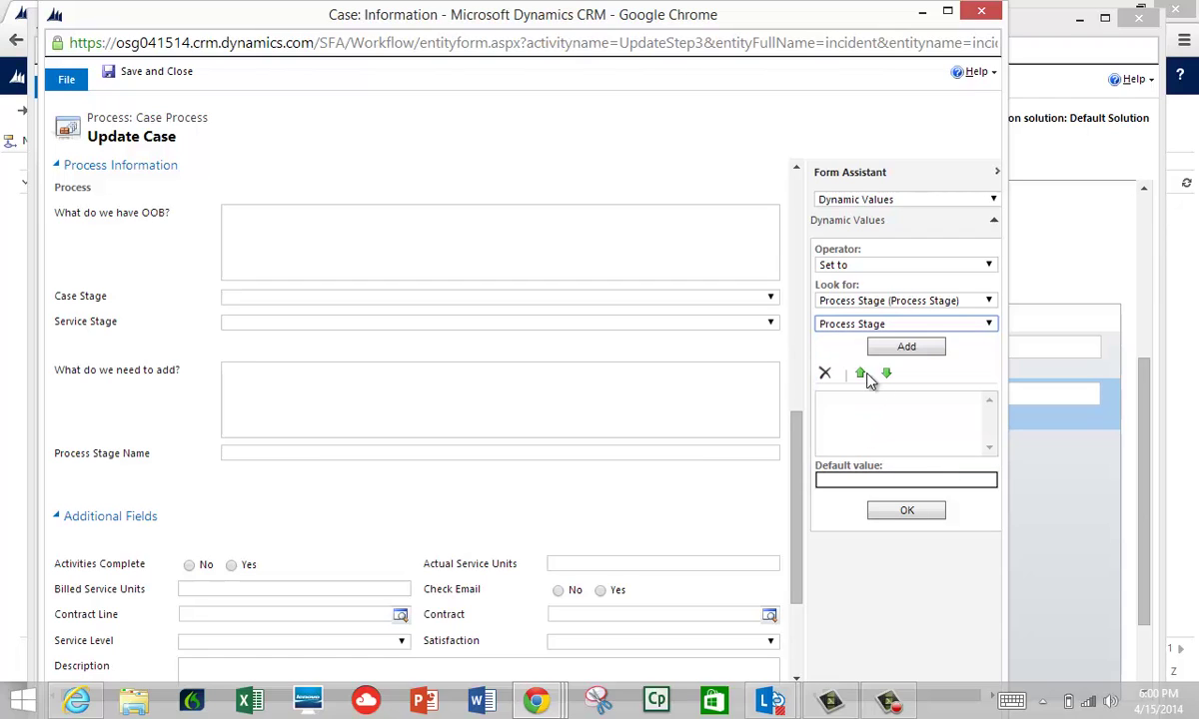
Step: Insert the Process Stage dynamic value into the Process Stage Name field, then save and close the update properties
{"action": "left_click", "coordinate": [909, 512]}
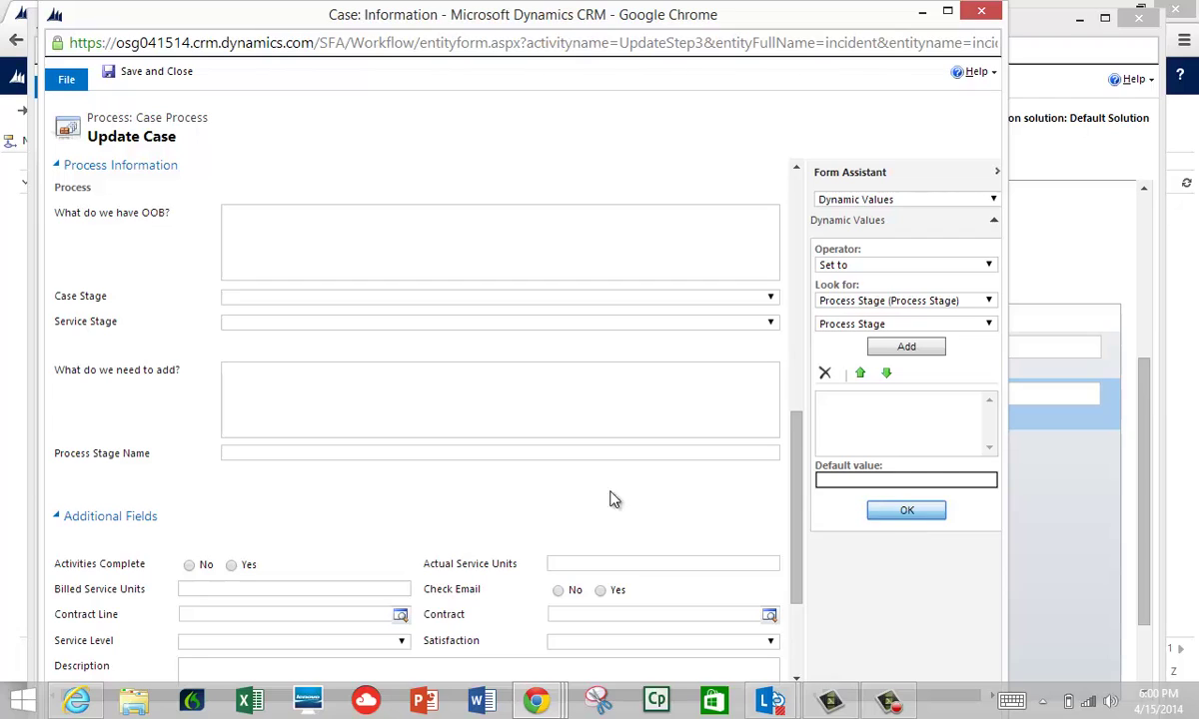
{"action": "left_click", "coordinate": [363, 454]}
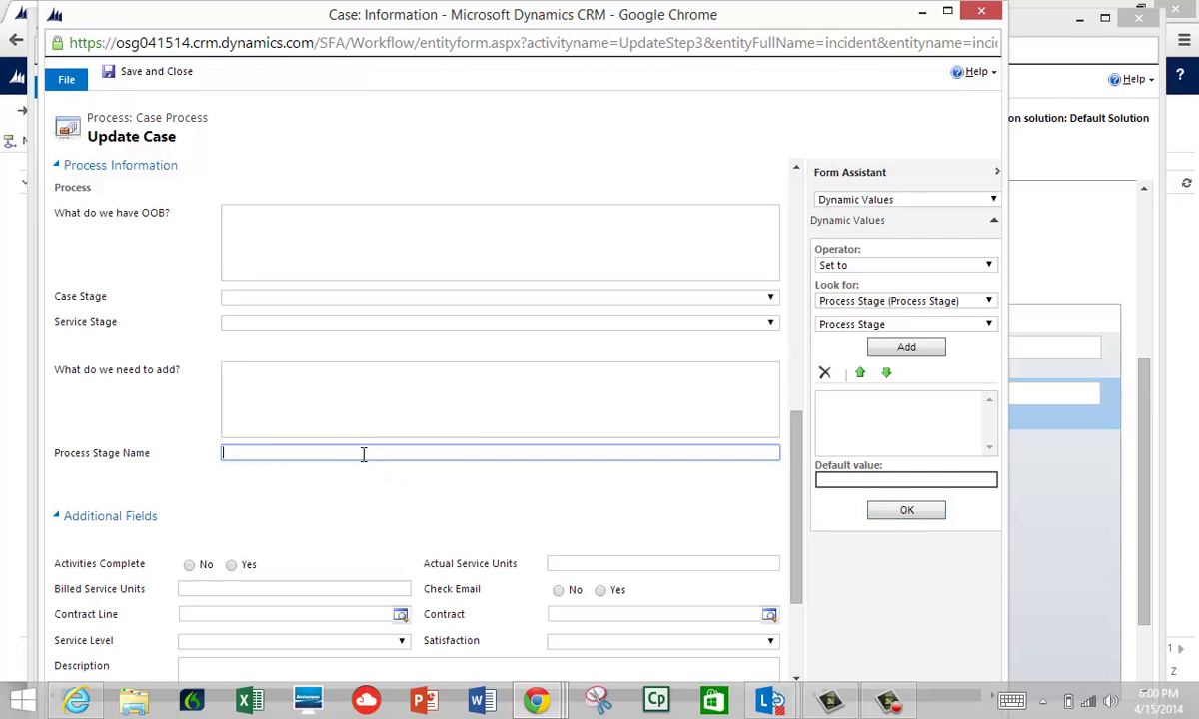
{"action": "left_click", "coordinate": [904, 350]}
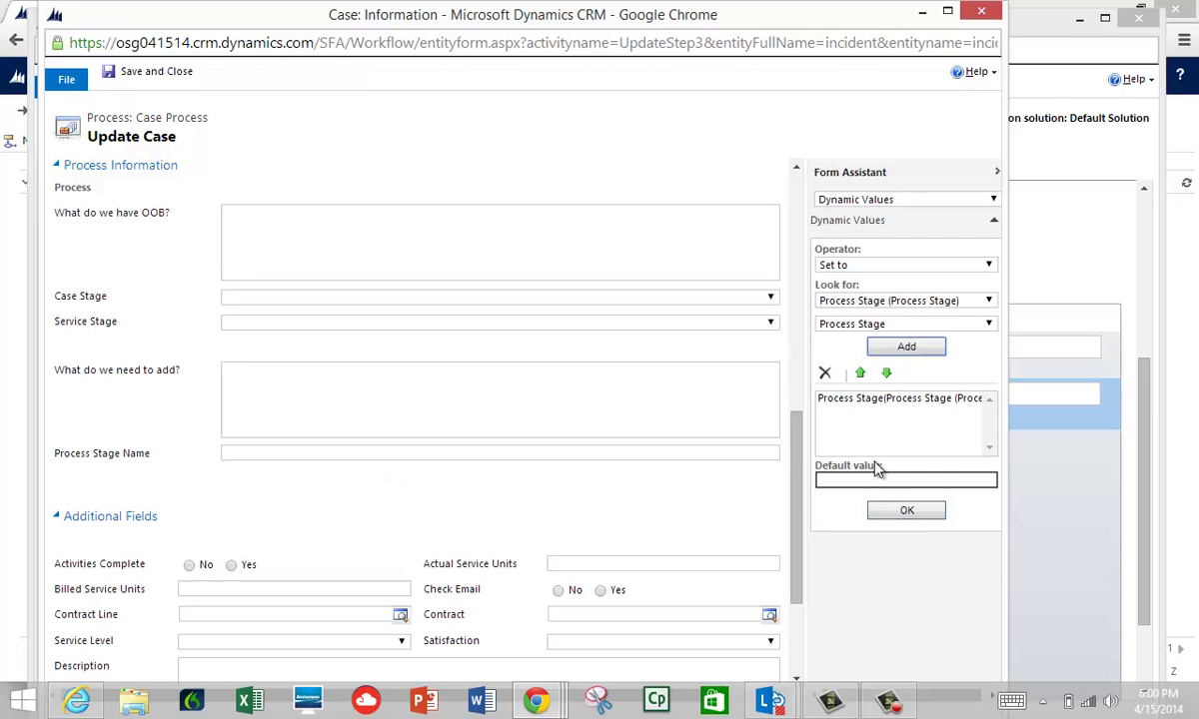
{"action": "left_click", "coordinate": [906, 512]}
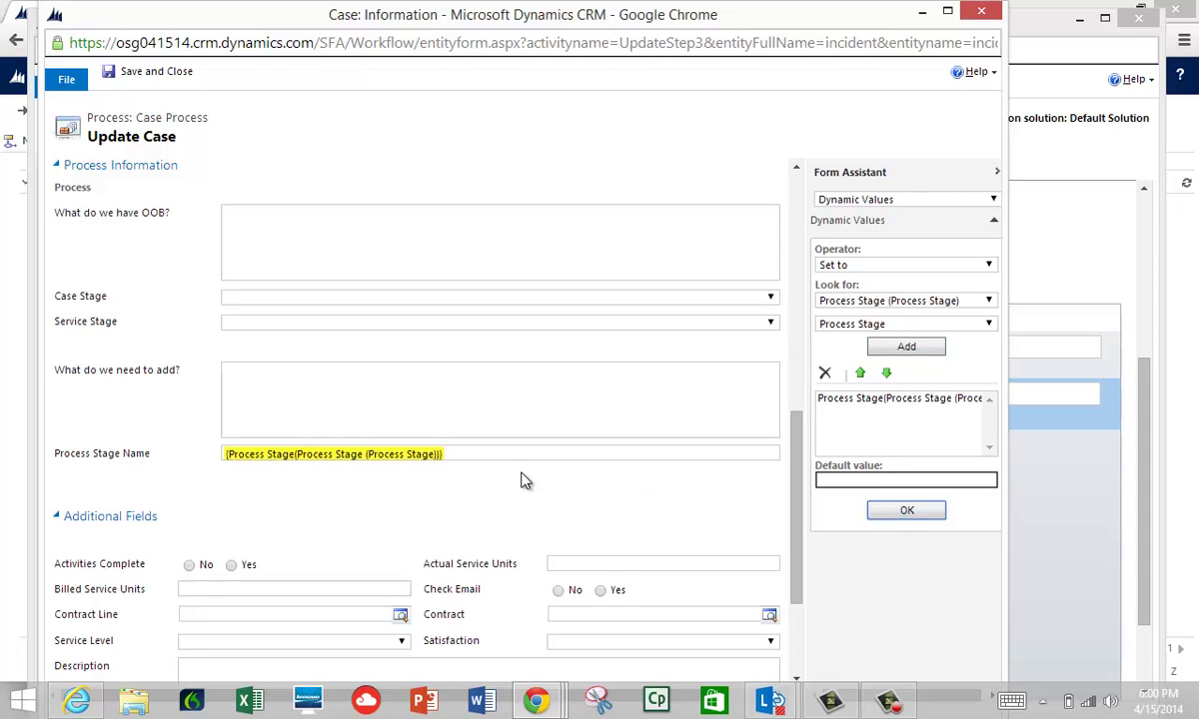
{"action": "left_click", "coordinate": [483, 457]}
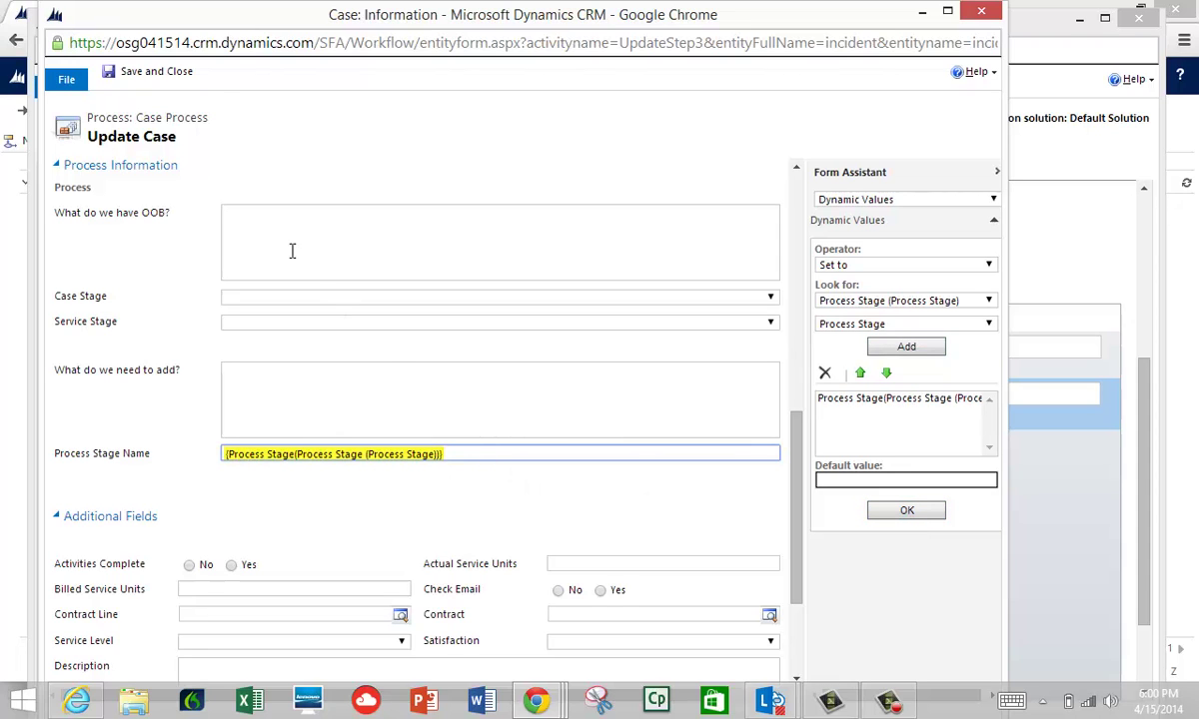
{"action": "left_click", "coordinate": [170, 78]}
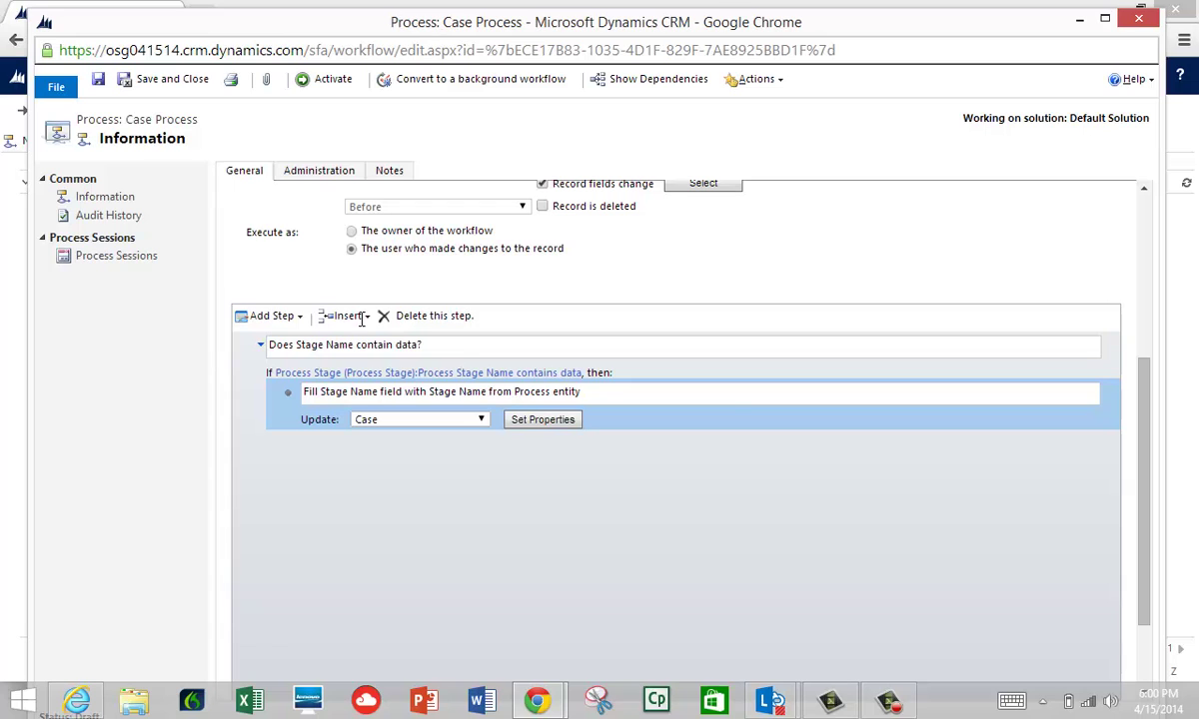
Step: Activate the Case Process workflow, confirm the activation, and close its window
{"action": "scroll", "coordinate": [1142, 369], "scroll_direction": "up", "scroll_amount": 5}
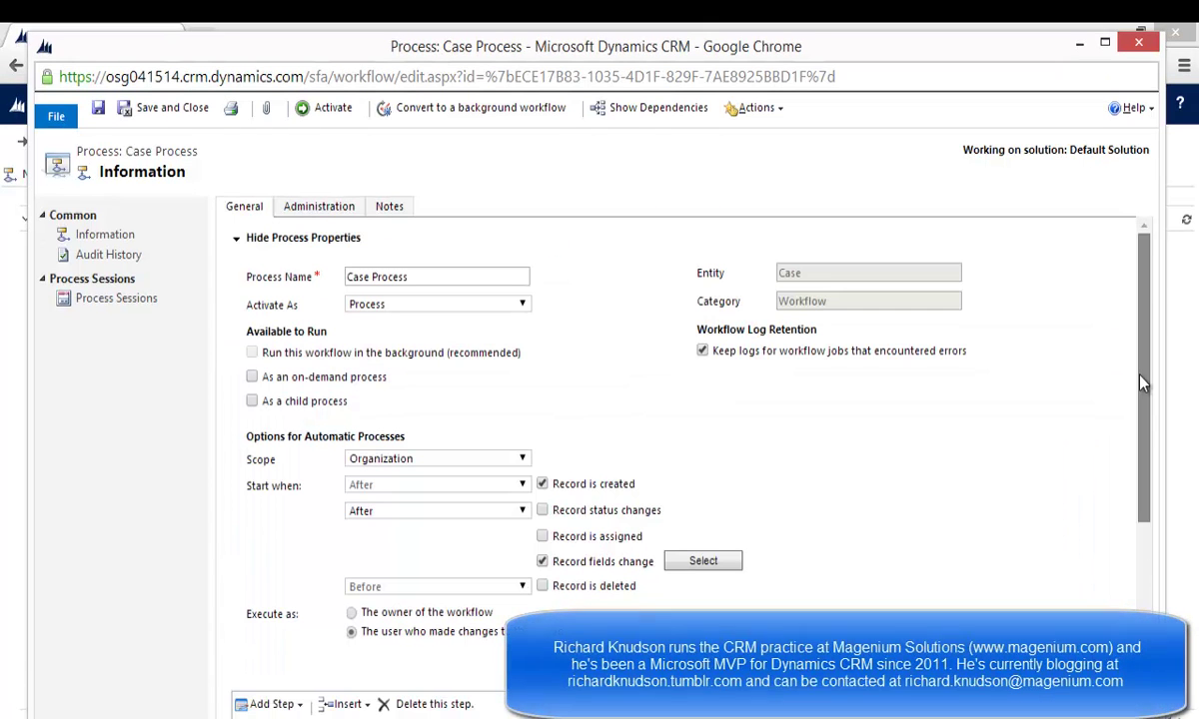
{"action": "left_click", "coordinate": [324, 106]}
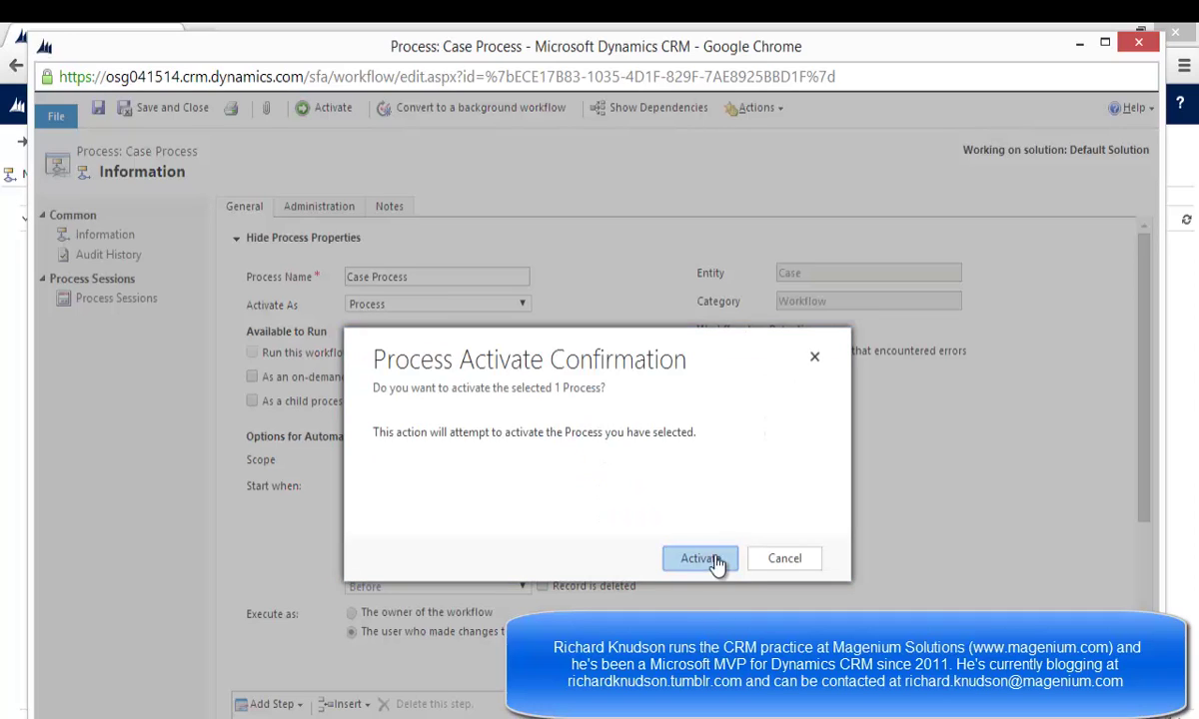
{"action": "left_click", "coordinate": [711, 559]}
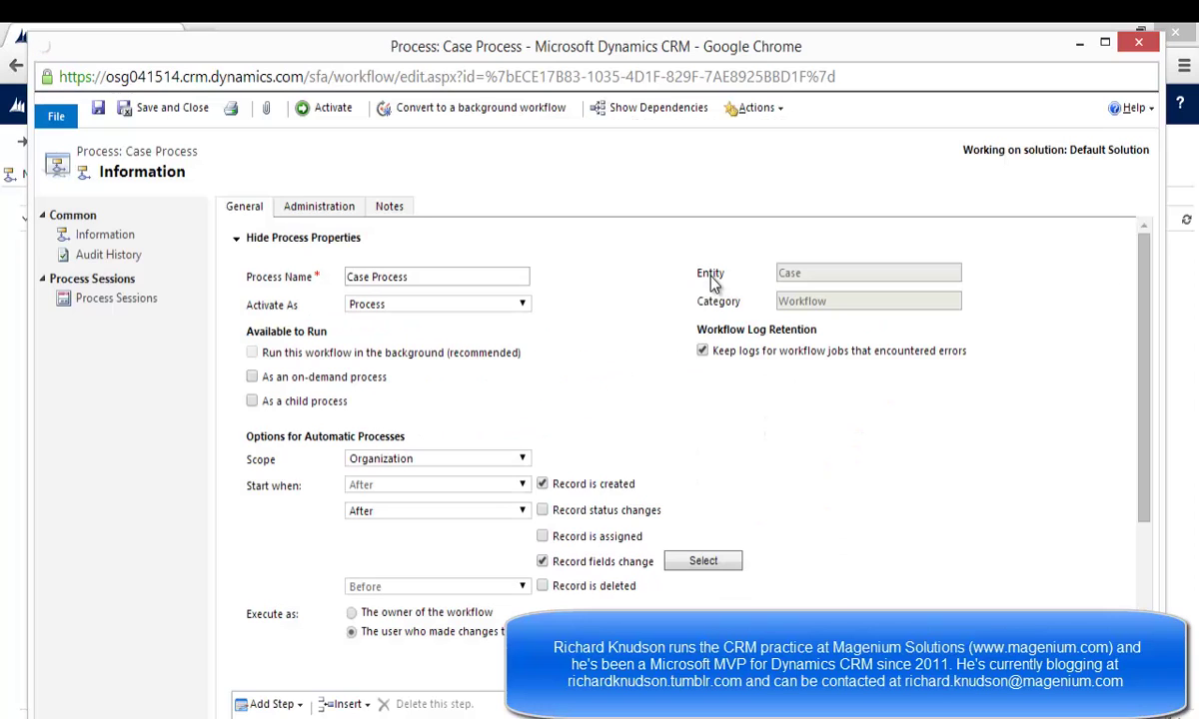
{"action": "left_click", "coordinate": [1147, 45]}
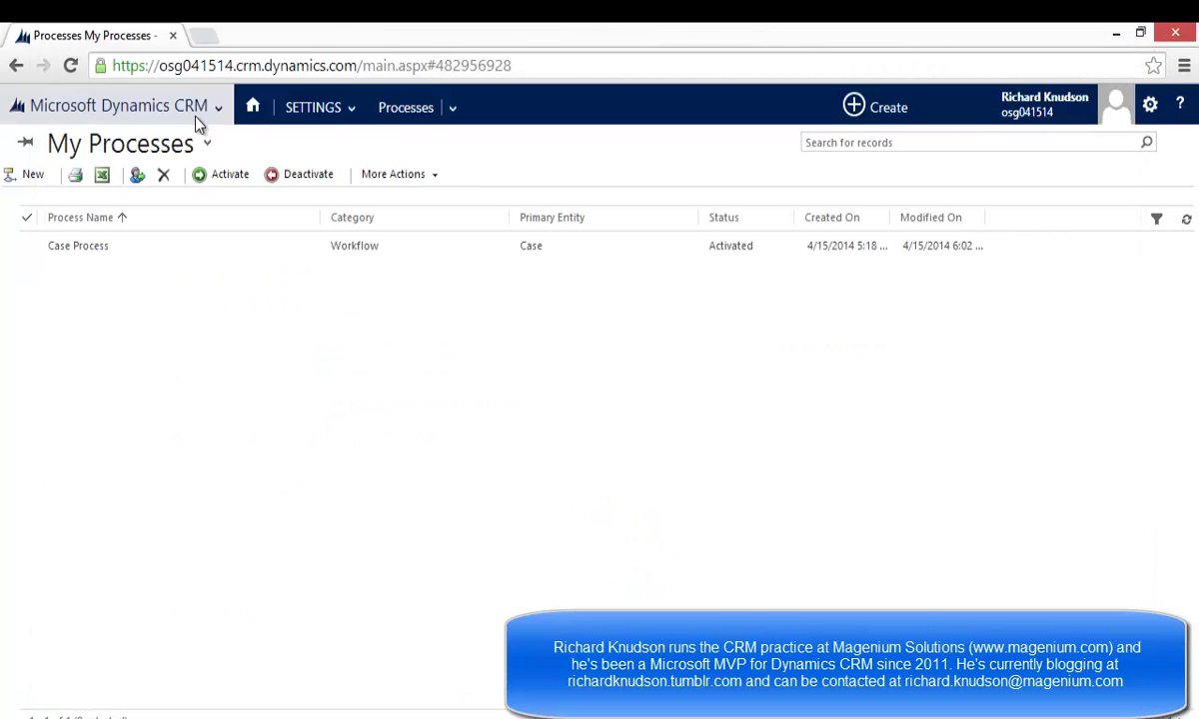
Step: Go to the Active Cases list and open the "Defective item delivered (sample)" case at its Process Stage Name field
{"action": "left_click", "coordinate": [183, 109]}
{"action": "left_click", "coordinate": [259, 191]}
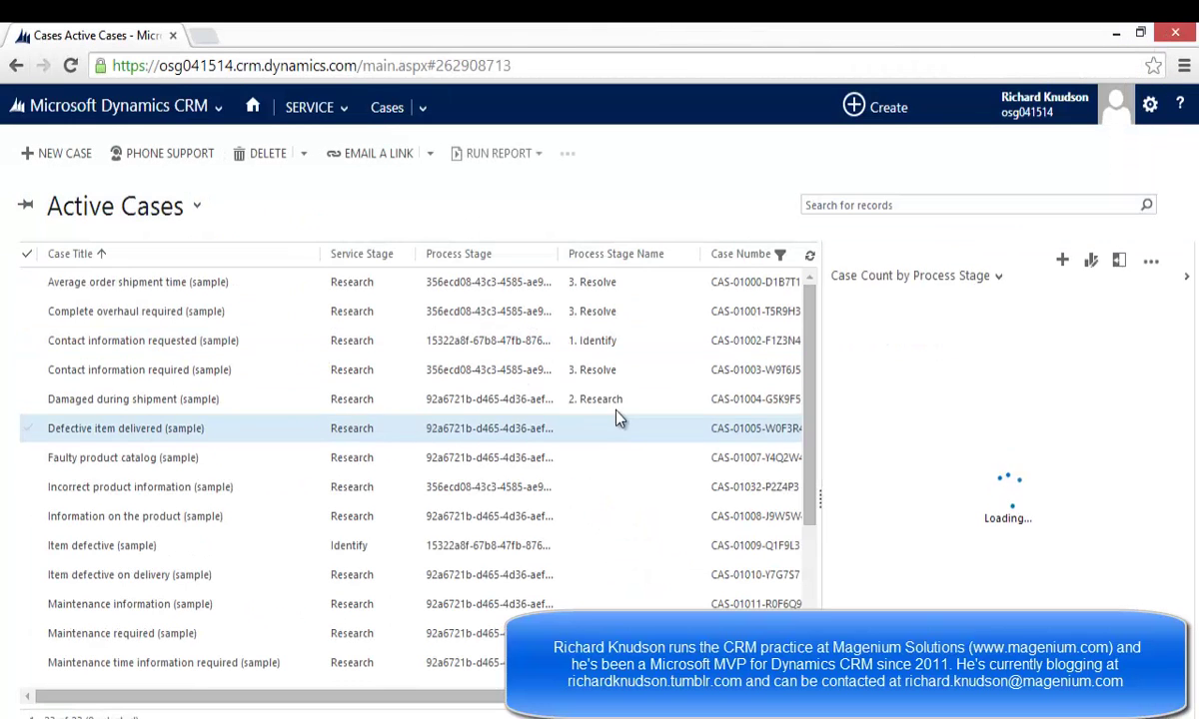
{"action": "double_click", "coordinate": [616, 442]}
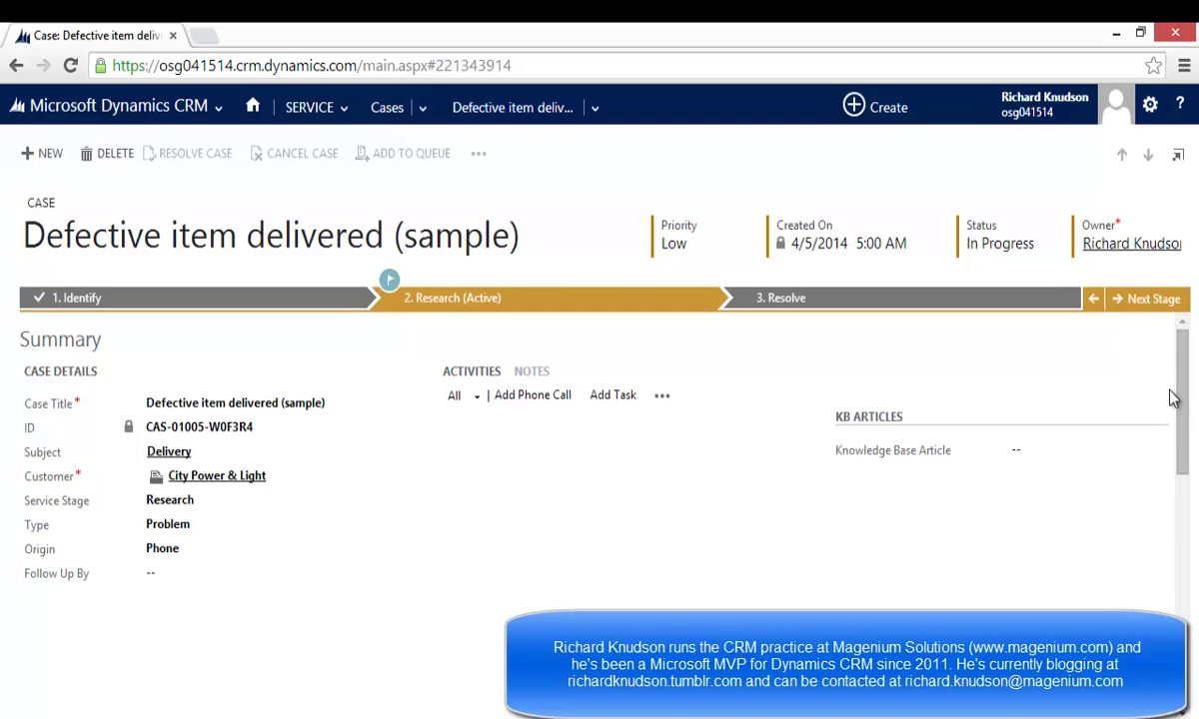
{"action": "left_click_drag", "start_coordinate": [1183, 385], "coordinate": [1188, 694]}
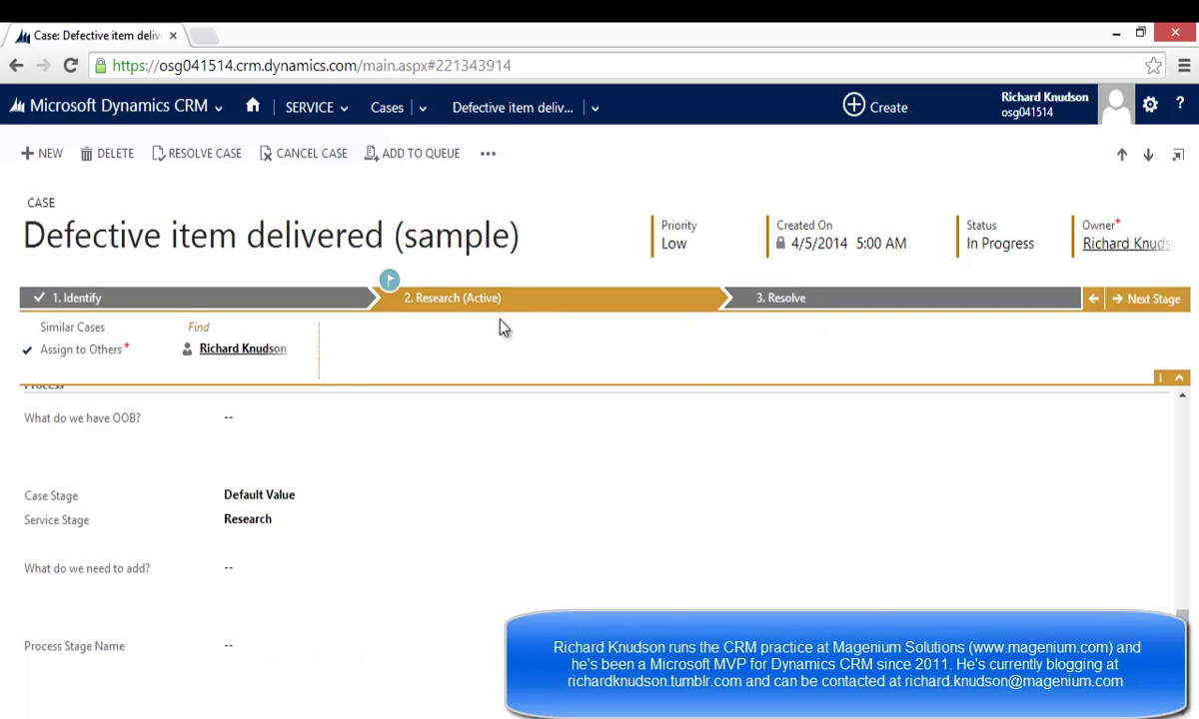
Step: Open the Case form in the form editor, make the Process Stage Name field read-only, and publish the form
{"action": "left_click", "coordinate": [487, 155]}
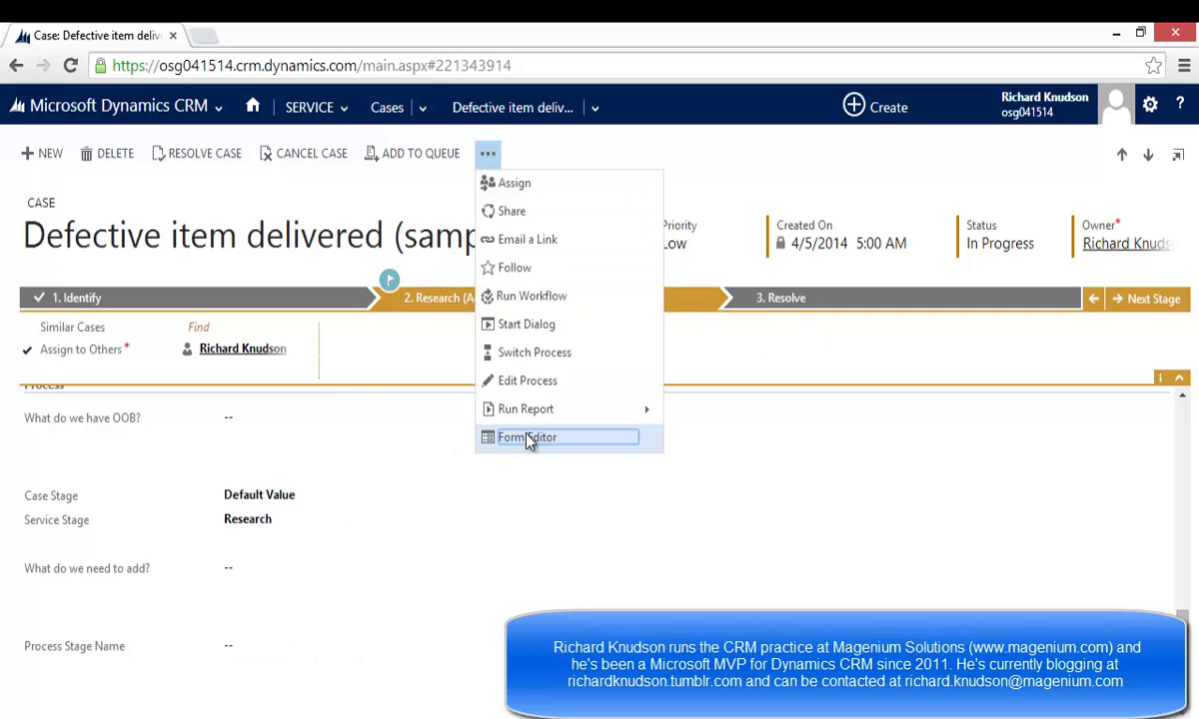
{"action": "left_click", "coordinate": [493, 409]}
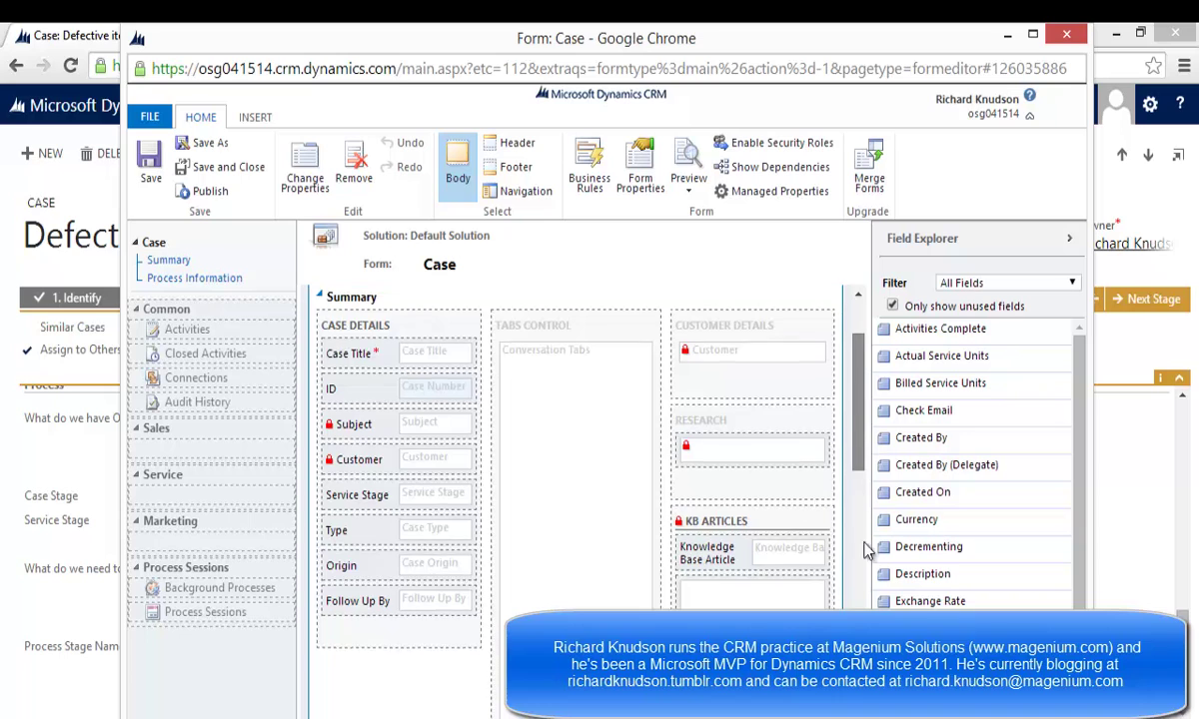
{"action": "scroll", "coordinate": [599, 499], "scroll_direction": "down", "scroll_amount": 10}
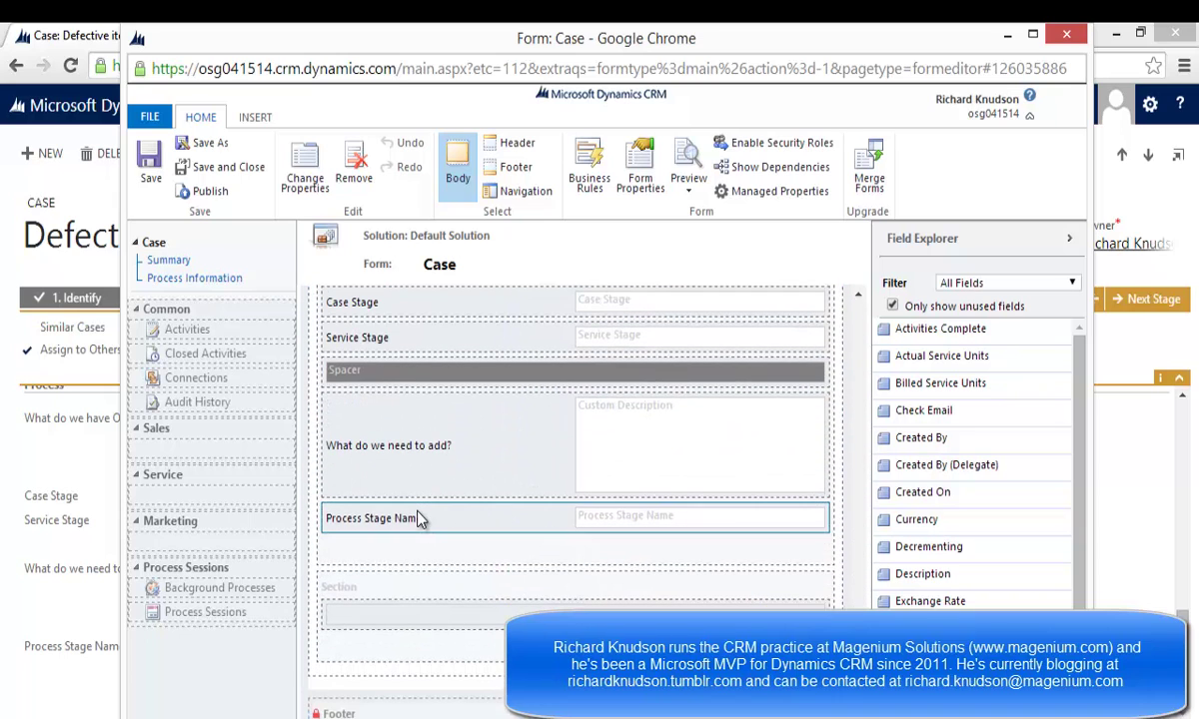
{"action": "double_click", "coordinate": [417, 521]}
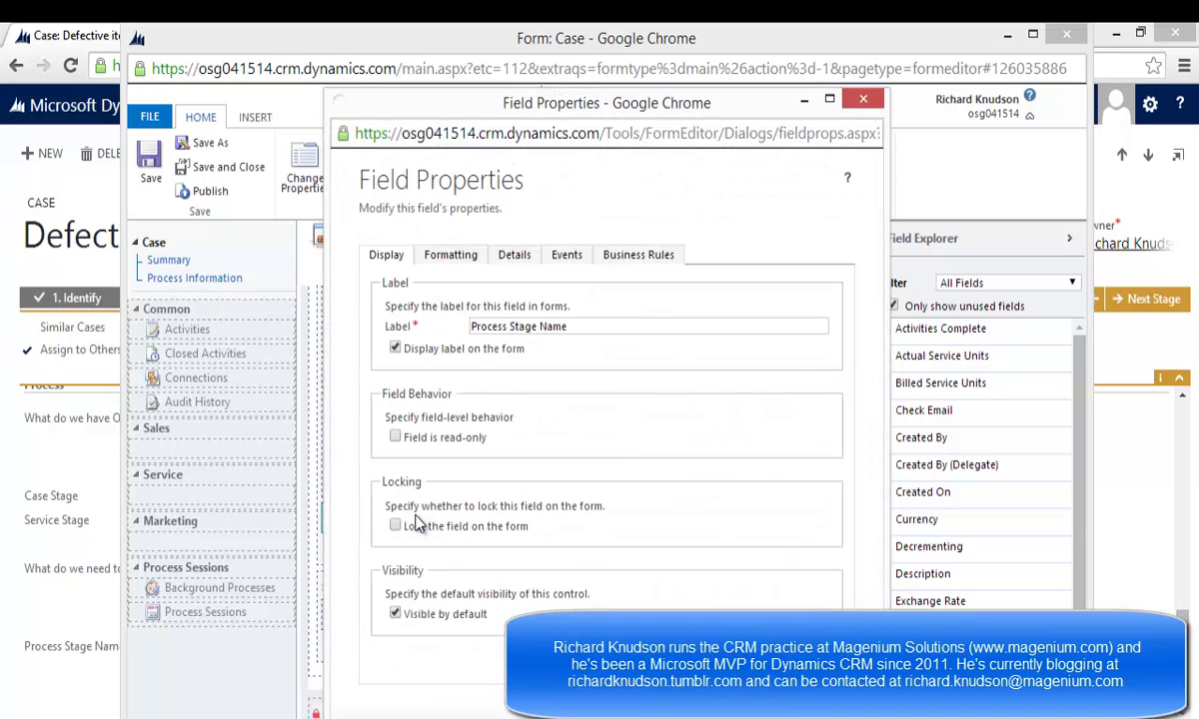
{"action": "left_click", "coordinate": [395, 438]}
{"action": "key", "text": "Return"}
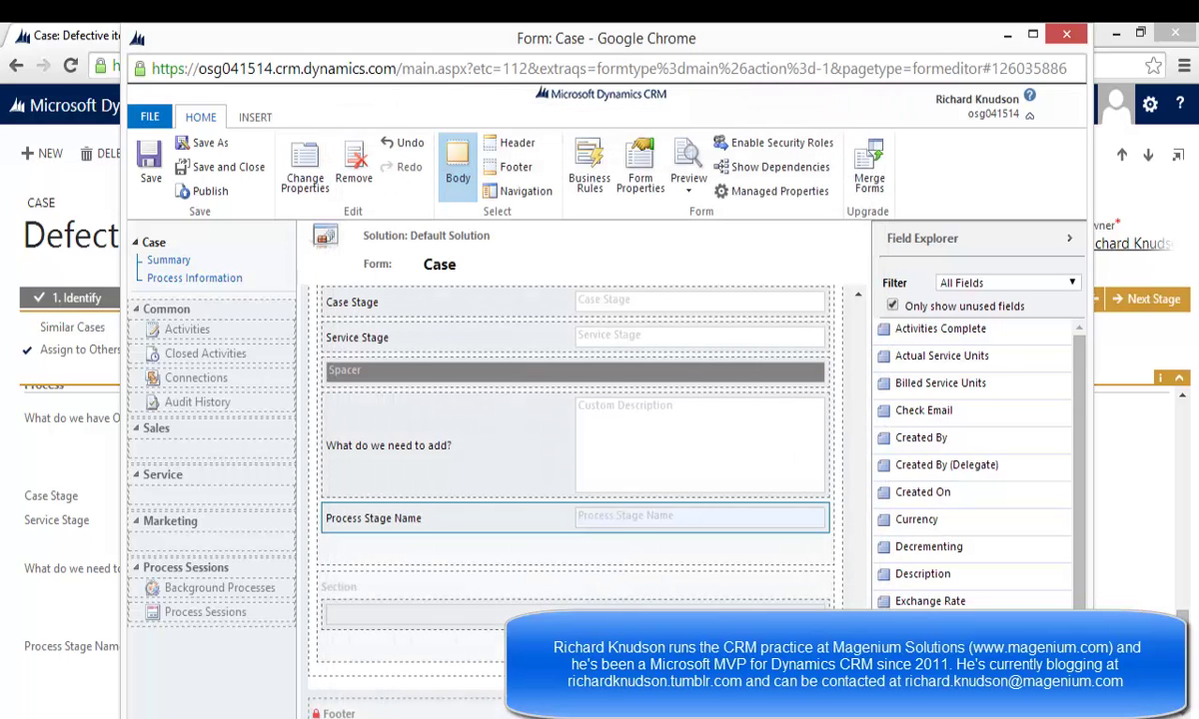
{"action": "left_click", "coordinate": [205, 192]}
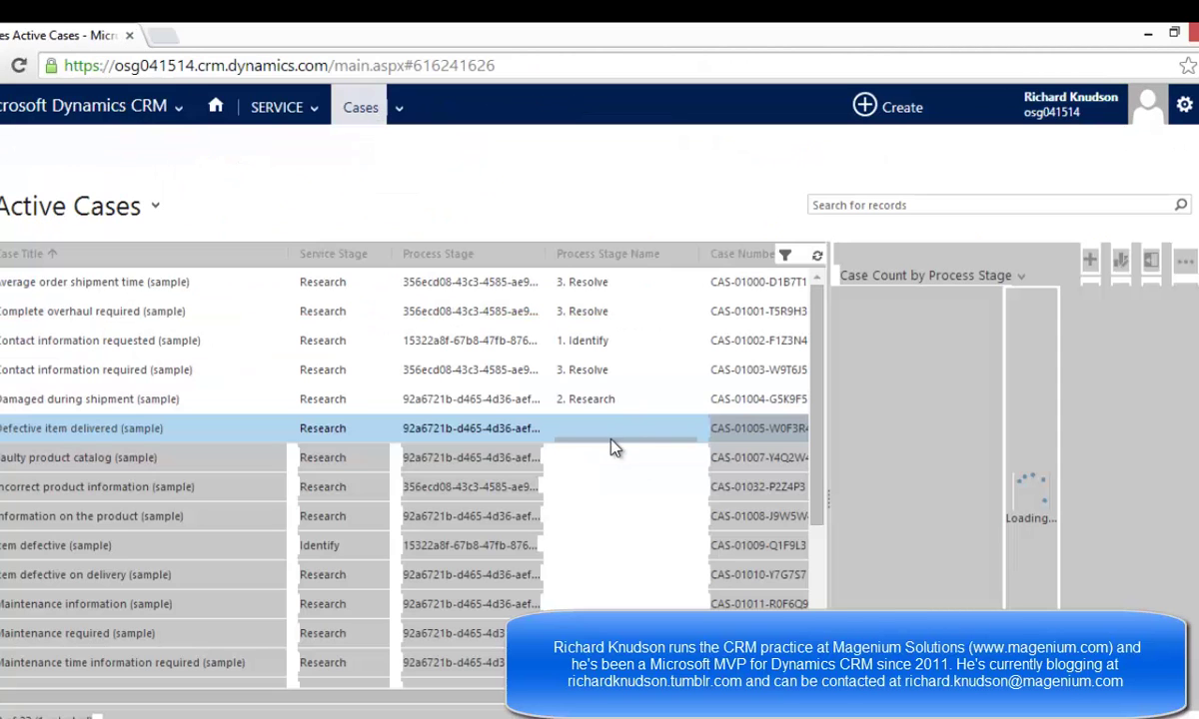
Step: Reopen the "Defective item delivered (sample)" case, advance it from Identify to Research, and check its Process Stage Name field
{"action": "double_click", "coordinate": [611, 440]}
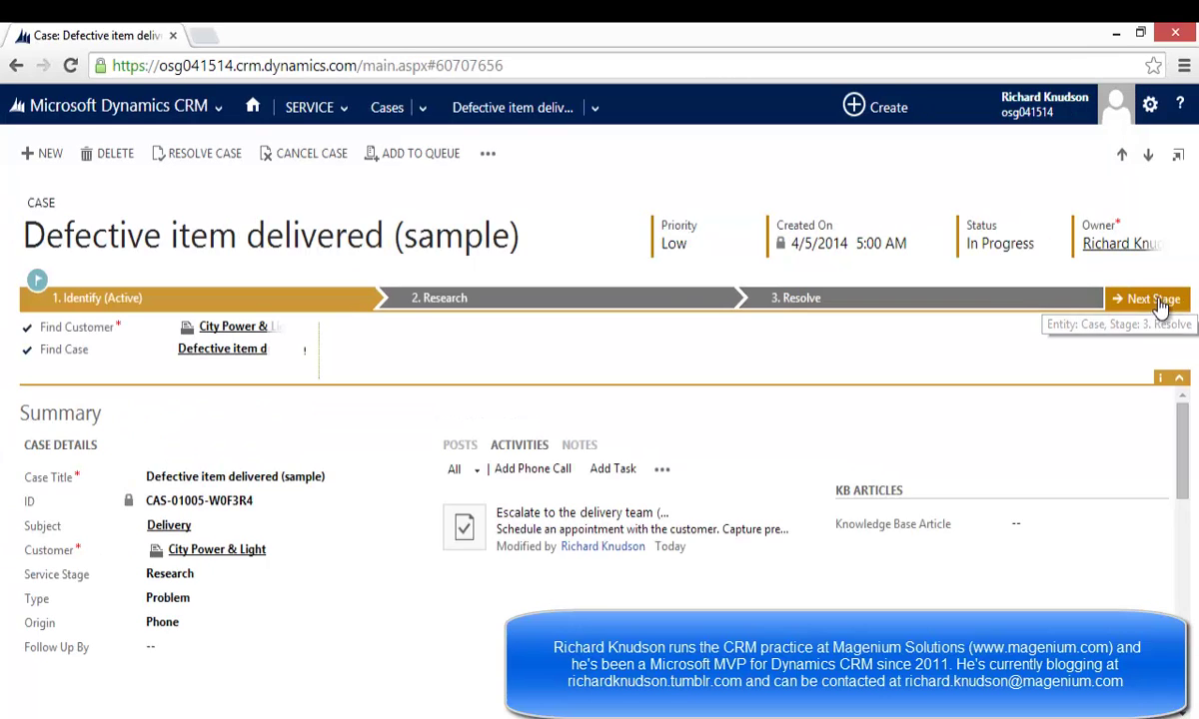
{"action": "left_click", "coordinate": [1158, 301]}
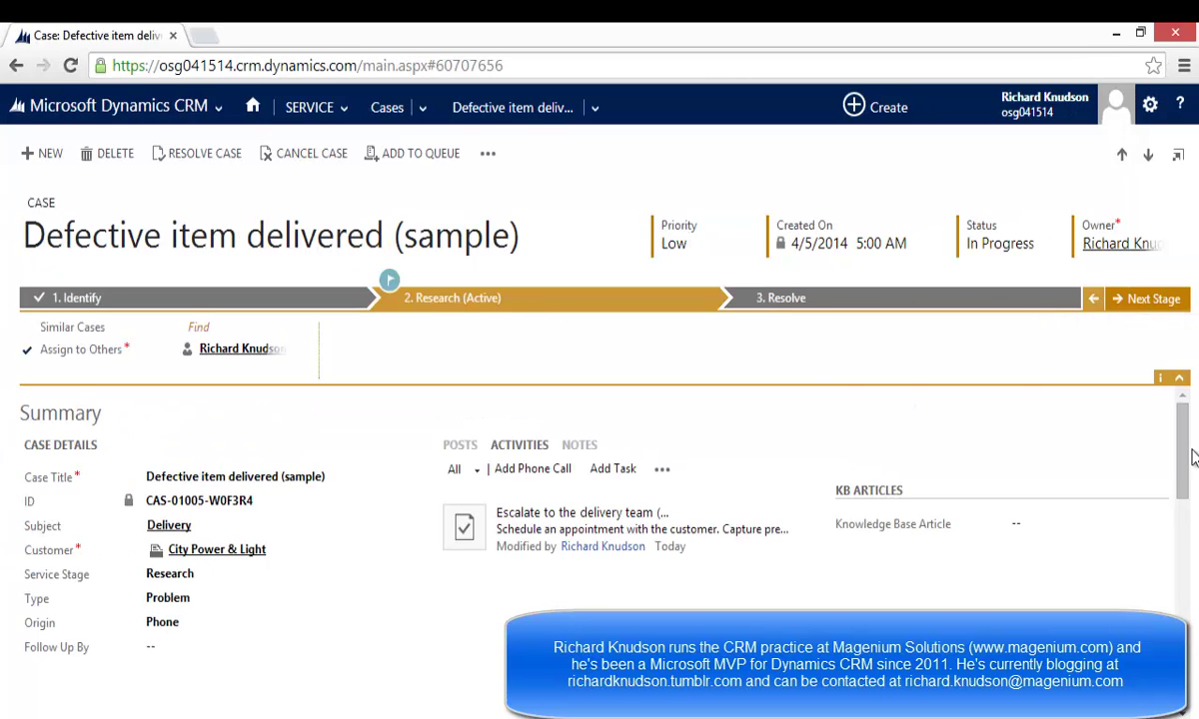
{"action": "left_click_drag", "start_coordinate": [1191, 457], "coordinate": [1188, 677]}
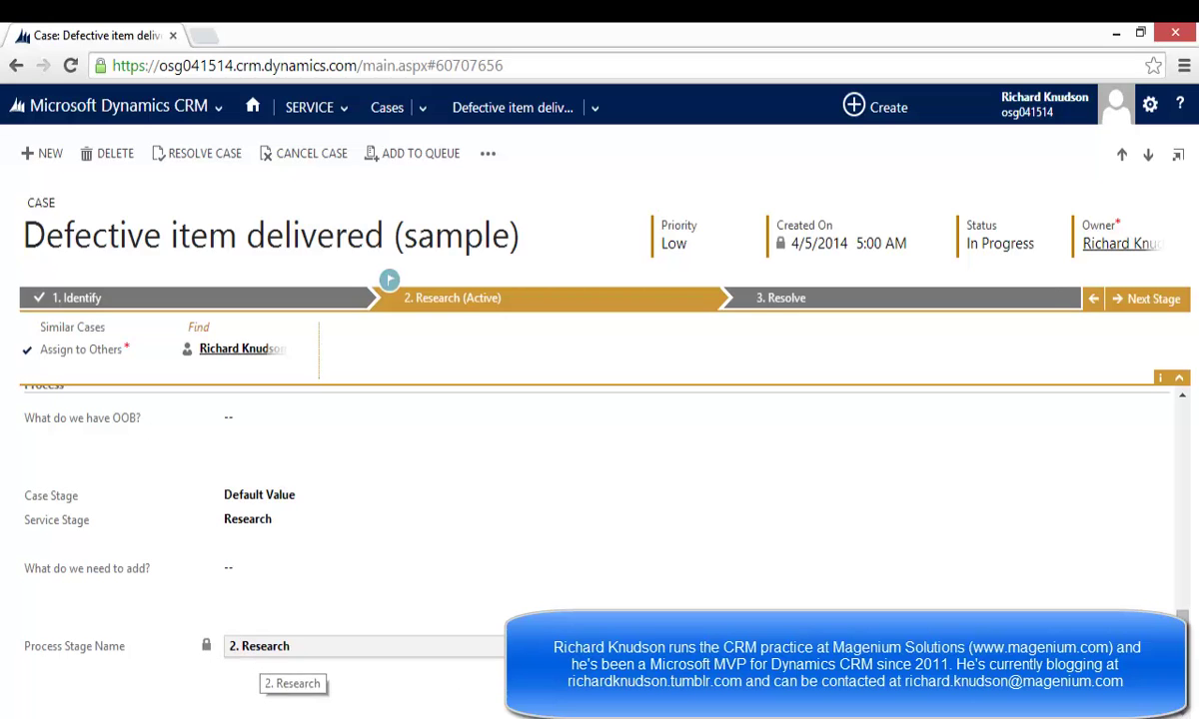
Step: From the Active Cases list, open the "Faulty product catalog (sample)" case and move it to Resolve and back to Research
{"action": "left_click", "coordinate": [388, 107]}
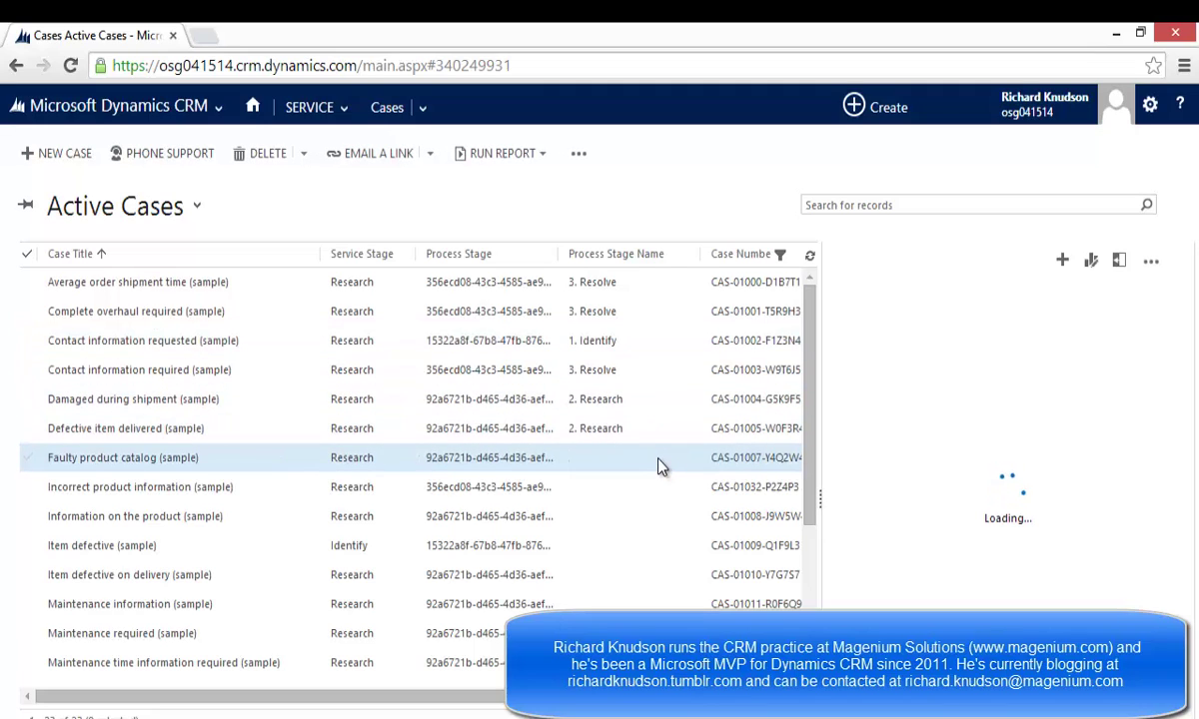
{"action": "double_click", "coordinate": [773, 458]}
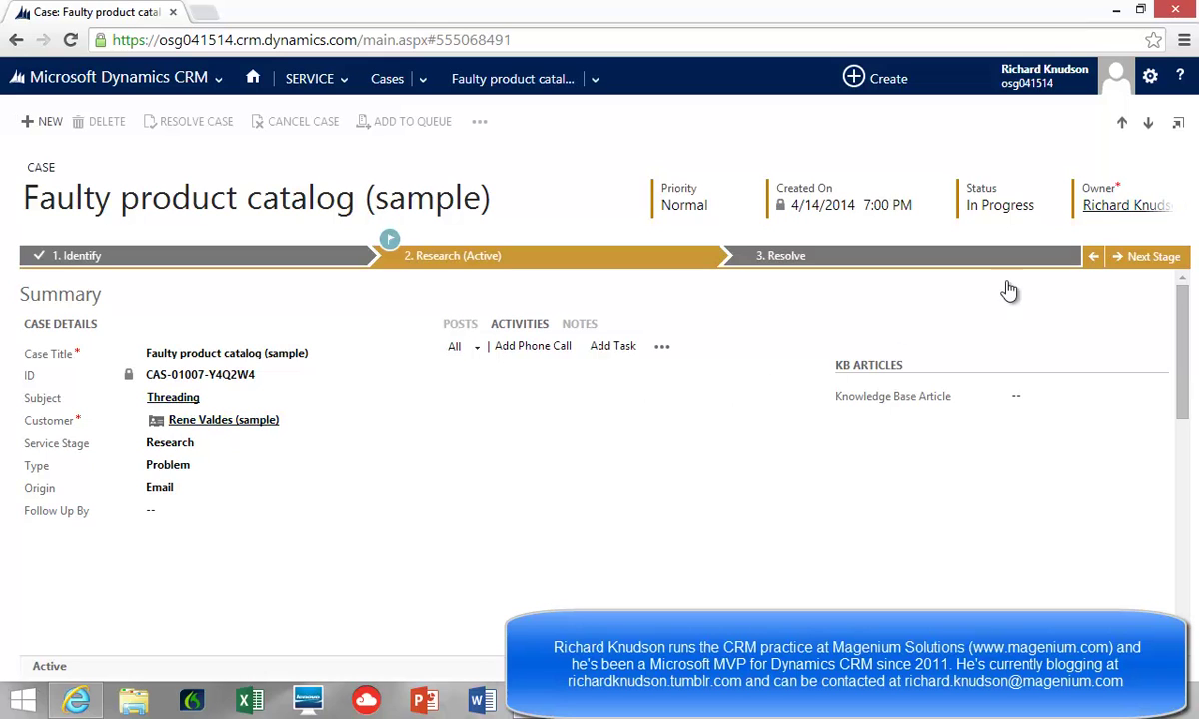
{"action": "left_click", "coordinate": [1093, 259]}
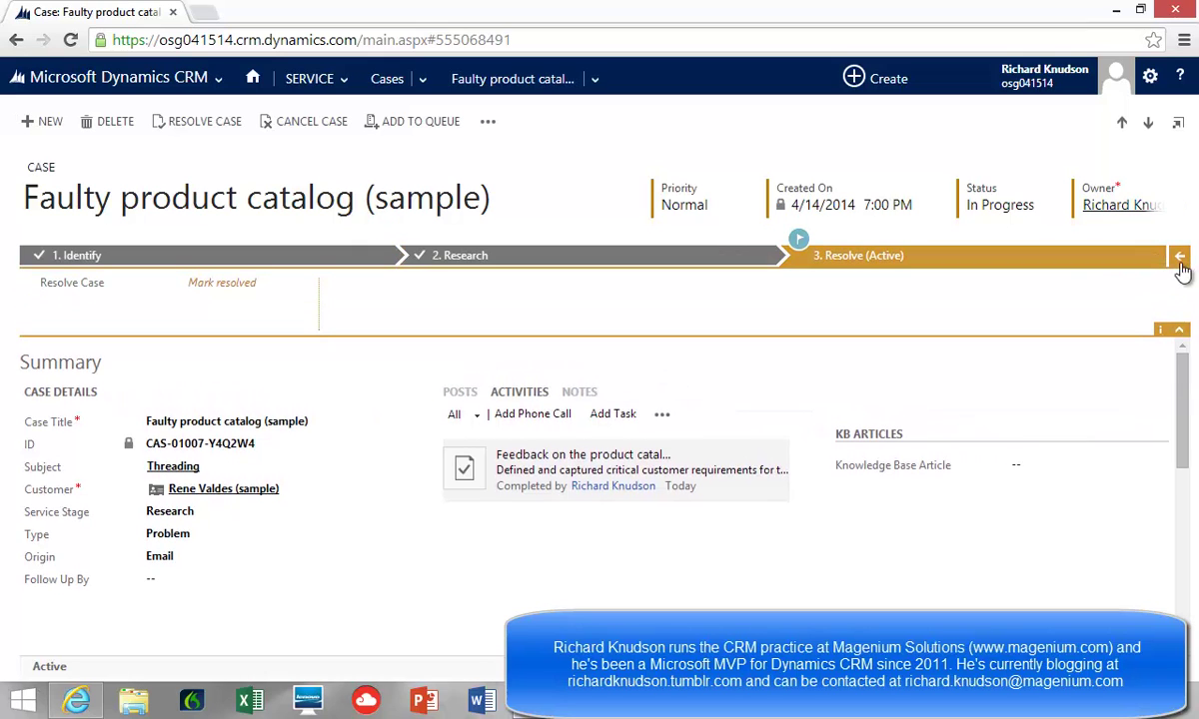
{"action": "left_click", "coordinate": [1175, 264]}
Step: From the Active Cases list, open the "Service required (sample)" case and move it to Research and back to Identify
{"action": "left_click", "coordinate": [387, 79]}
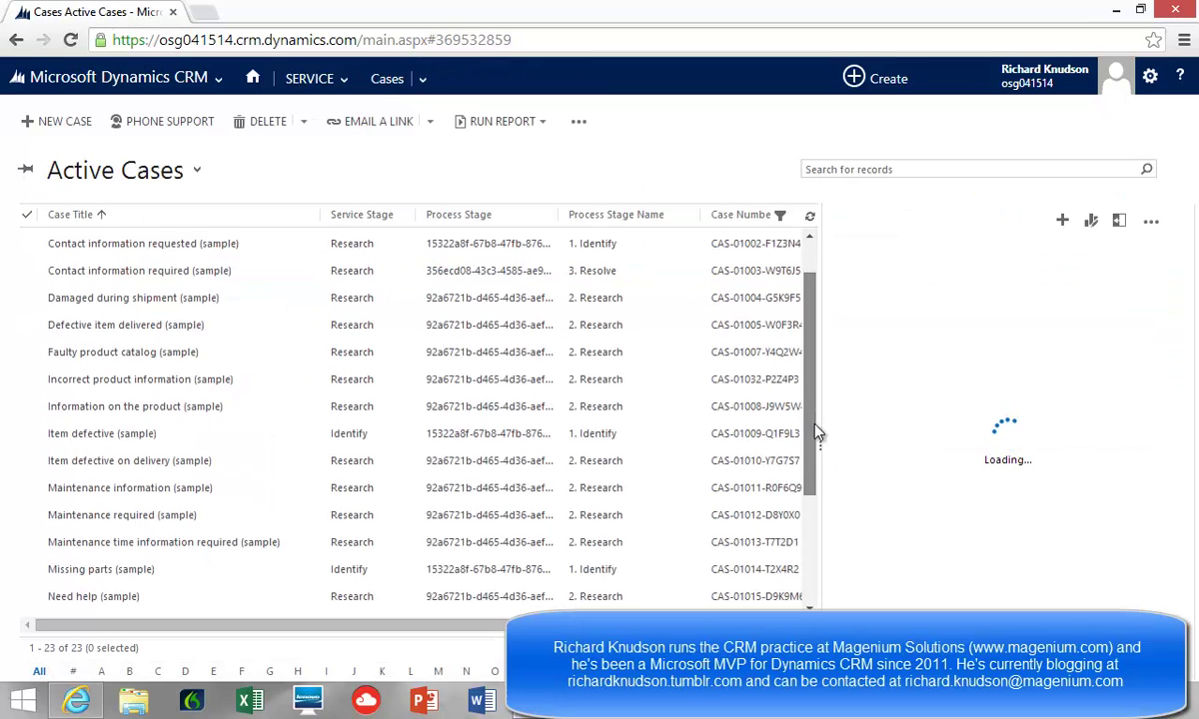
{"action": "left_click_drag", "start_coordinate": [814, 419], "coordinate": [796, 606]}
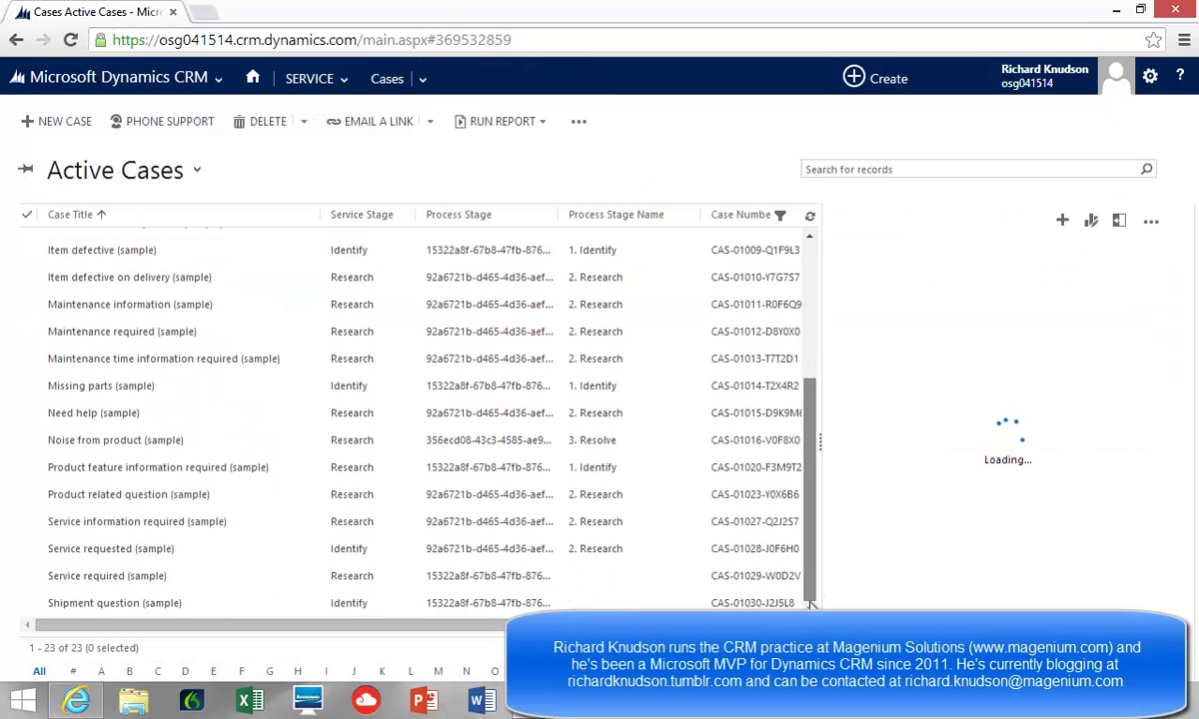
{"action": "double_click", "coordinate": [627, 577]}
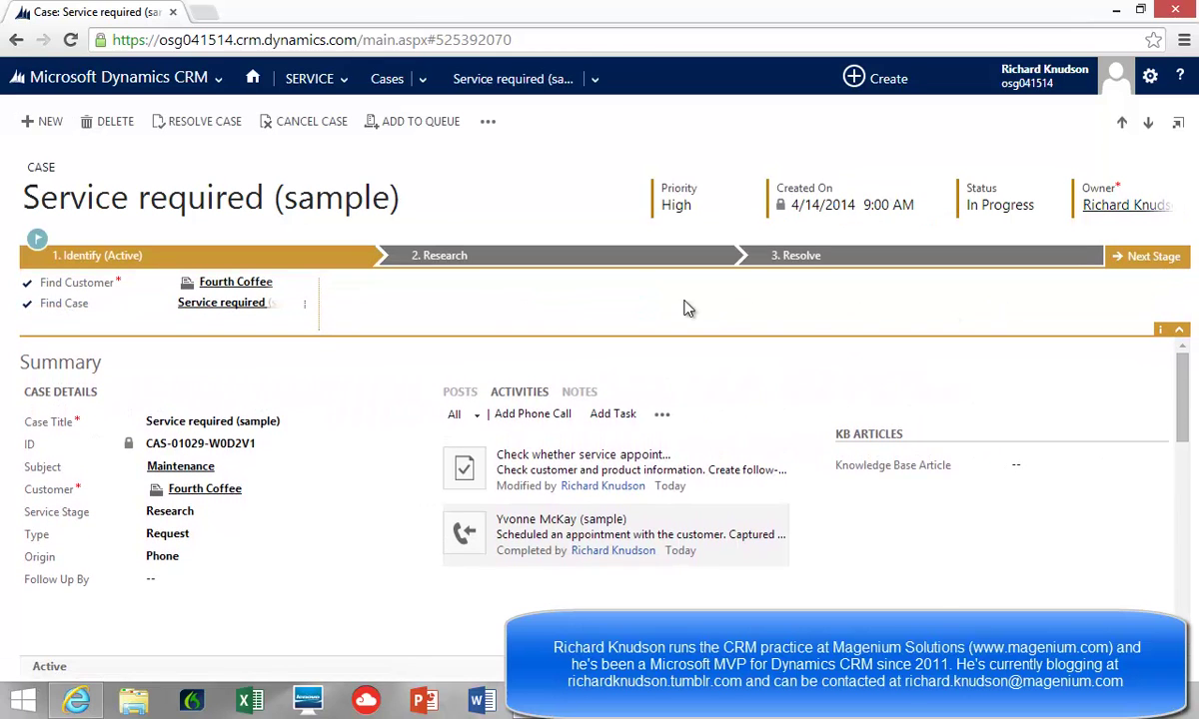
{"action": "left_click", "coordinate": [1146, 260]}
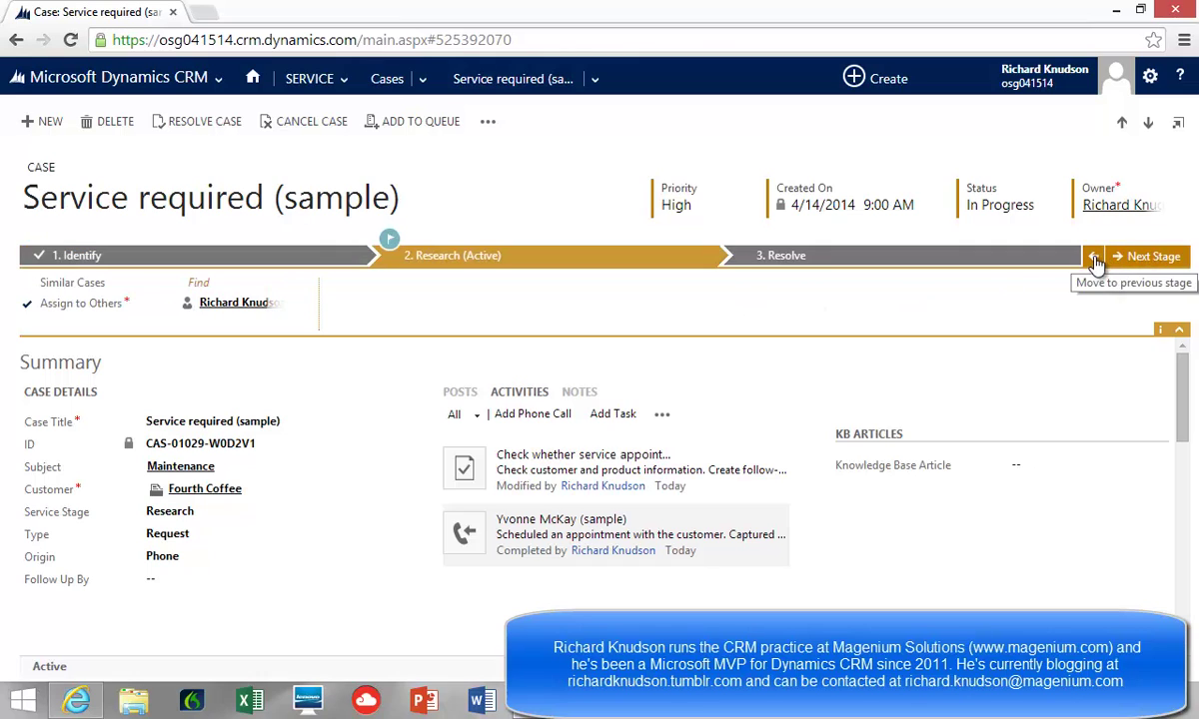
{"action": "left_click", "coordinate": [1098, 260]}
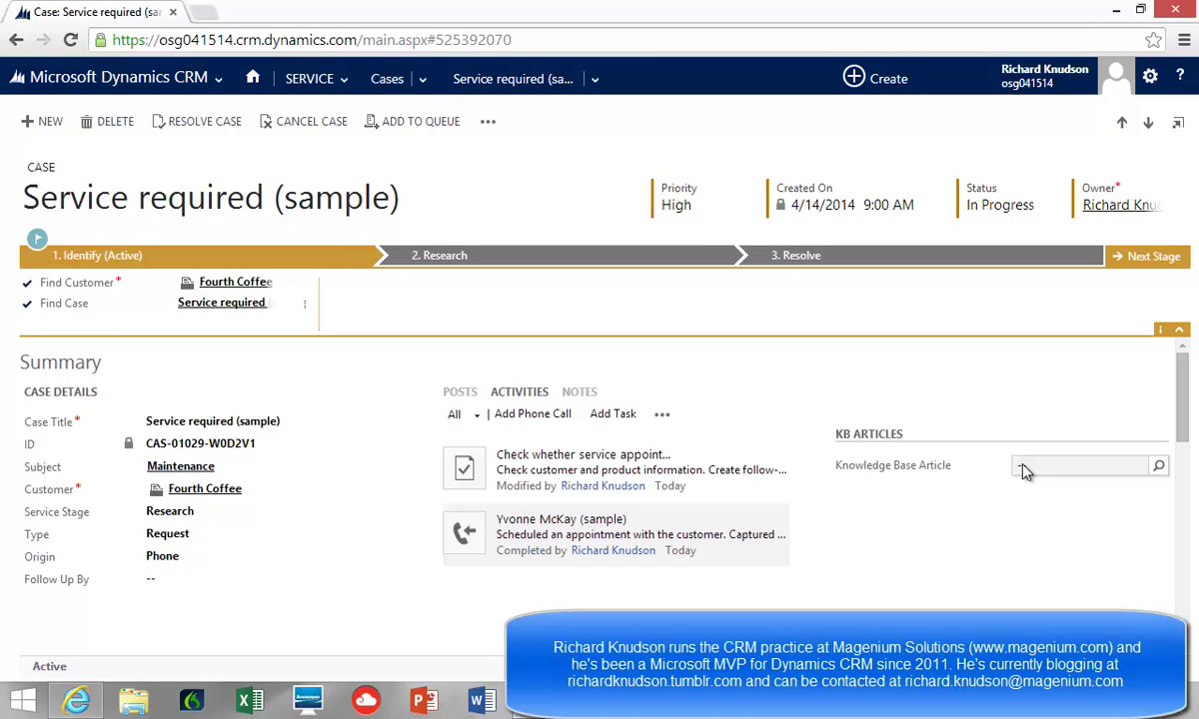
Step: Go to the next case, "Shipment question (sample)", and move it to Research and back to Identify
{"action": "key", "text": "ctrl+greater"}
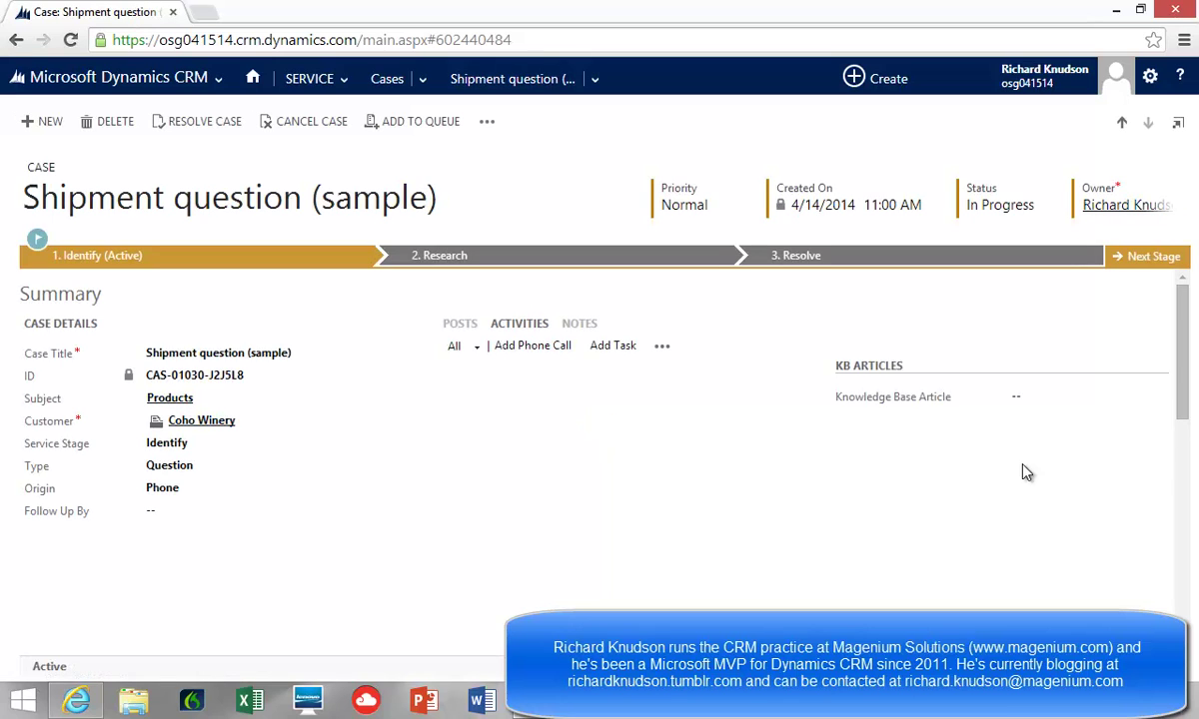
{"action": "left_click", "coordinate": [1170, 266]}
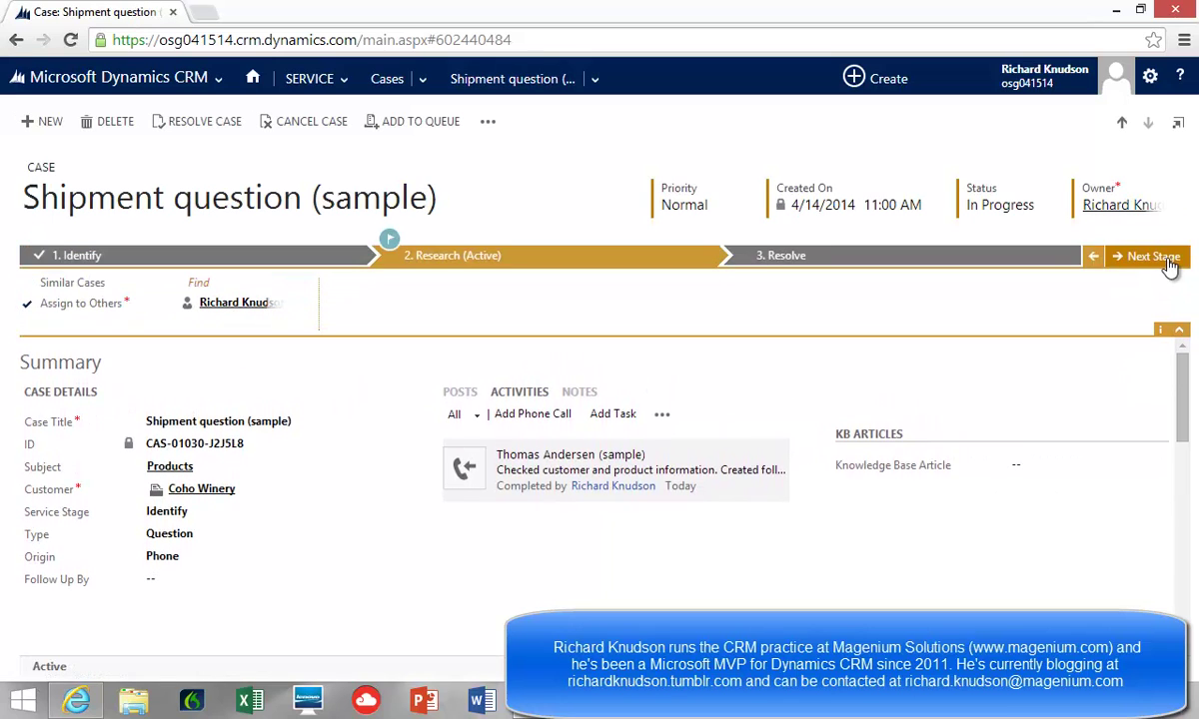
{"action": "left_click", "coordinate": [1091, 259]}
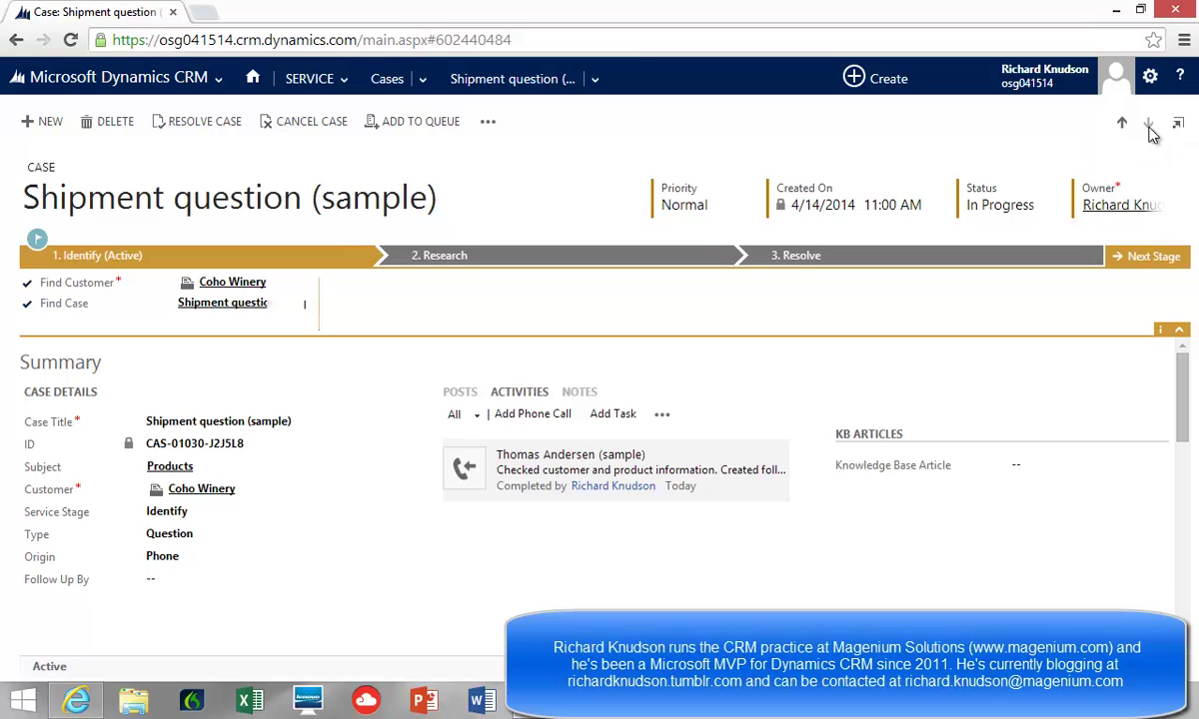
Step: Return to the Active Cases list and examine the Case Count by Process Stage chart alongside the Process Stage Name column
{"action": "left_click", "coordinate": [387, 80]}
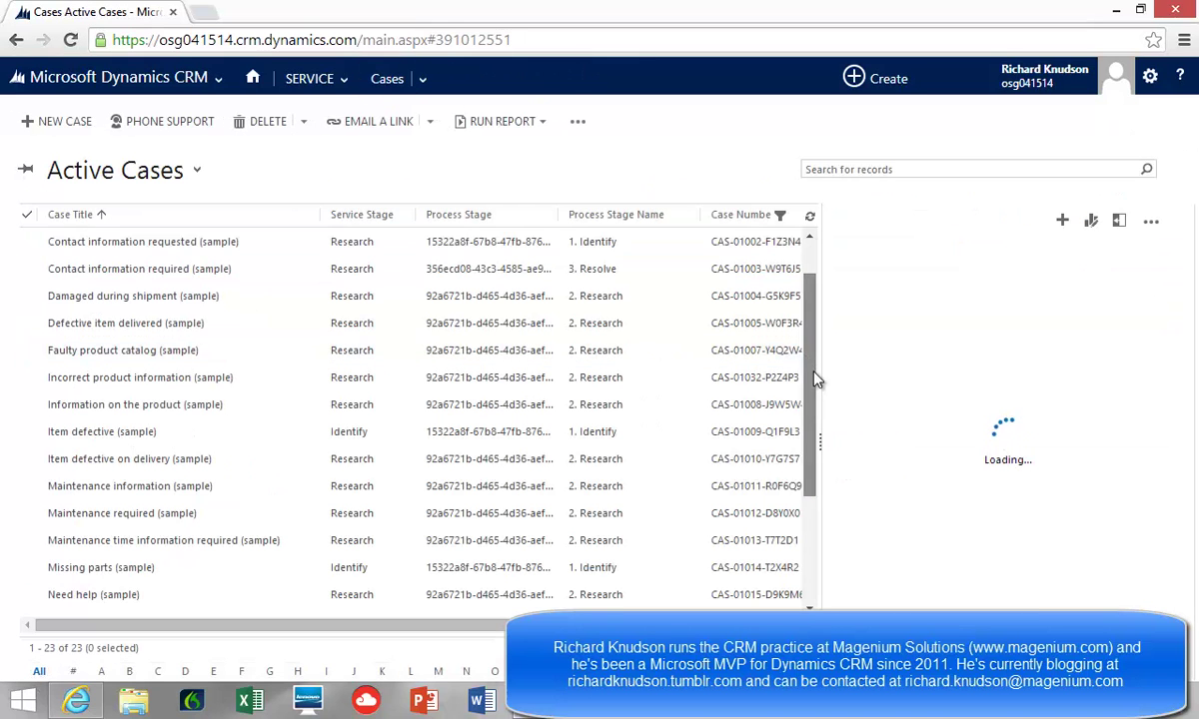
{"action": "left_click_drag", "start_coordinate": [816, 383], "coordinate": [772, 164]}
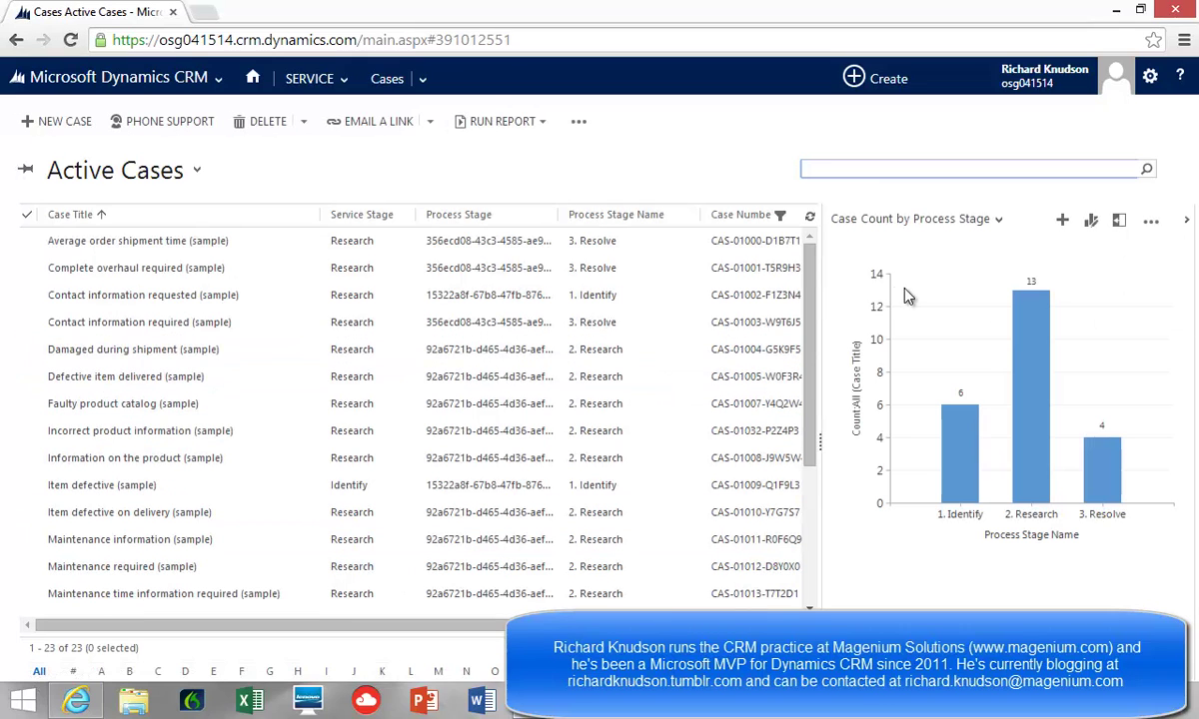
{"action": "left_click", "coordinate": [990, 228]}
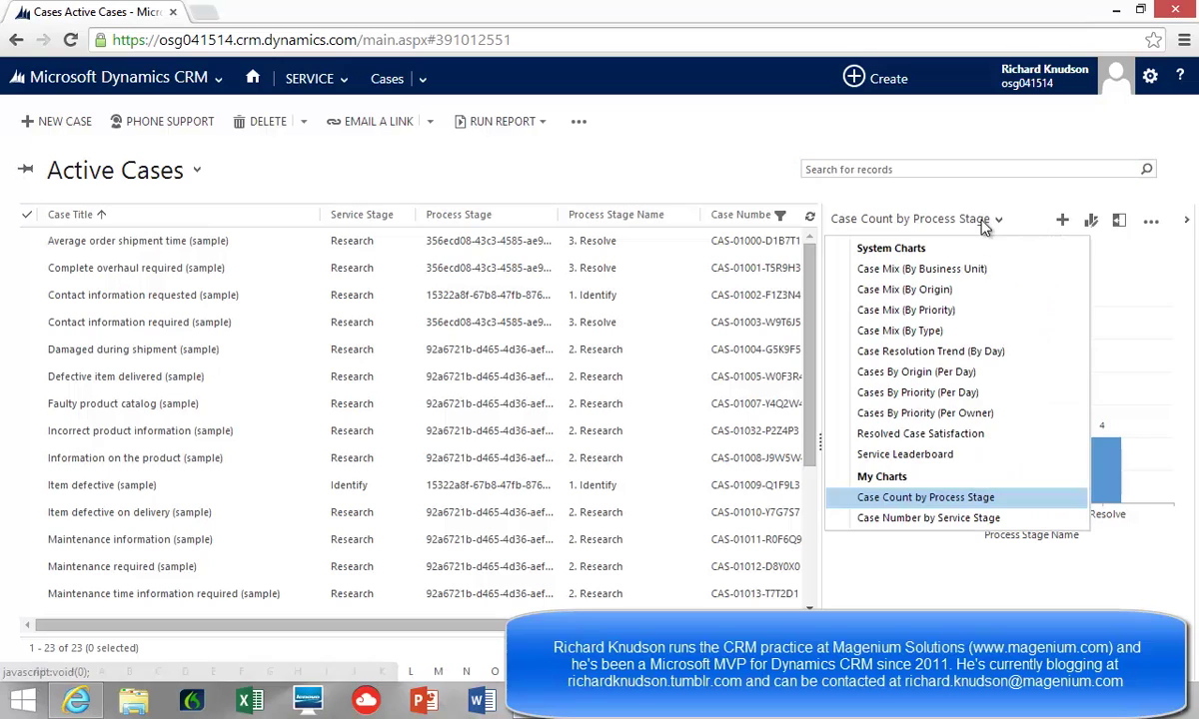
{"action": "left_click", "coordinate": [925, 498]}
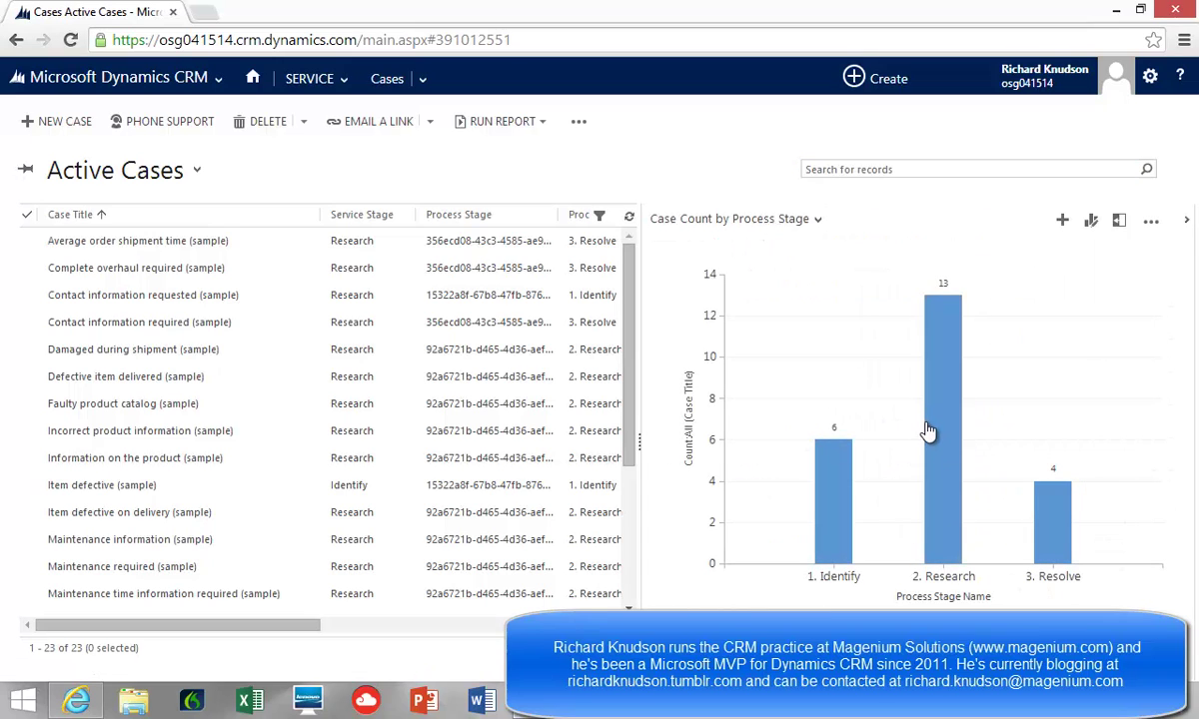
{"action": "mouse_move", "coordinate": [929, 432]}
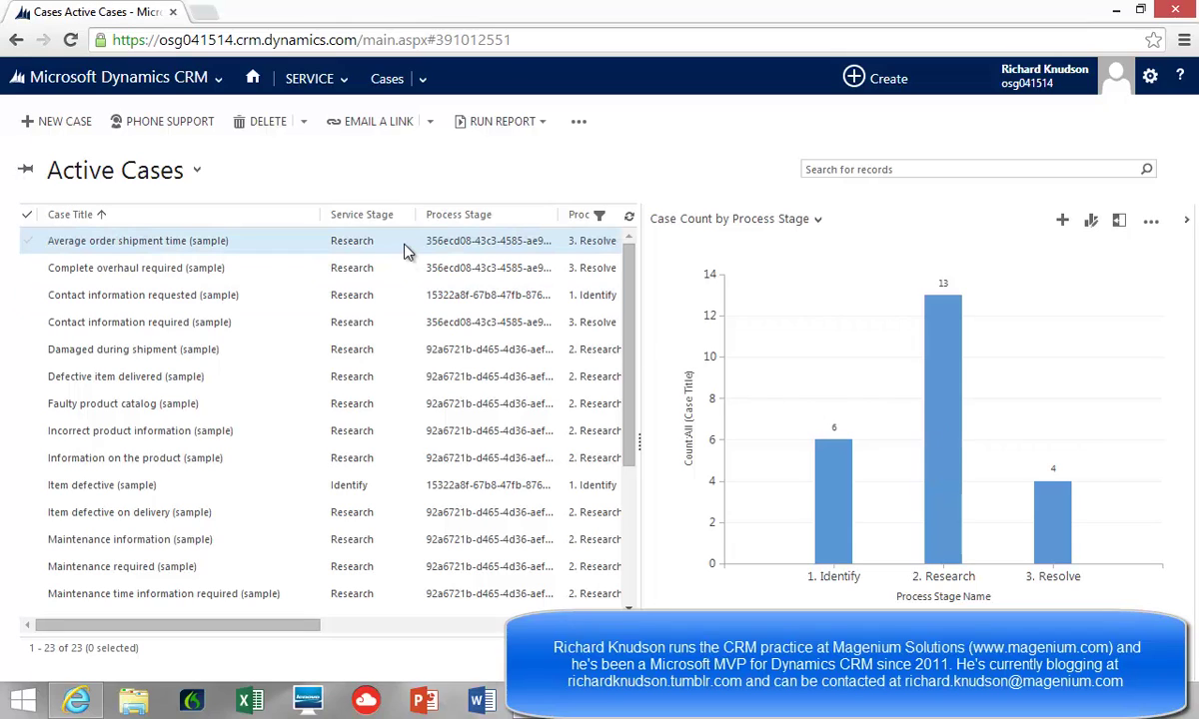